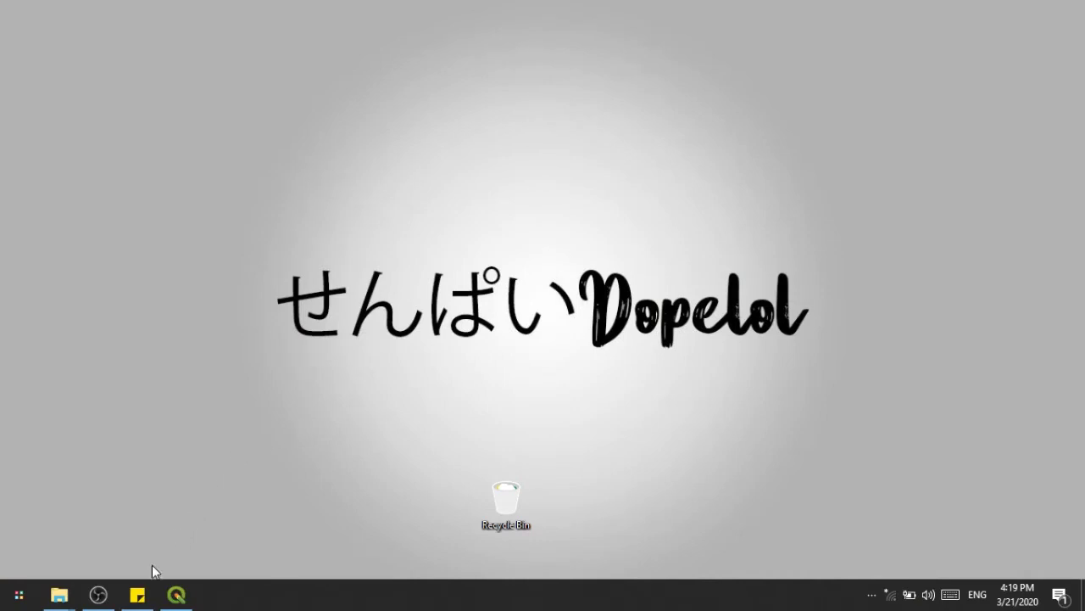
- Open the sticky note and read its Data Atribut heading and the first two discussion topics
{"action": "left_click", "coordinate": [137, 594]}
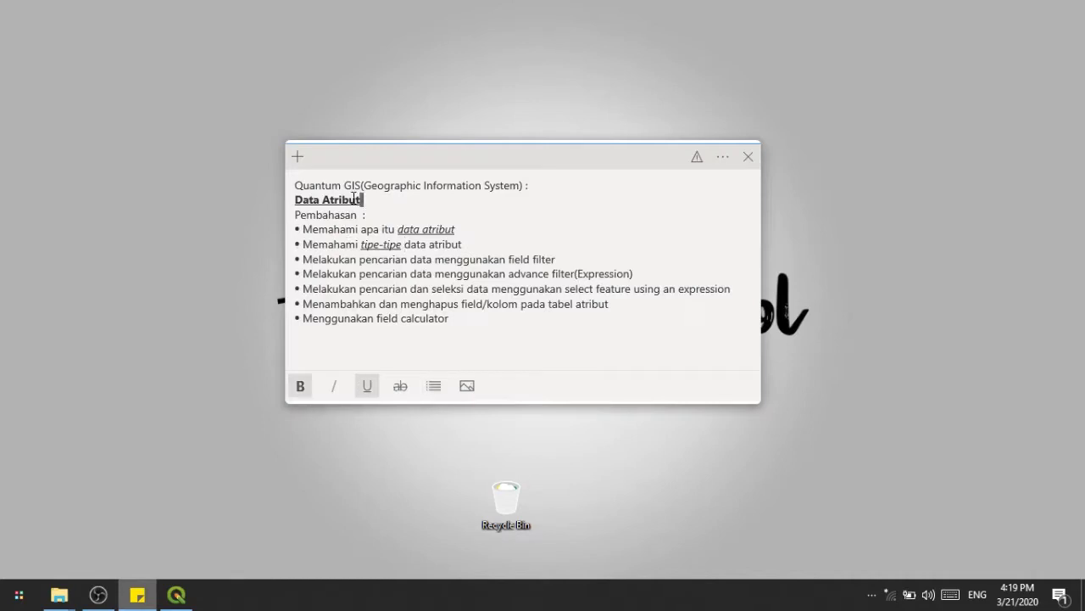
{"action": "left_click_drag", "start_coordinate": [354, 199], "coordinate": [272, 203]}
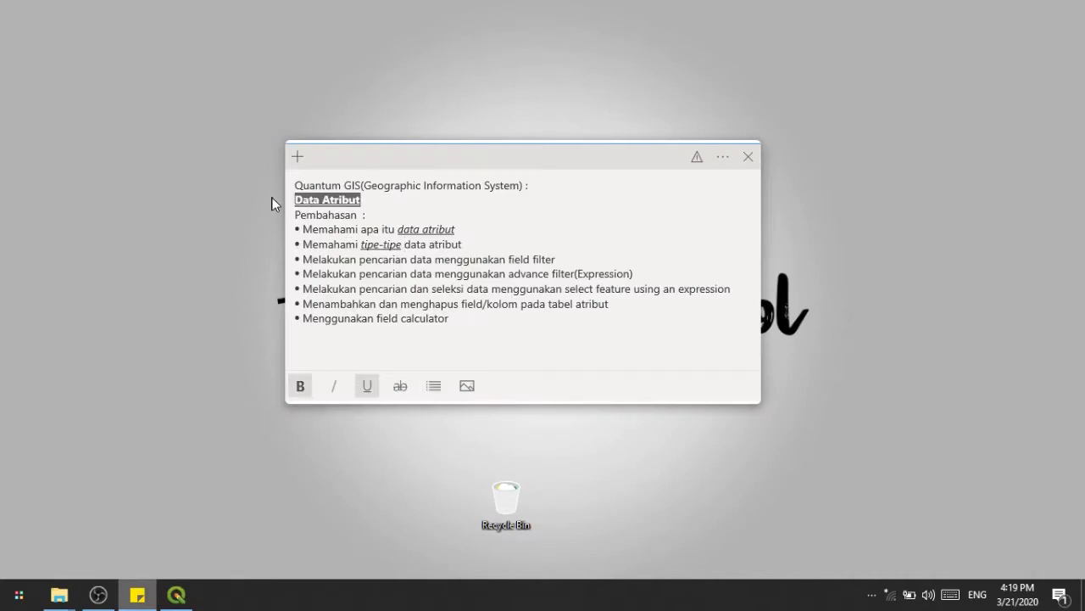
{"action": "left_click", "coordinate": [382, 205]}
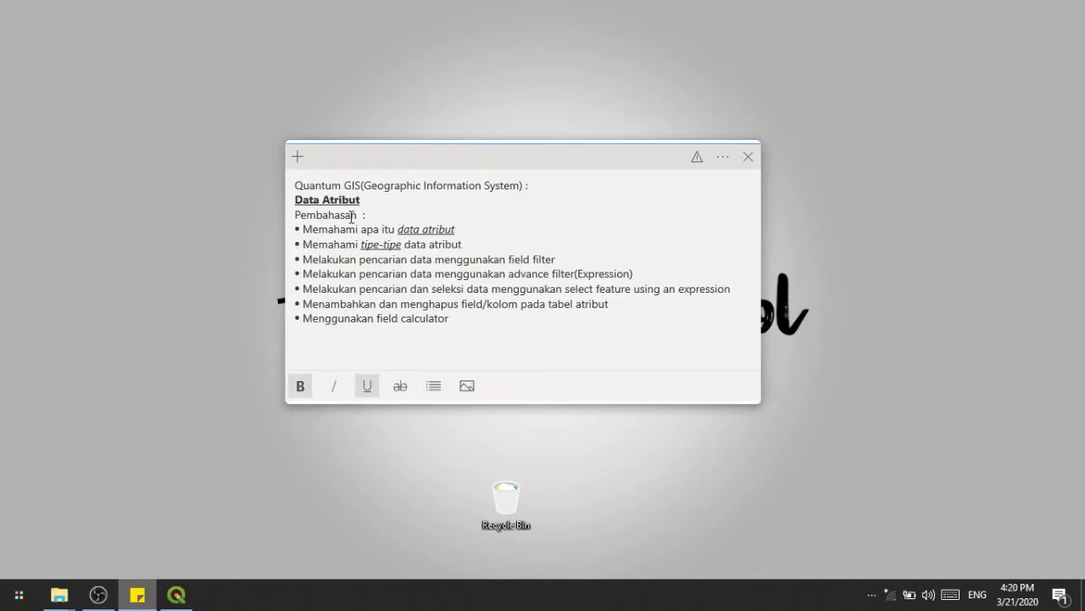
{"action": "left_click_drag", "start_coordinate": [295, 219], "coordinate": [463, 246]}
{"action": "left_click", "coordinate": [351, 227]}
{"action": "left_click_drag", "start_coordinate": [399, 229], "coordinate": [487, 232]}
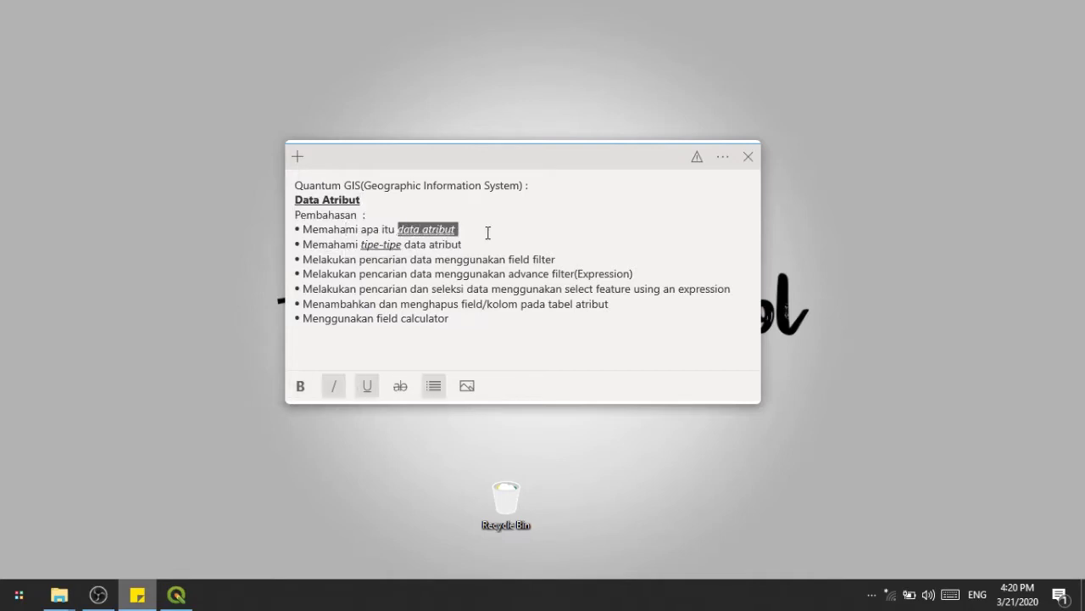
{"action": "left_click", "coordinate": [488, 233]}
{"action": "left_click_drag", "start_coordinate": [363, 247], "coordinate": [410, 250]}
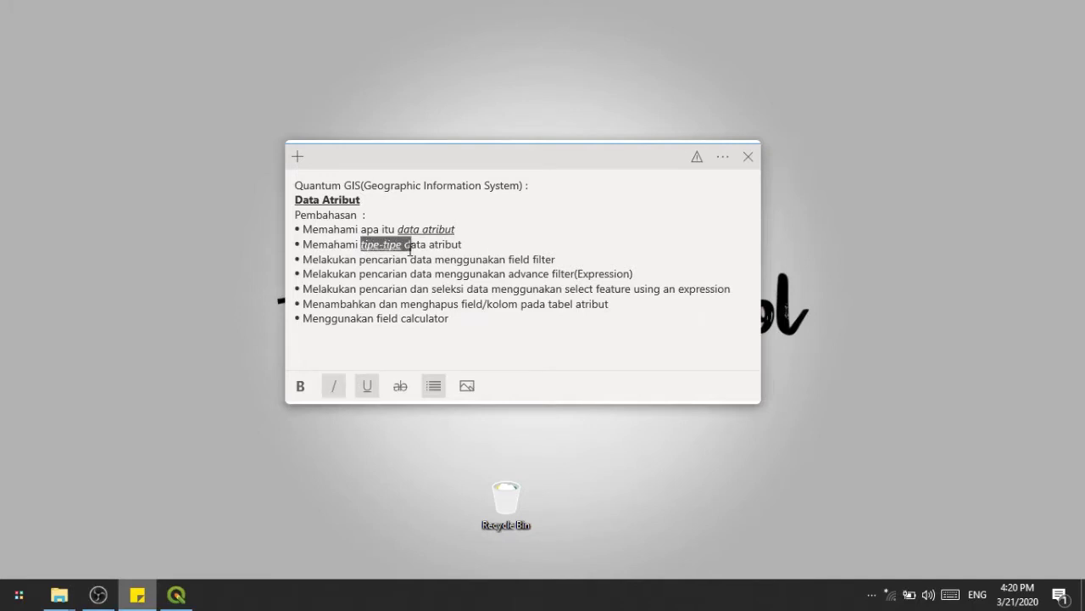
- Italicize and underline "field filter" and "advance filter(Expression)" in the two search topics of the note
{"action": "left_click_drag", "start_coordinate": [508, 261], "coordinate": [562, 259]}
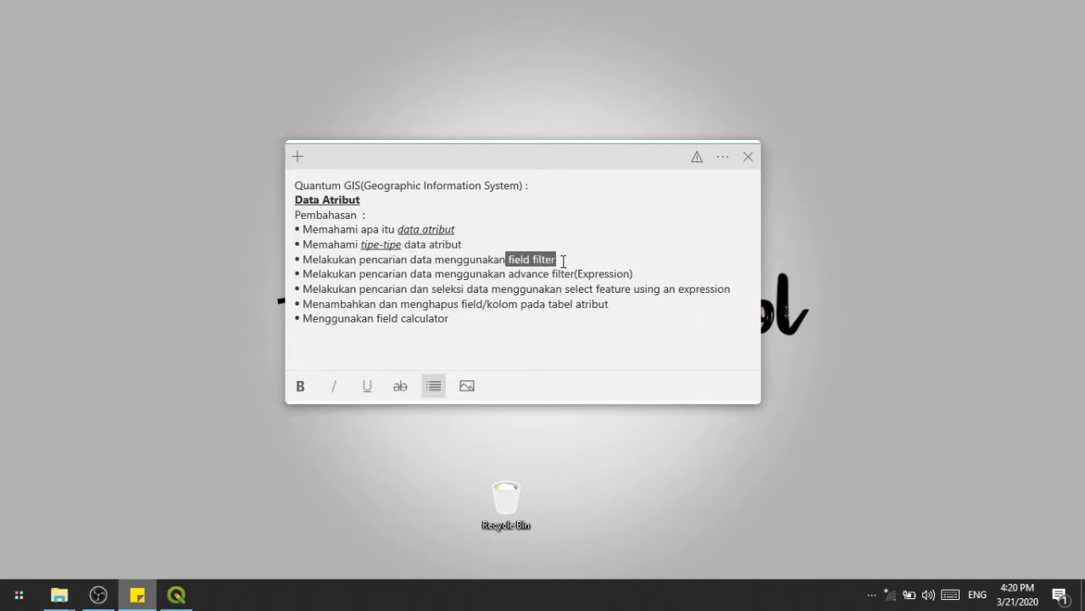
{"action": "left_click", "coordinate": [366, 386]}
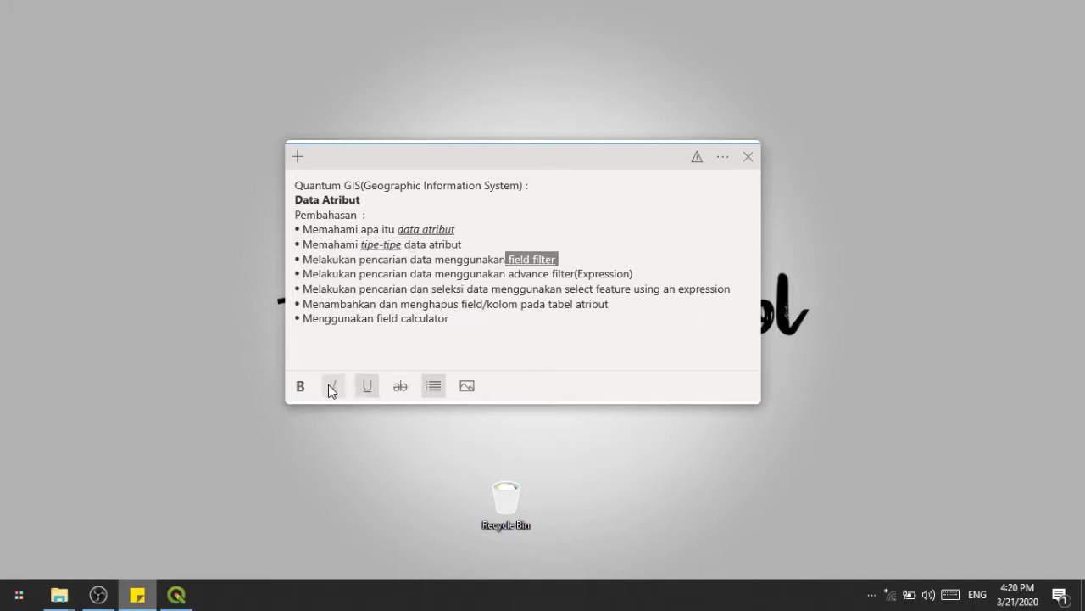
{"action": "left_click", "coordinate": [332, 386]}
{"action": "left_click_drag", "start_coordinate": [507, 276], "coordinate": [638, 274]}
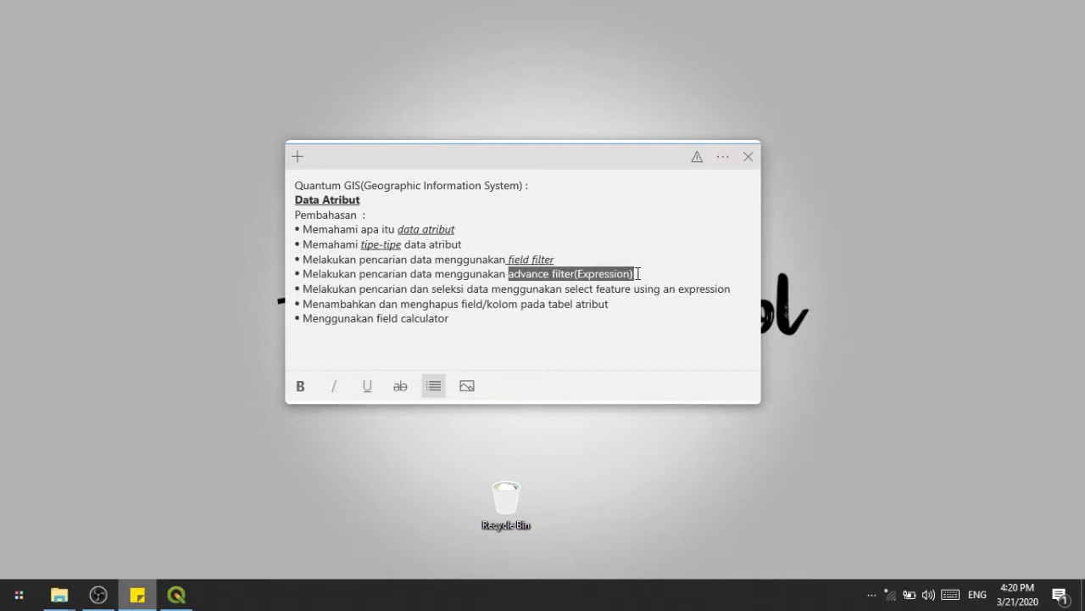
{"action": "left_click", "coordinate": [331, 385]}
{"action": "left_click", "coordinate": [364, 386]}
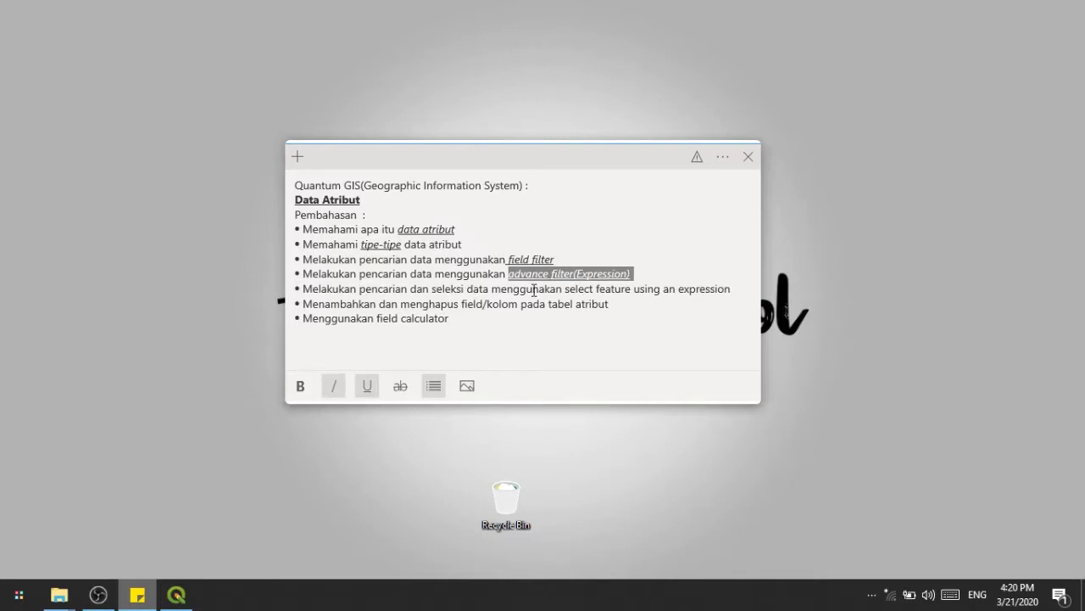
- Italicize and underline "select feature using an expression" in the search and selection topic
{"action": "left_click_drag", "start_coordinate": [565, 289], "coordinate": [735, 289]}
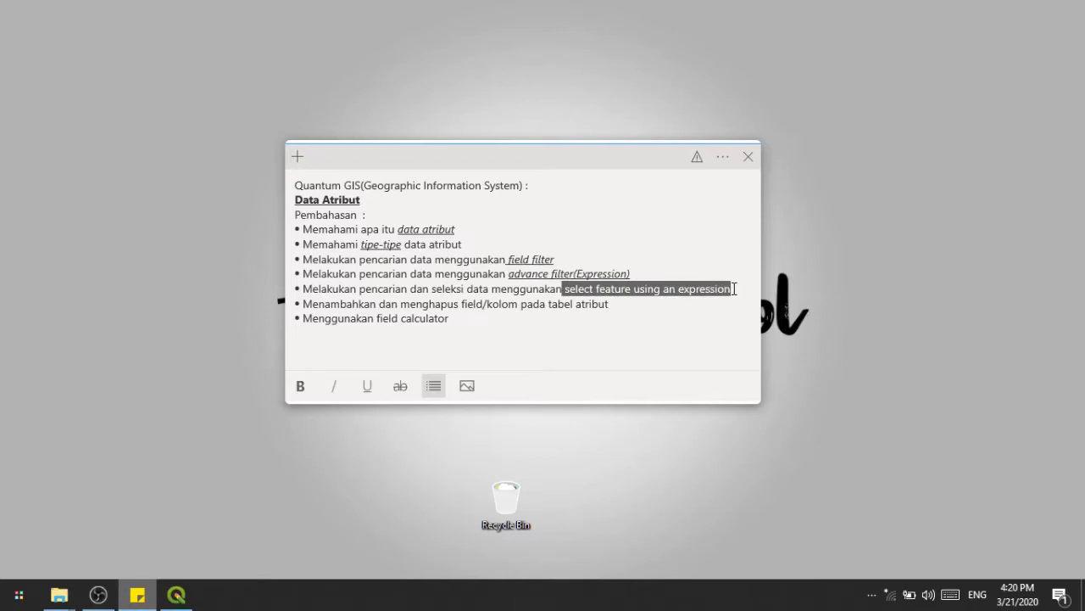
{"action": "left_click", "coordinate": [363, 389]}
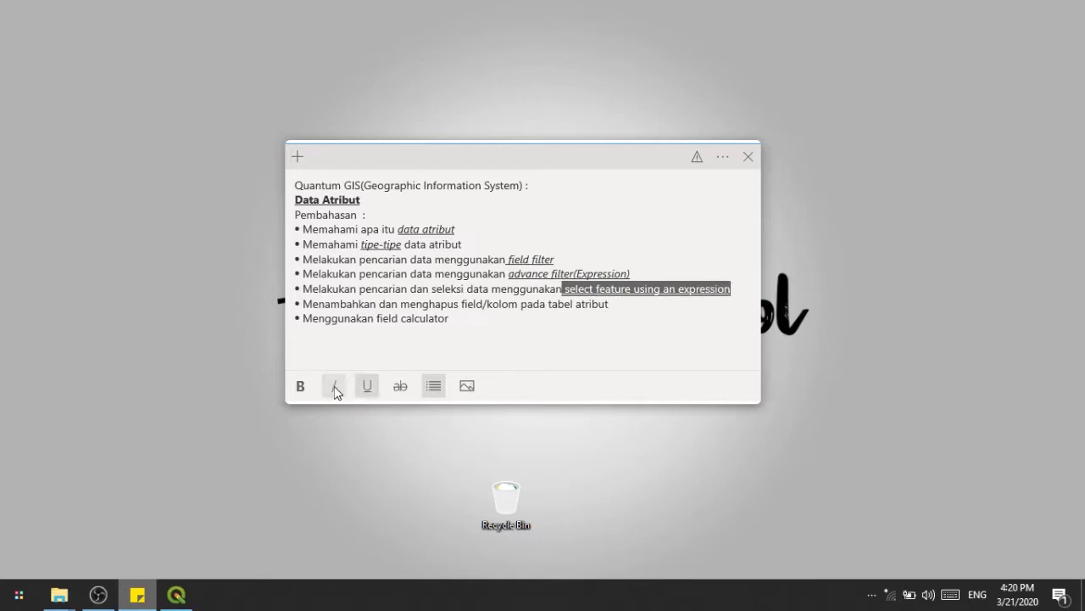
{"action": "left_click", "coordinate": [335, 386]}
{"action": "left_click", "coordinate": [565, 290]}
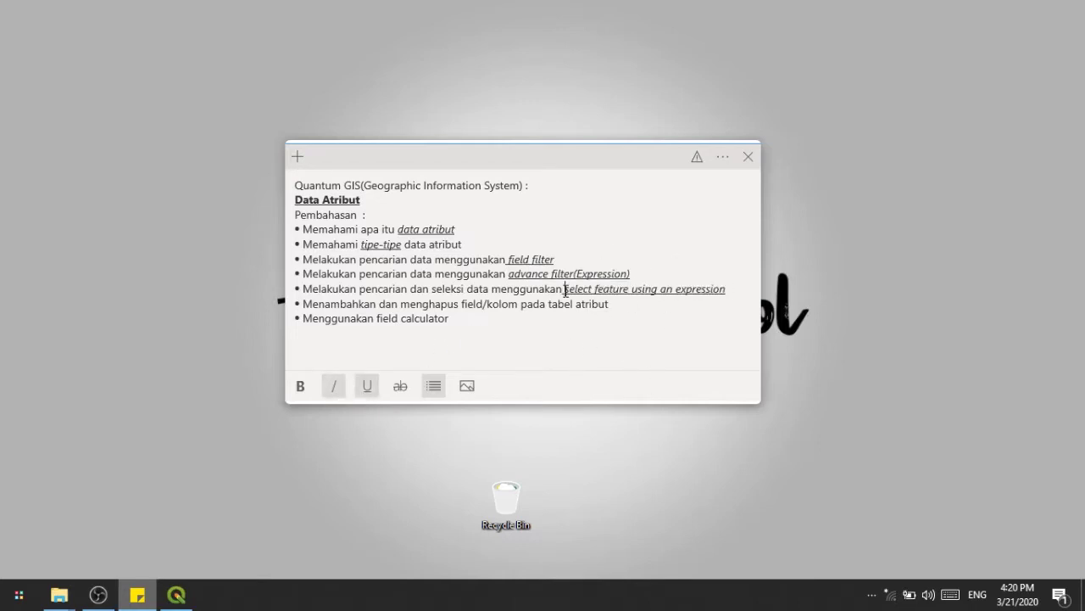
{"action": "left_click_drag", "start_coordinate": [566, 290], "coordinate": [740, 291]}
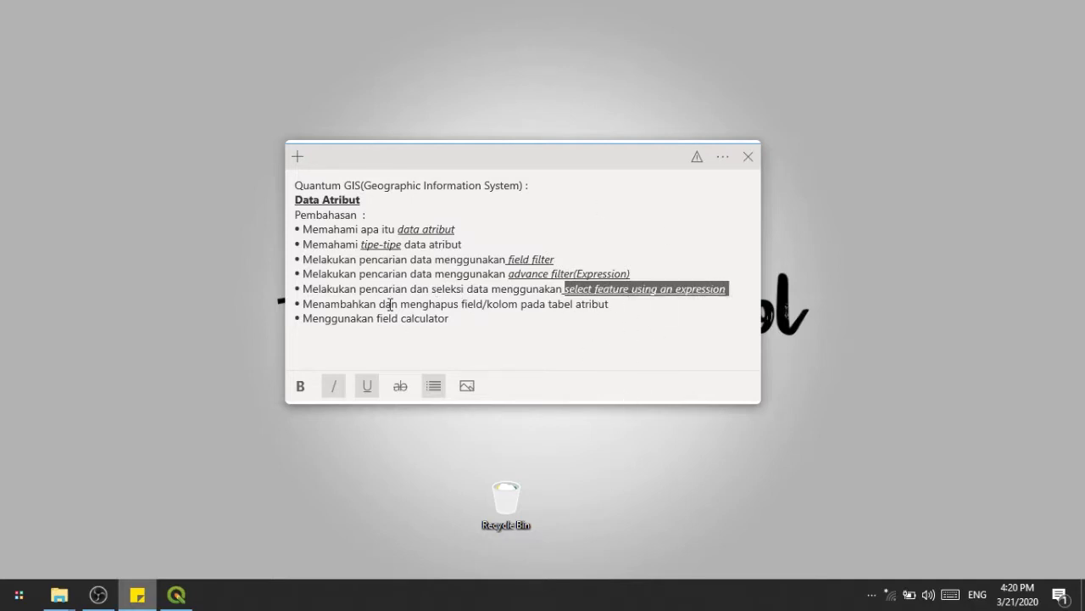
- Italicize and underline "Menambahkan dan menghapus" and "field calculator" in the last two topics of the note
{"action": "left_click_drag", "start_coordinate": [306, 303], "coordinate": [457, 303]}
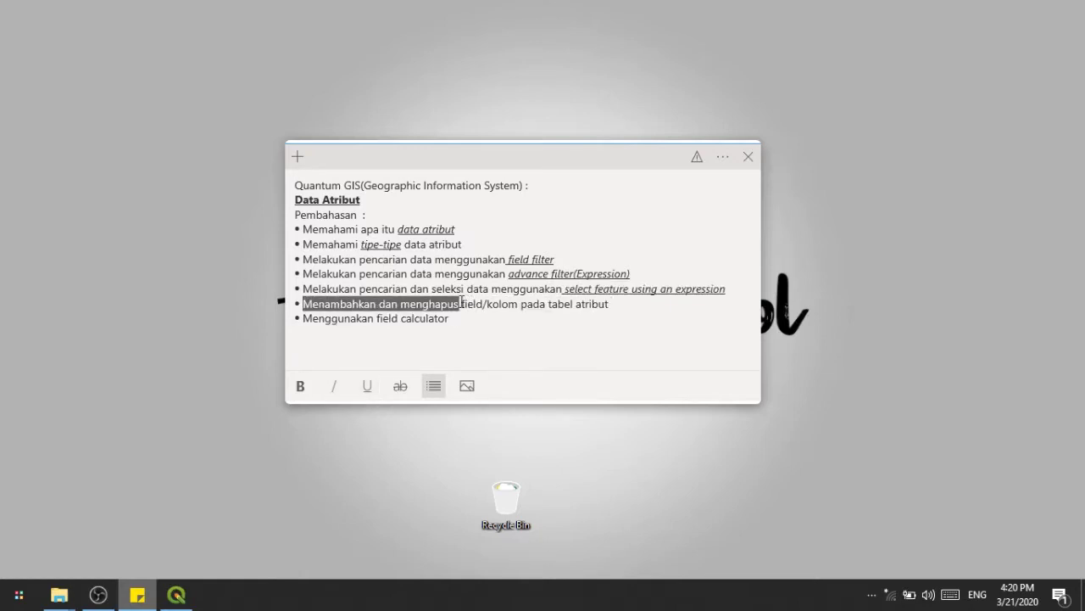
{"action": "left_click", "coordinate": [368, 386]}
{"action": "left_click", "coordinate": [338, 386]}
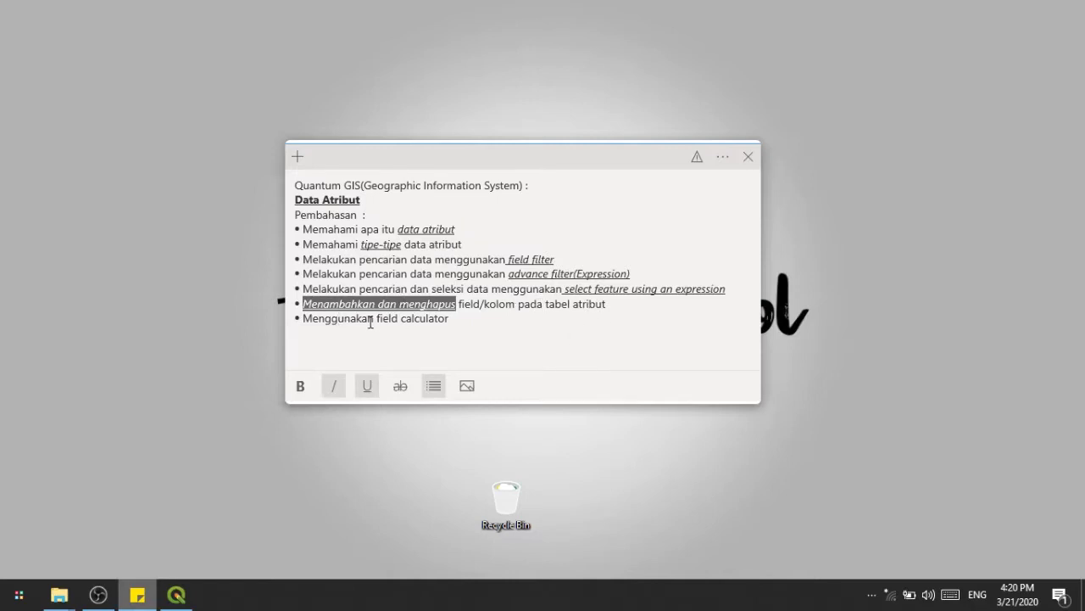
{"action": "left_click_drag", "start_coordinate": [386, 318], "coordinate": [457, 319]}
{"action": "left_click", "coordinate": [339, 386]}
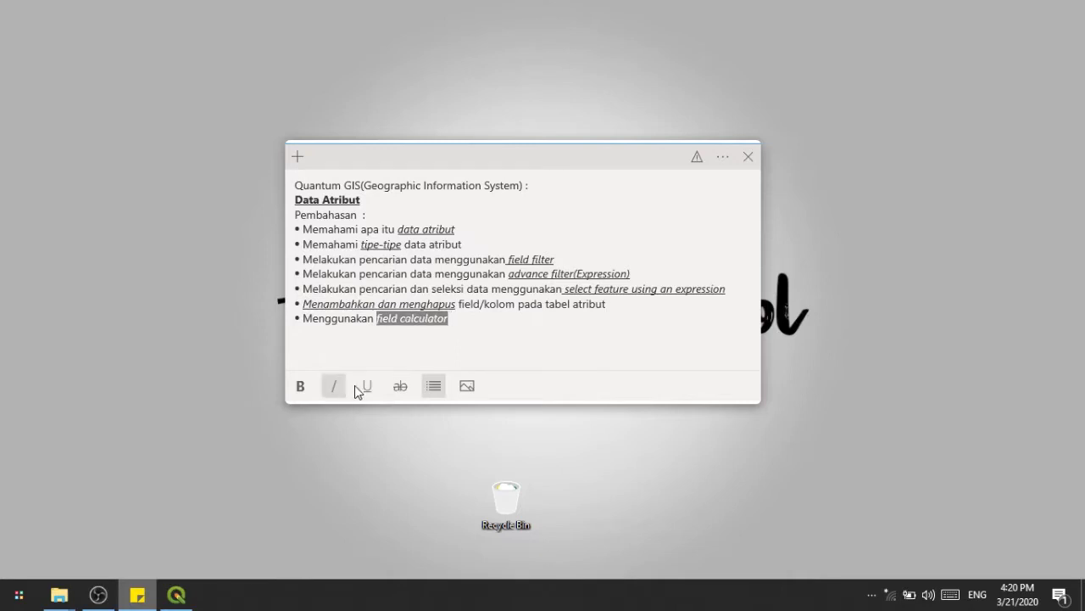
{"action": "left_click", "coordinate": [367, 387]}
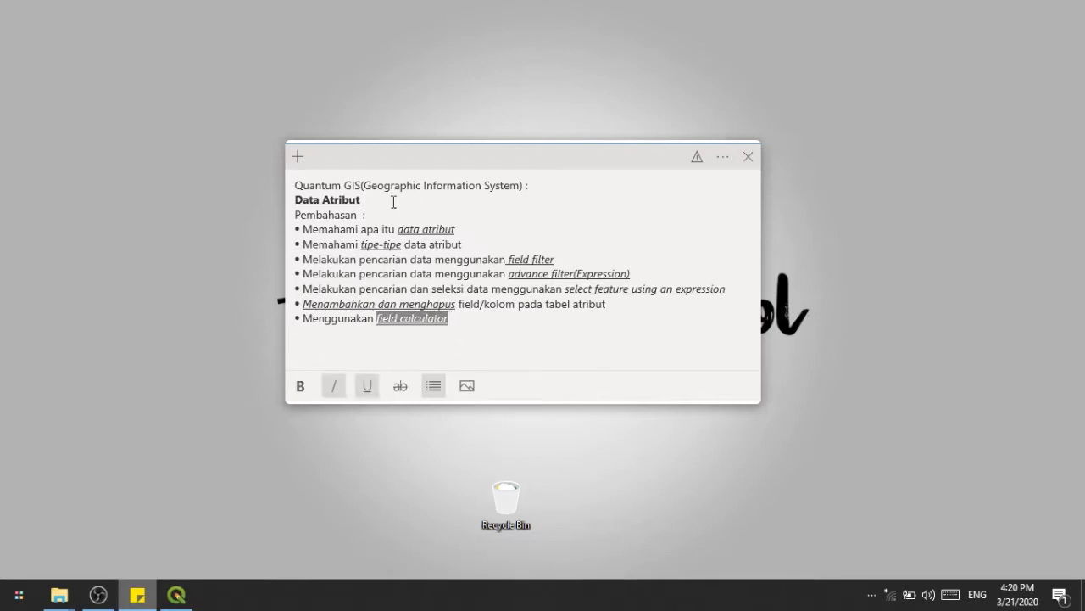
- Review the note's first two topics, on what attribute data is and on the types of attribute data
{"action": "left_click_drag", "start_coordinate": [359, 230], "coordinate": [480, 245]}
{"action": "left_click", "coordinate": [477, 241]}
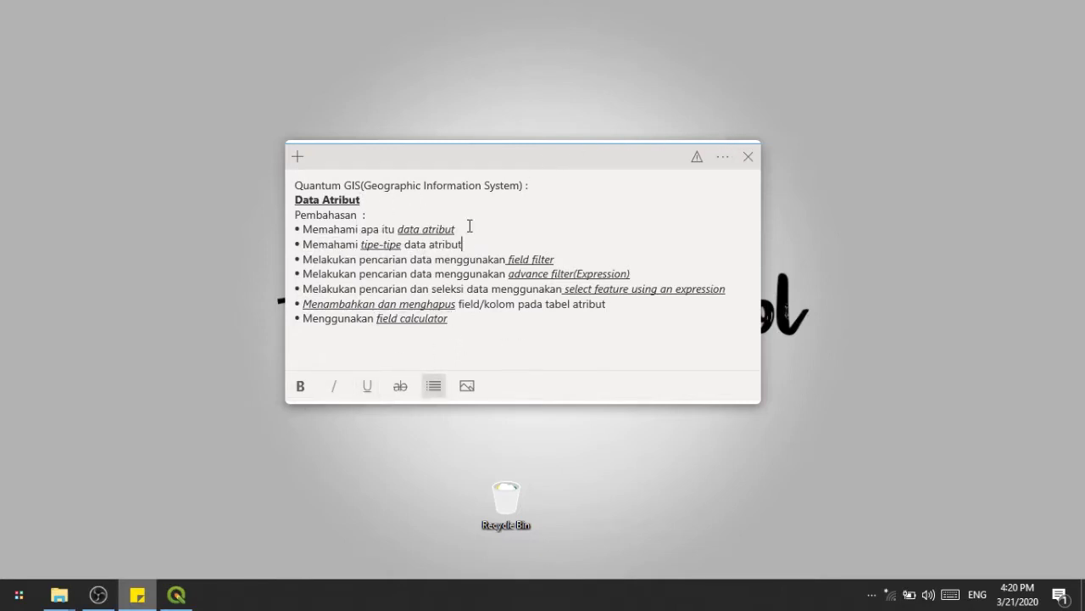
{"action": "left_click", "coordinate": [458, 229]}
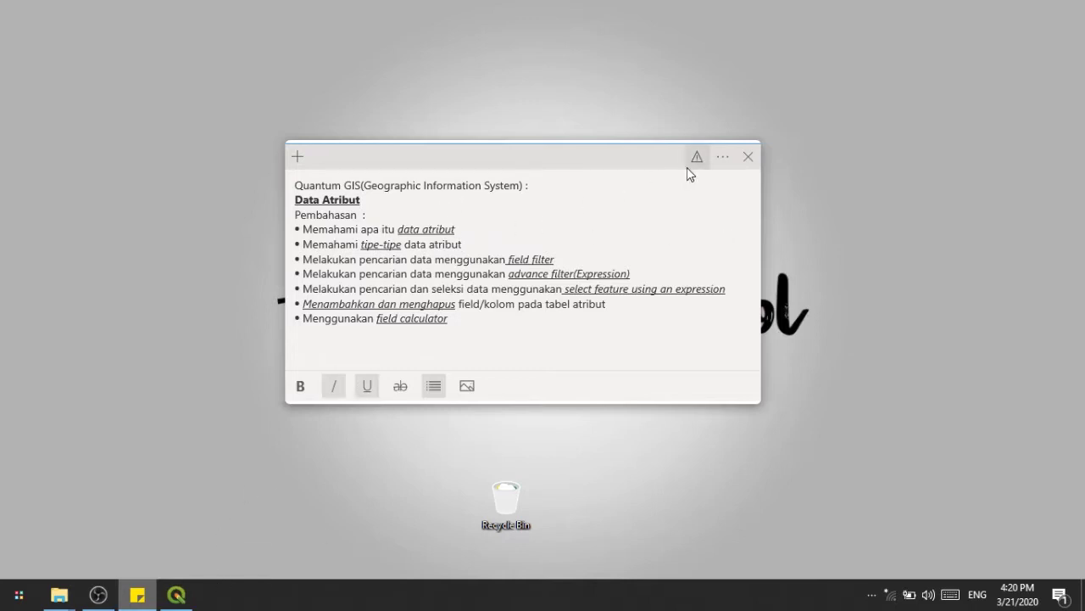
{"action": "left_click_drag", "start_coordinate": [458, 228], "coordinate": [396, 229]}
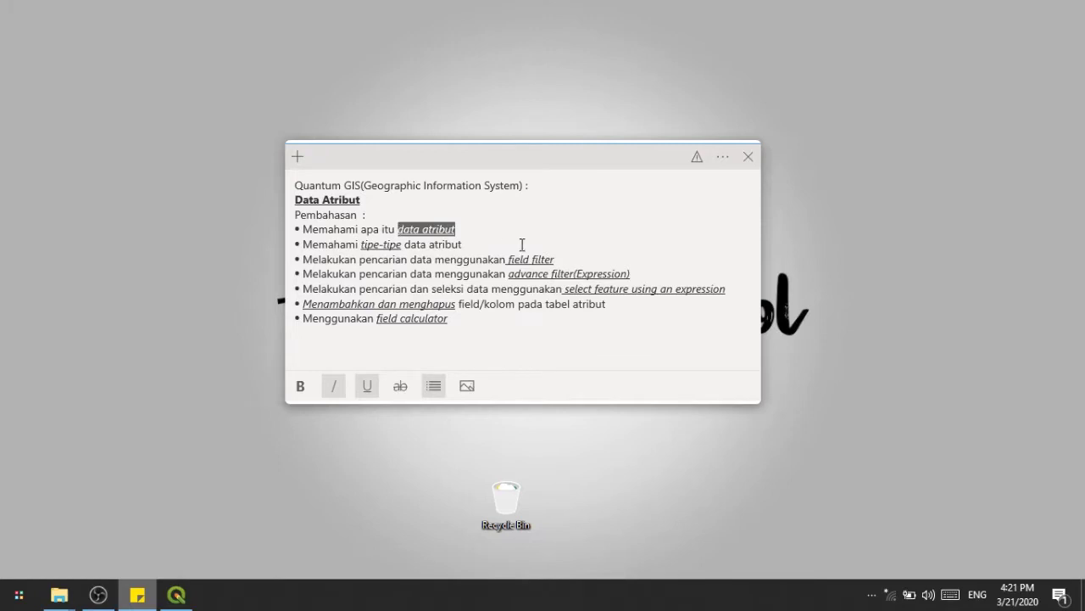
{"action": "left_click", "coordinate": [464, 228]}
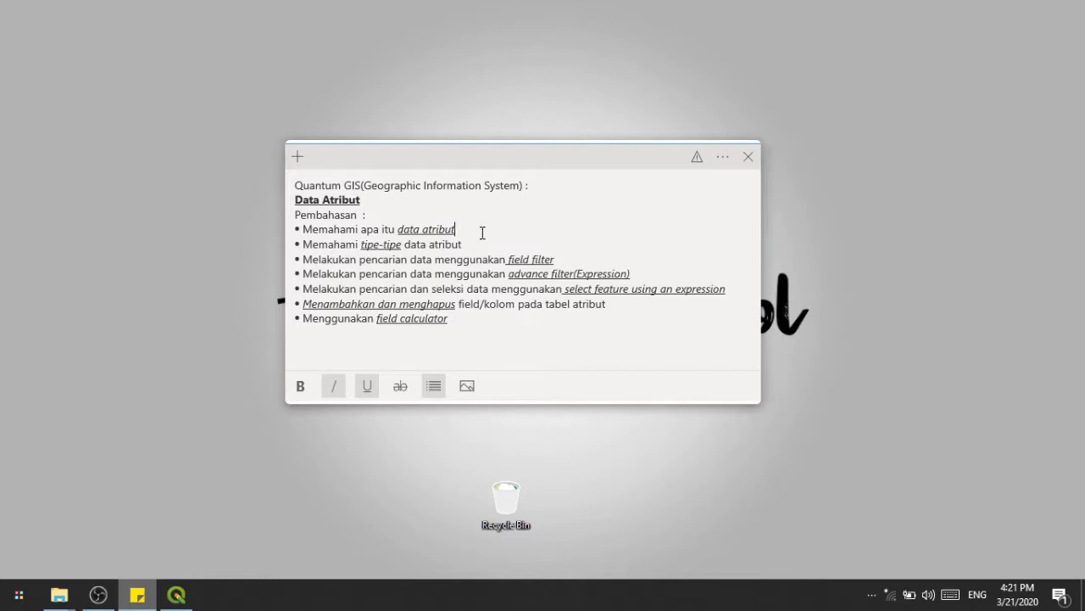
{"action": "left_click_drag", "start_coordinate": [457, 229], "coordinate": [406, 226]}
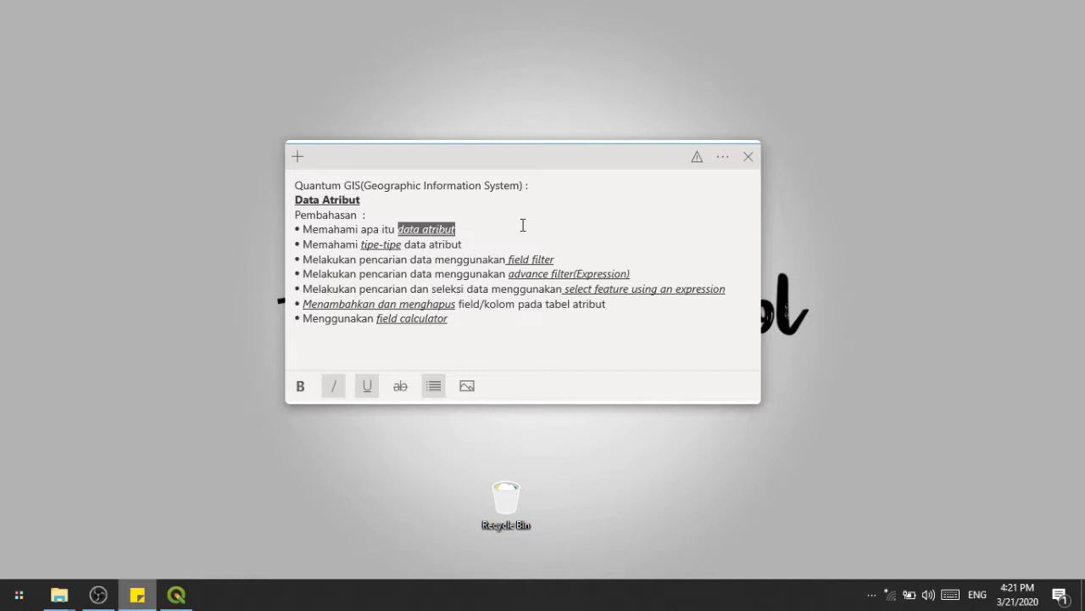
{"action": "left_click", "coordinate": [392, 217]}
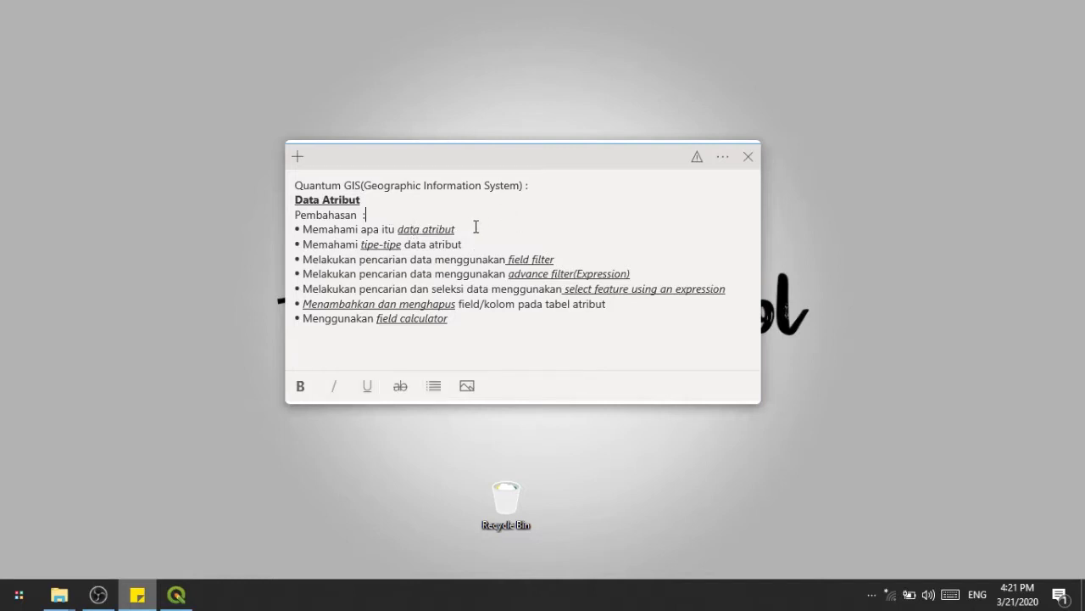
{"action": "left_click_drag", "start_coordinate": [475, 227], "coordinate": [392, 227]}
{"action": "left_click", "coordinate": [407, 227]}
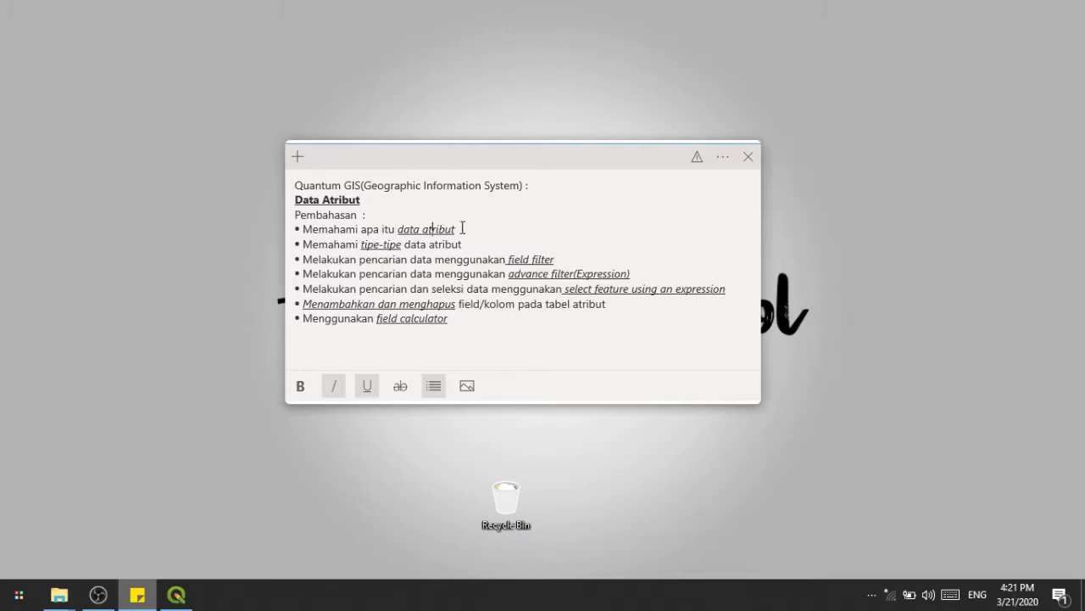
{"action": "left_click_drag", "start_coordinate": [475, 225], "coordinate": [387, 222]}
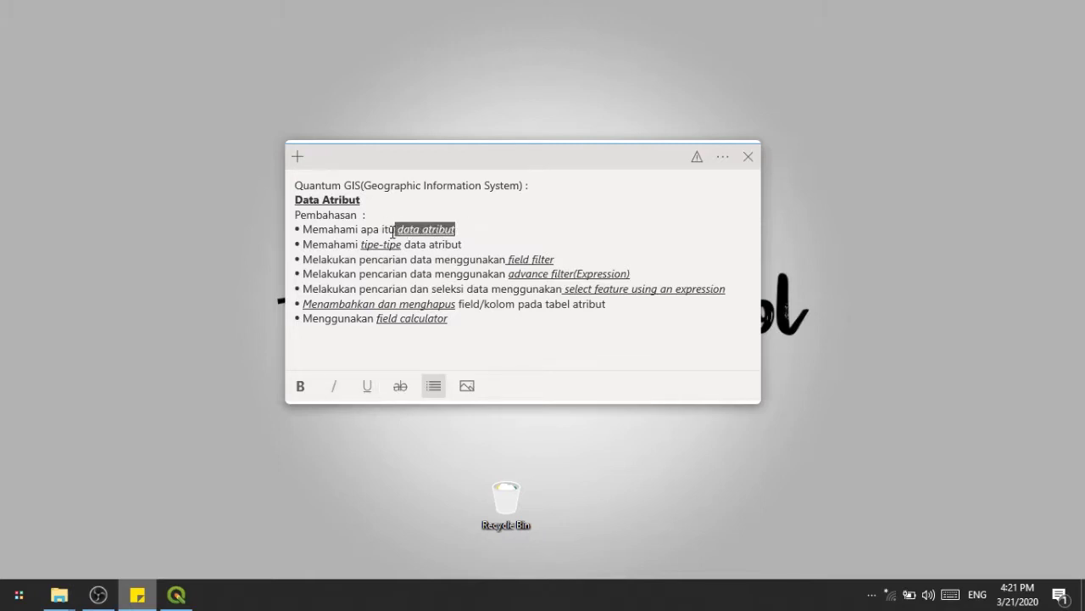
{"action": "left_click", "coordinate": [416, 228]}
{"action": "left_click", "coordinate": [453, 229]}
{"action": "left_click", "coordinate": [411, 229]}
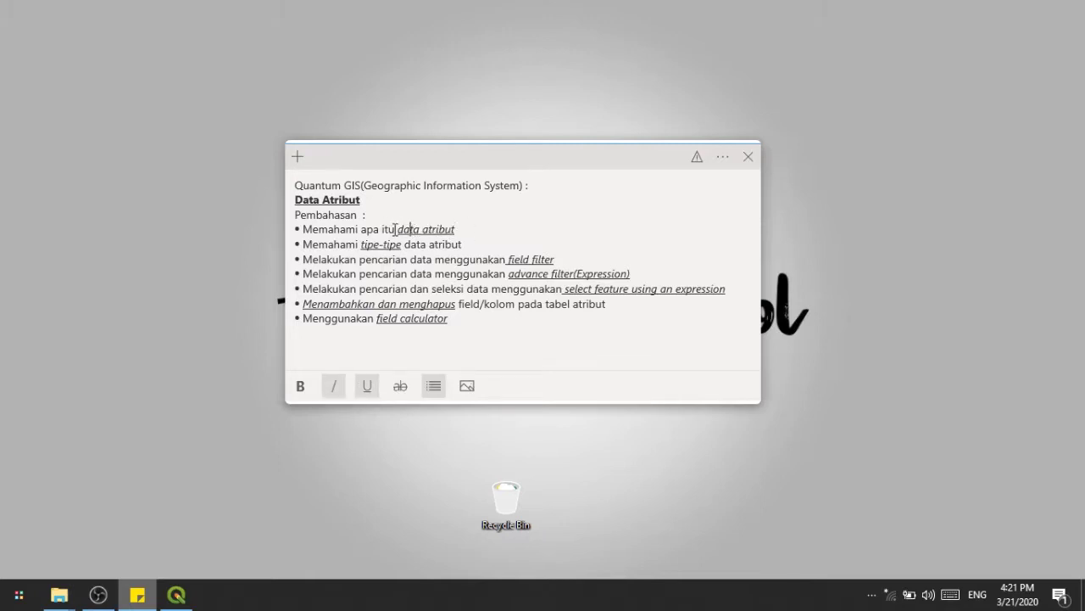
{"action": "left_click_drag", "start_coordinate": [306, 246], "coordinate": [394, 260]}
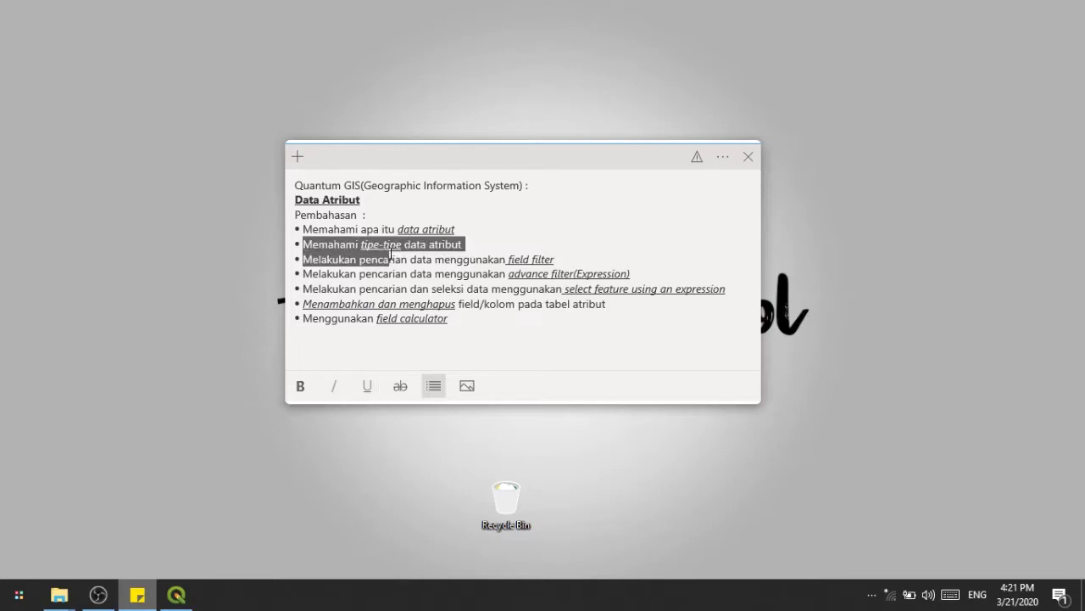
{"action": "left_click", "coordinate": [391, 245]}
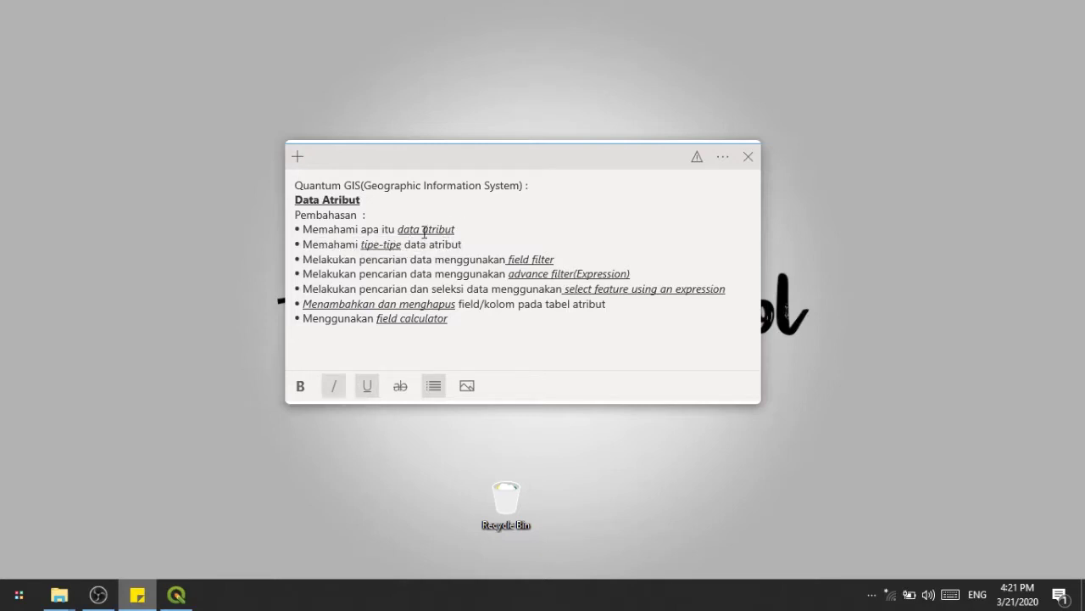
{"action": "double_click", "coordinate": [441, 244]}
{"action": "left_click", "coordinate": [467, 245]}
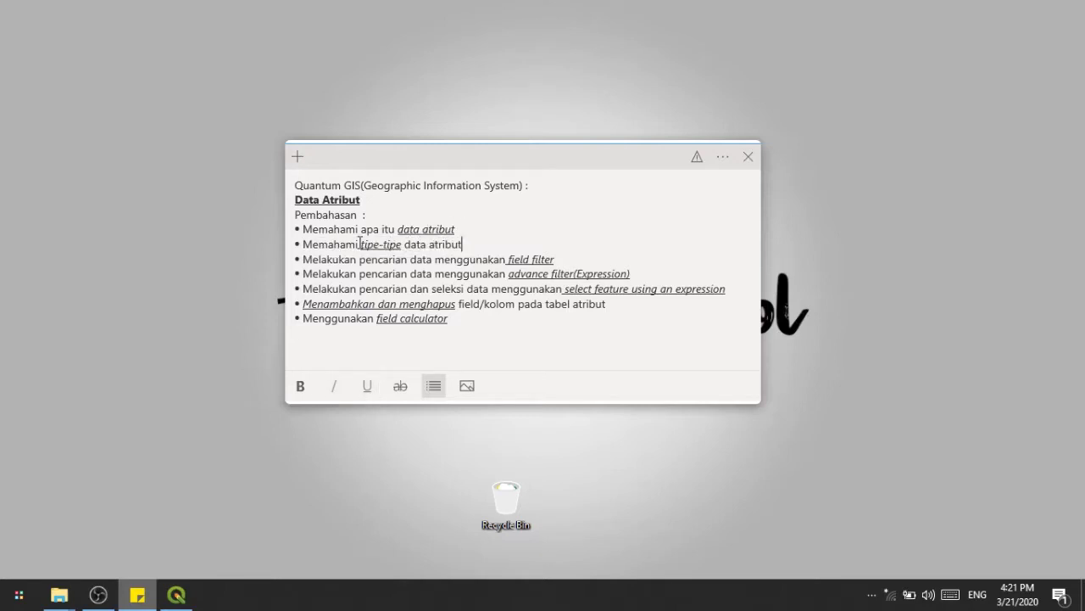
{"action": "left_click_drag", "start_coordinate": [360, 244], "coordinate": [482, 241]}
{"action": "left_click", "coordinate": [481, 241]}
{"action": "left_click_drag", "start_coordinate": [314, 230], "coordinate": [487, 229]}
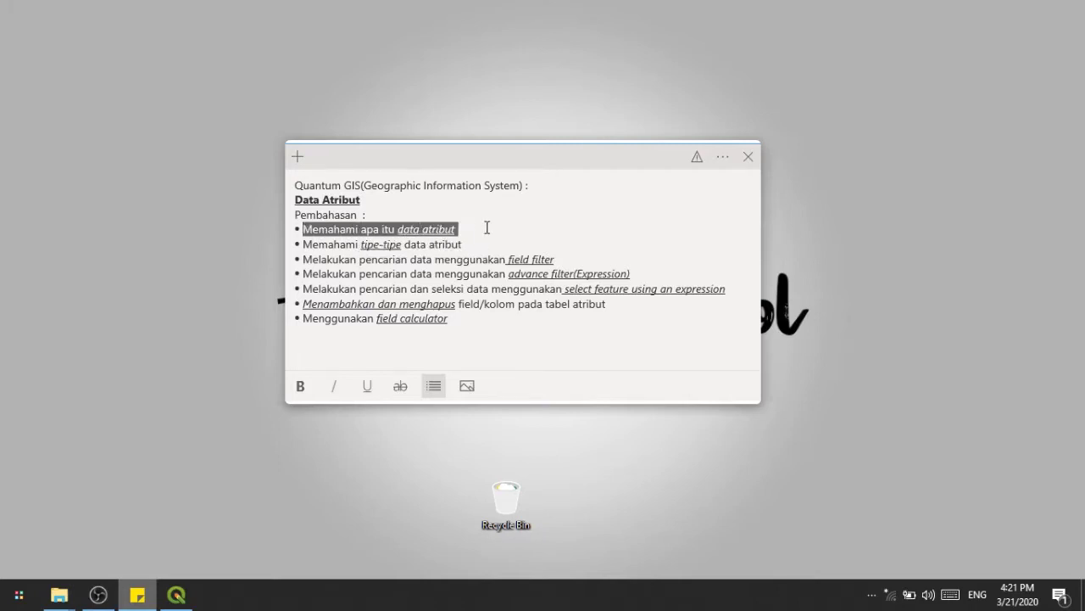
{"action": "left_click", "coordinate": [487, 229]}
- Switch to QGIS and examine the Indonesia and Jakarta_sekolah point layers on the map
{"action": "left_click", "coordinate": [176, 595]}
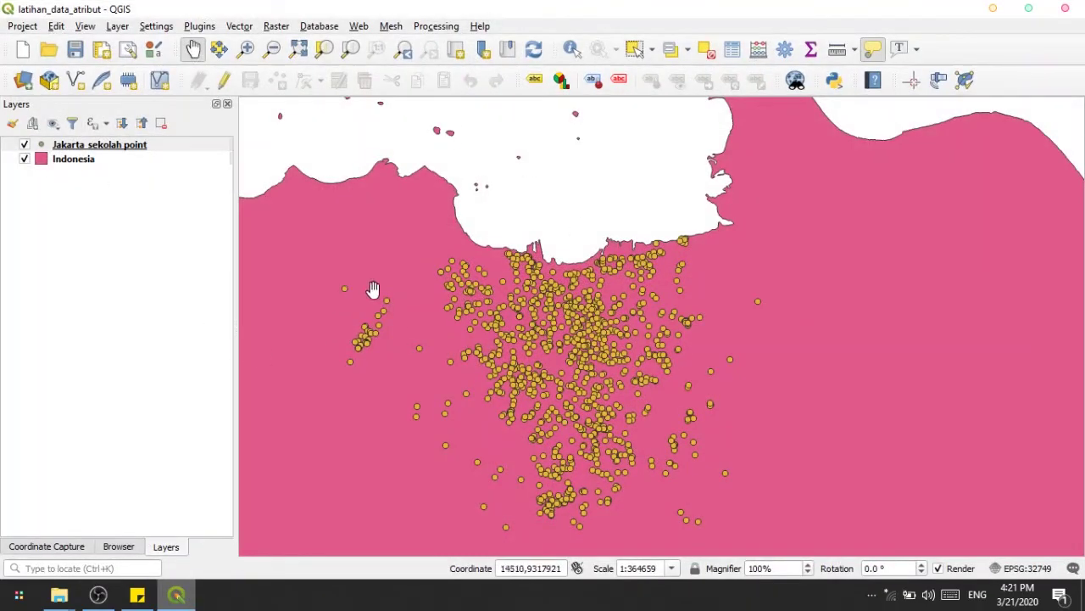
{"action": "left_click", "coordinate": [109, 163]}
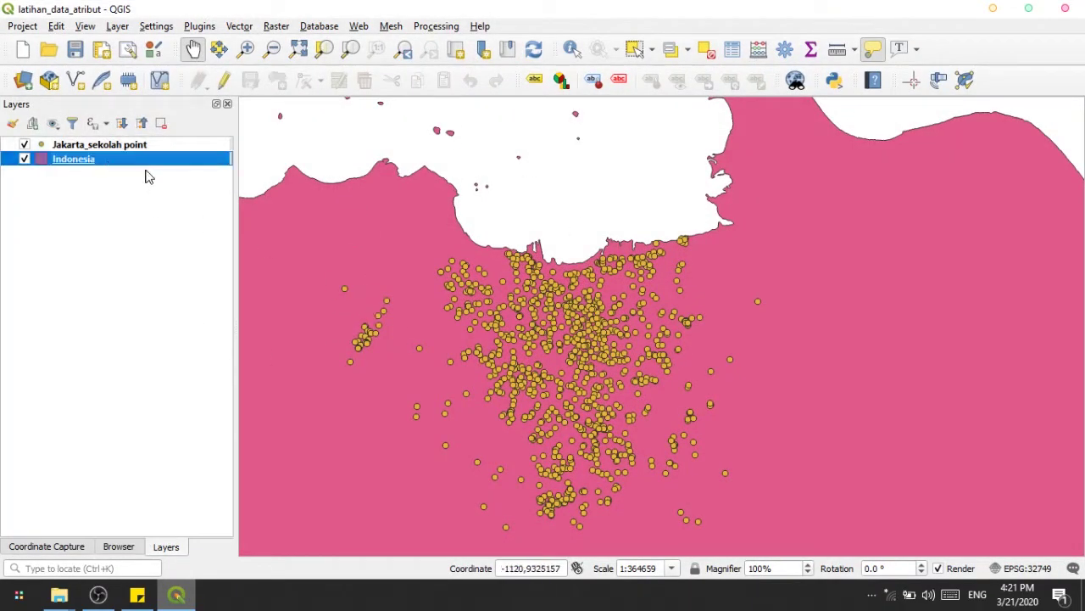
{"action": "left_click_drag", "start_coordinate": [619, 327], "coordinate": [612, 295]}
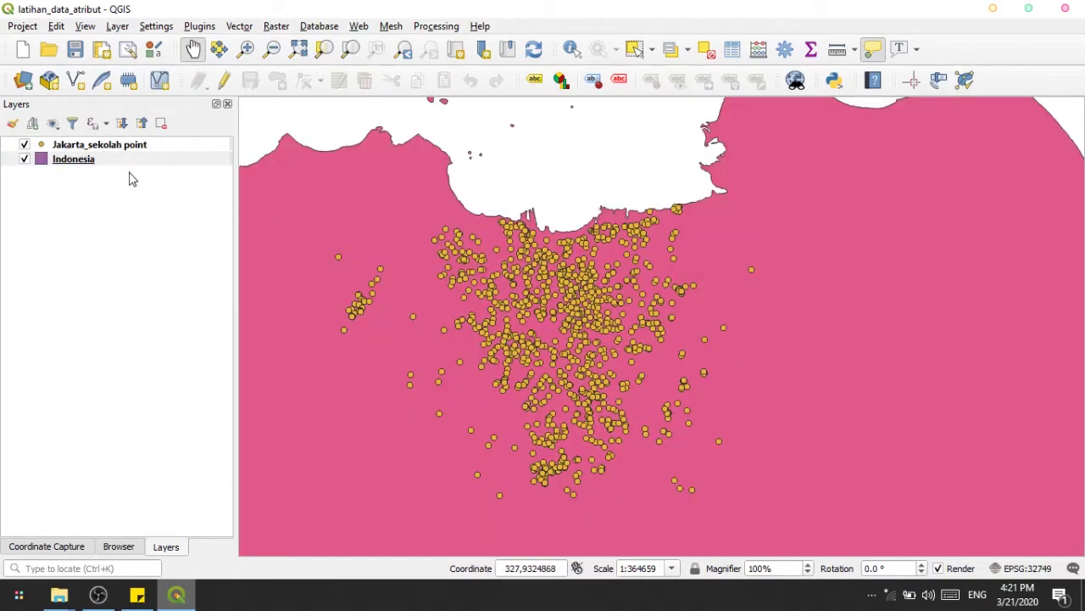
{"action": "left_click", "coordinate": [78, 146]}
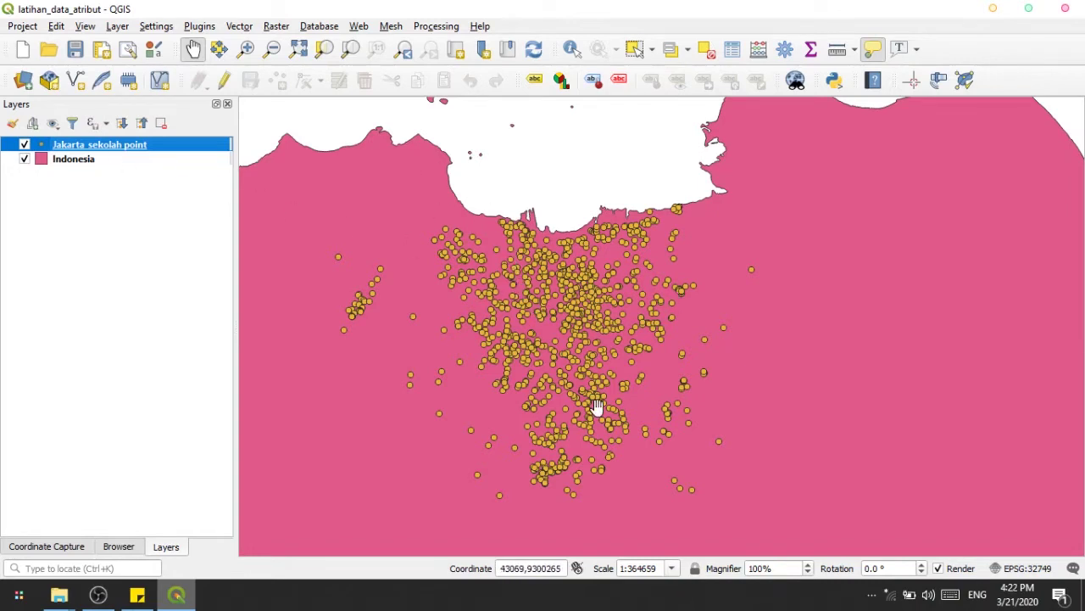
{"action": "scroll", "coordinate": [594, 394], "scroll_direction": "up", "scroll_amount": 3}
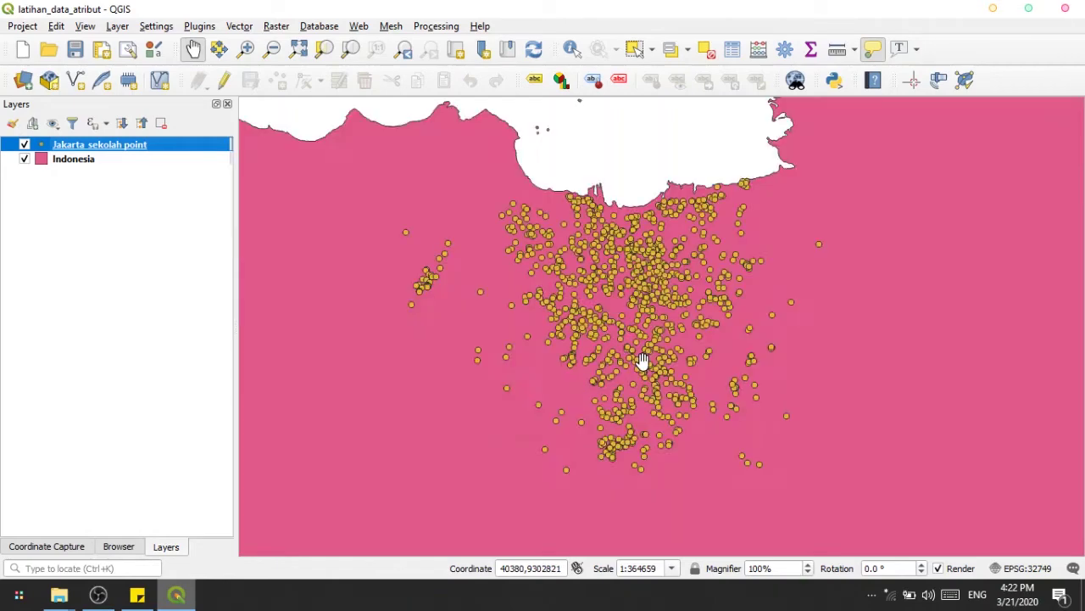
- Open the attribute table of the Jakarta_sekolah point layer and look through its school records
{"action": "scroll", "coordinate": [642, 357], "scroll_direction": "up", "scroll_amount": 3}
{"action": "scroll", "coordinate": [642, 357], "scroll_direction": "down", "scroll_amount": 1}
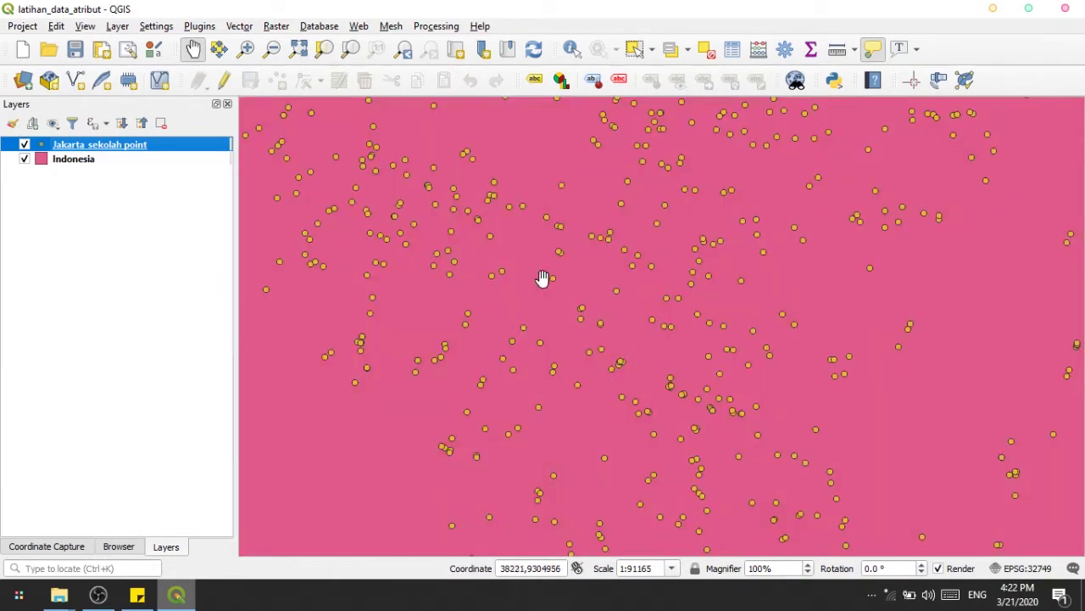
{"action": "right_click", "coordinate": [109, 151]}
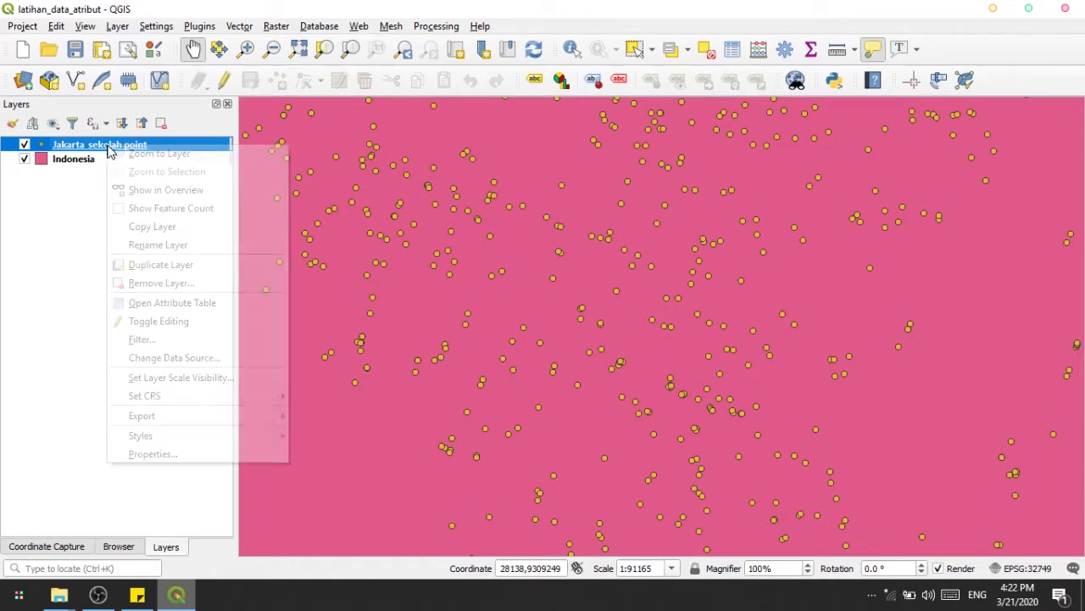
{"action": "left_click", "coordinate": [157, 307]}
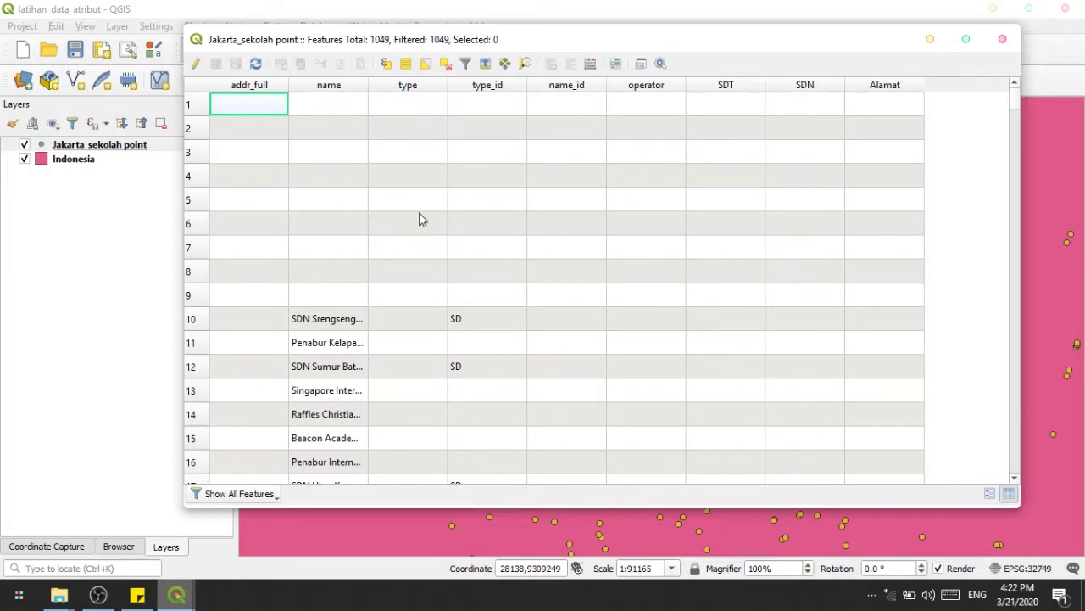
{"action": "scroll", "coordinate": [503, 371], "scroll_direction": "down", "scroll_amount": 3}
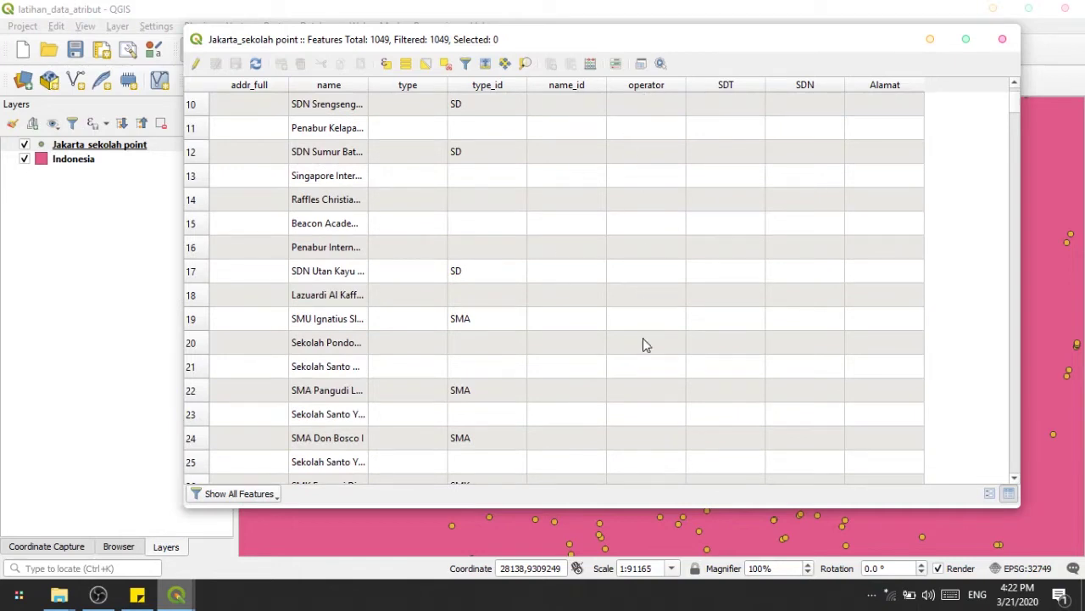
{"action": "scroll", "coordinate": [751, 266], "scroll_direction": "up", "scroll_amount": 3}
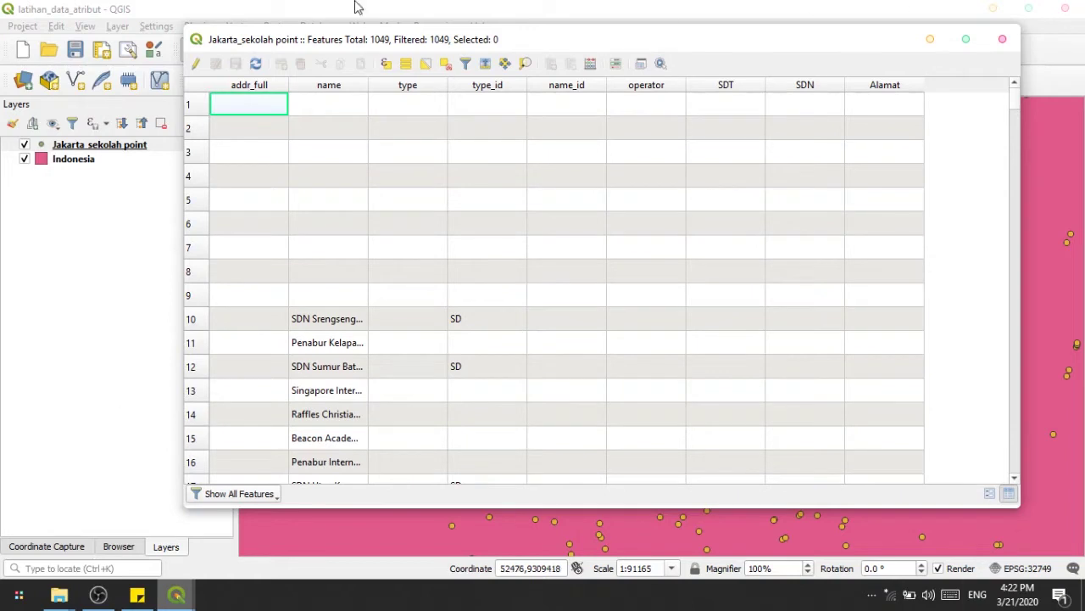
- Review the note's topic on the types of attribute data and return to the attribute table
{"action": "left_click", "coordinate": [137, 595]}
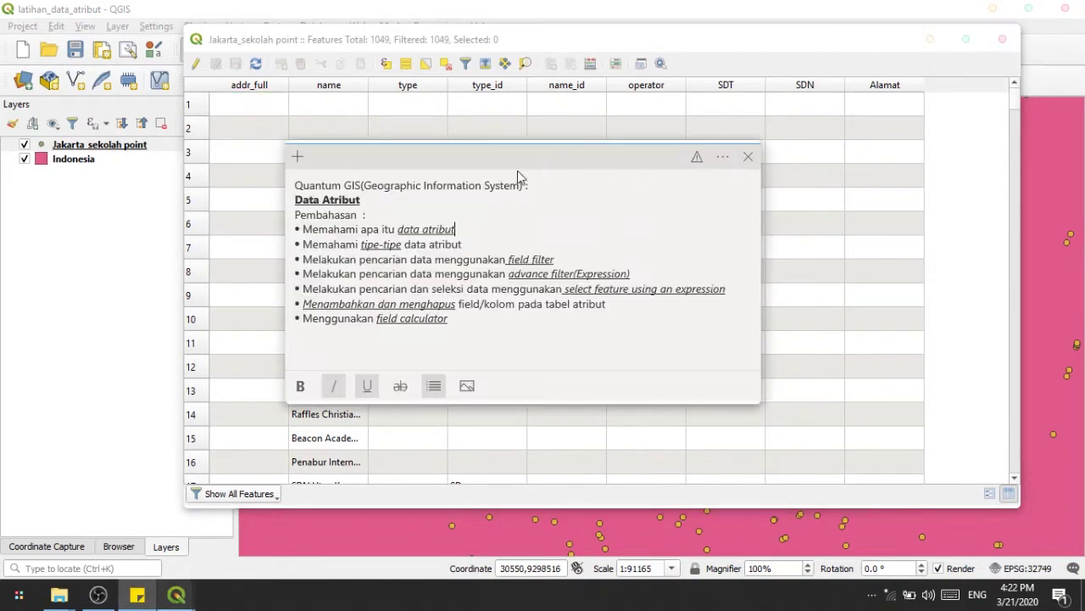
{"action": "left_click_drag", "start_coordinate": [363, 247], "coordinate": [471, 247]}
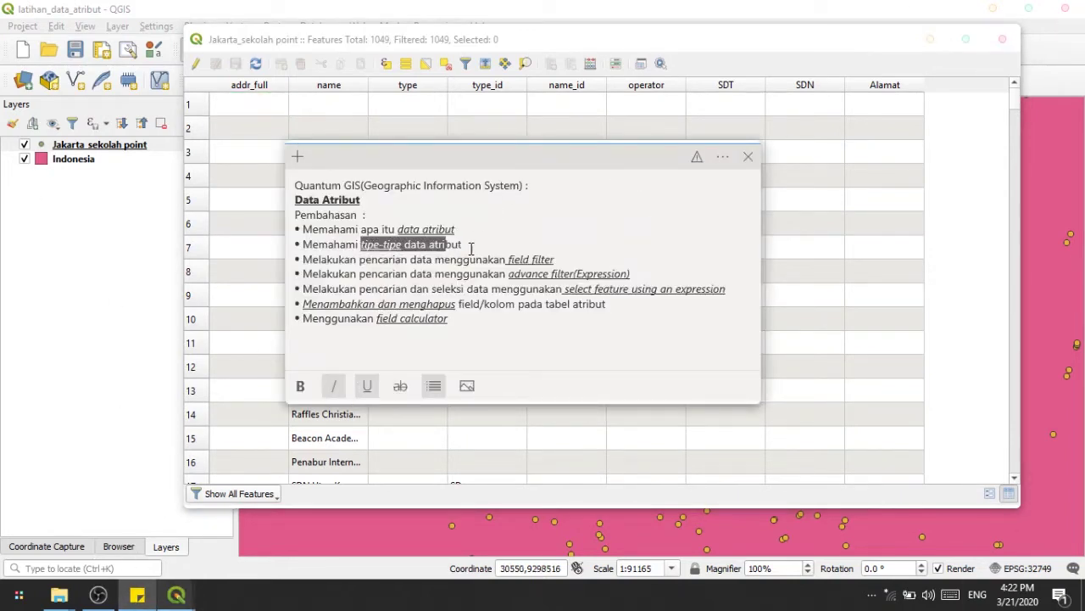
{"action": "left_click", "coordinate": [480, 249]}
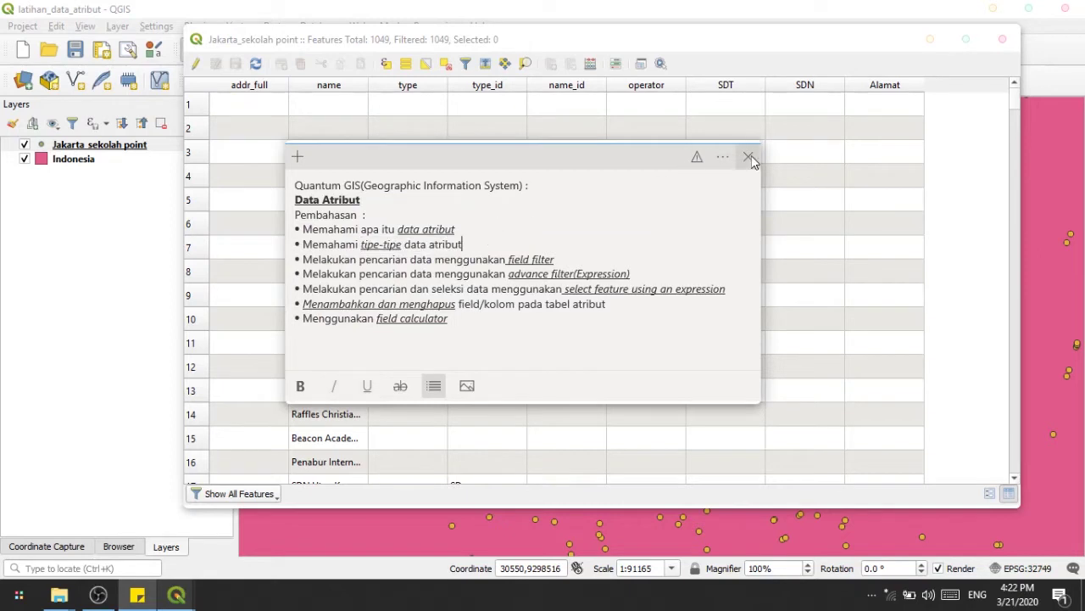
{"action": "left_click", "coordinate": [501, 42]}
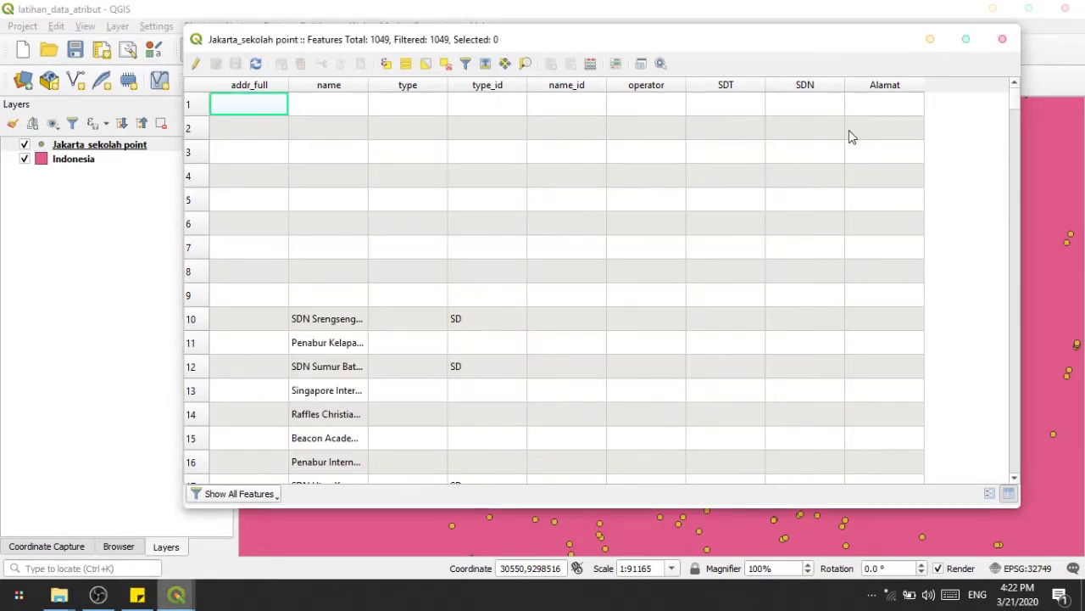
- Practise closing and reopening the school layer's attribute table from the main window, and check the available feature selection options
{"action": "left_click", "coordinate": [1003, 41]}
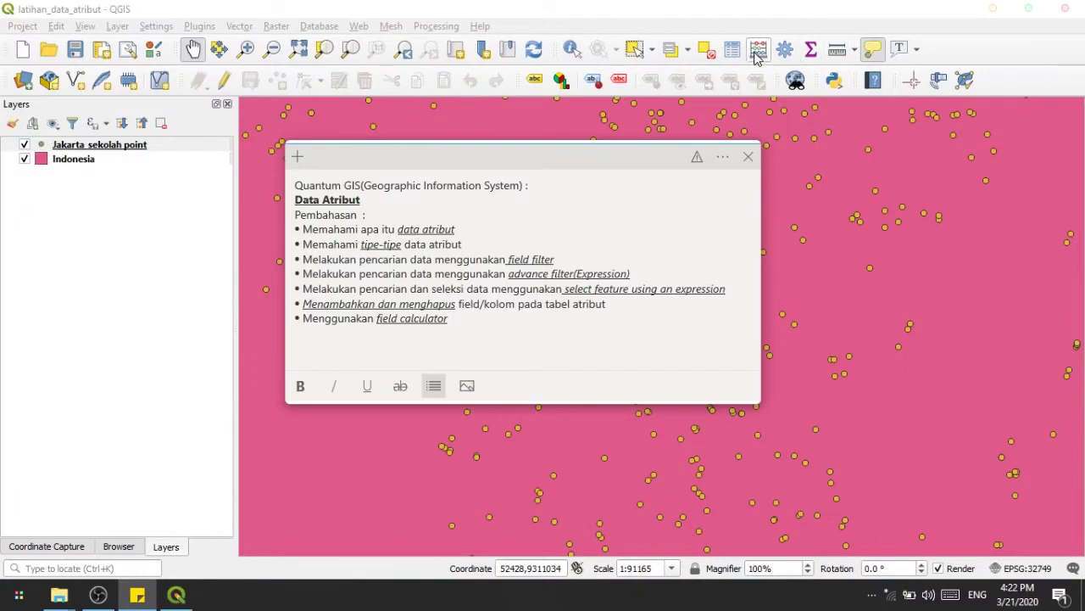
{"action": "left_click", "coordinate": [734, 51]}
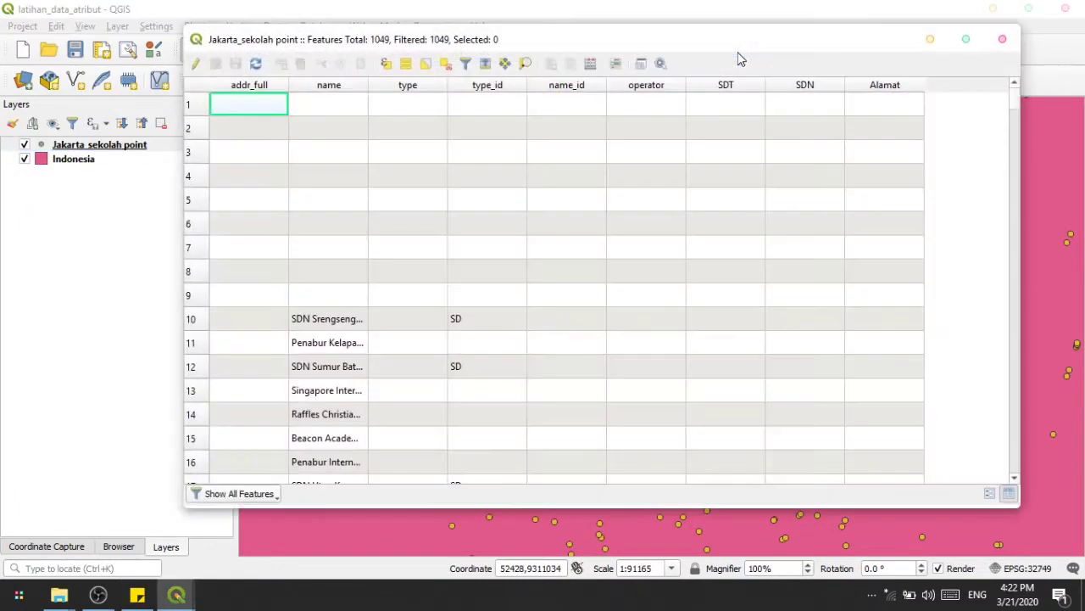
{"action": "left_click", "coordinate": [1002, 43]}
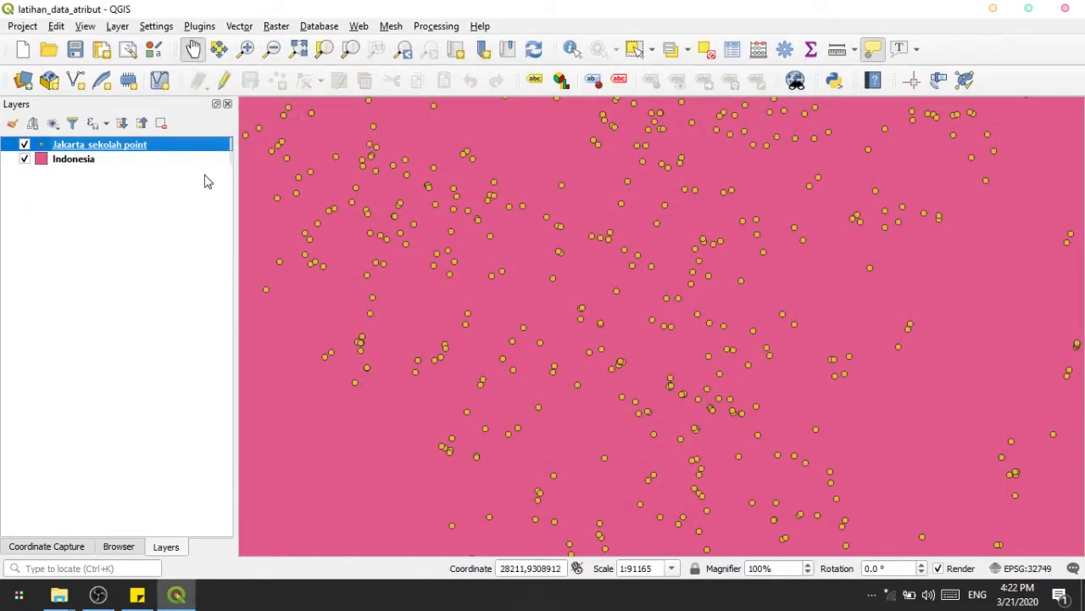
{"action": "left_click", "coordinate": [722, 56]}
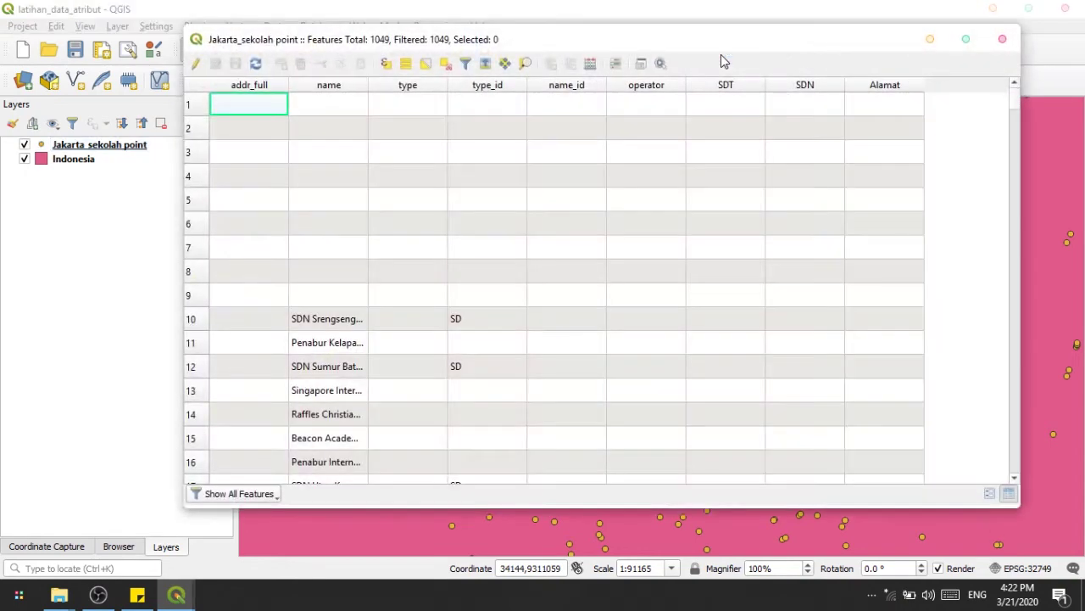
{"action": "left_click", "coordinate": [1002, 40]}
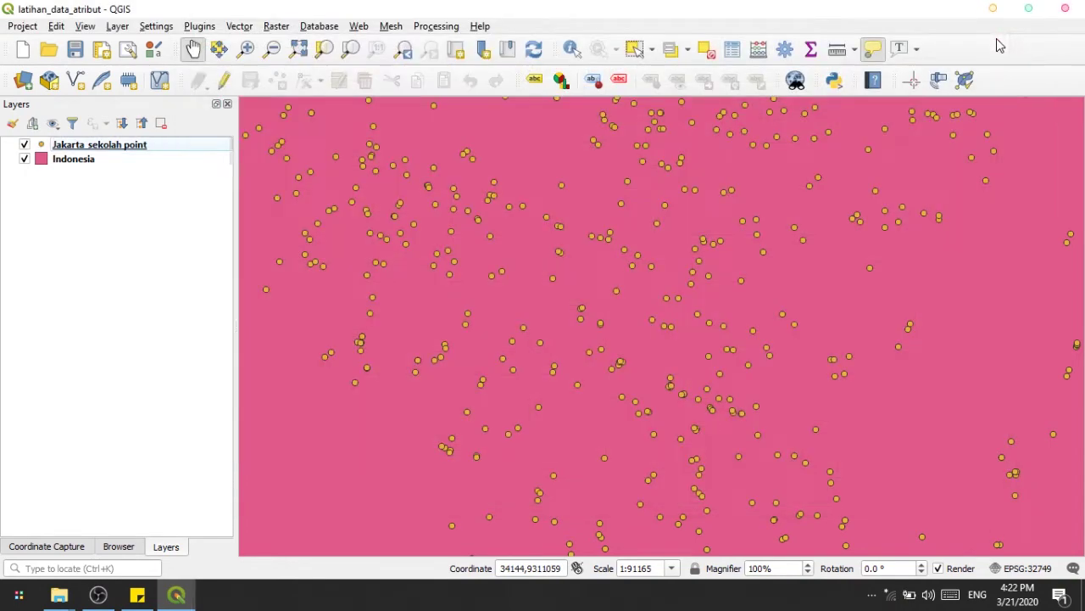
{"action": "left_click", "coordinate": [689, 51]}
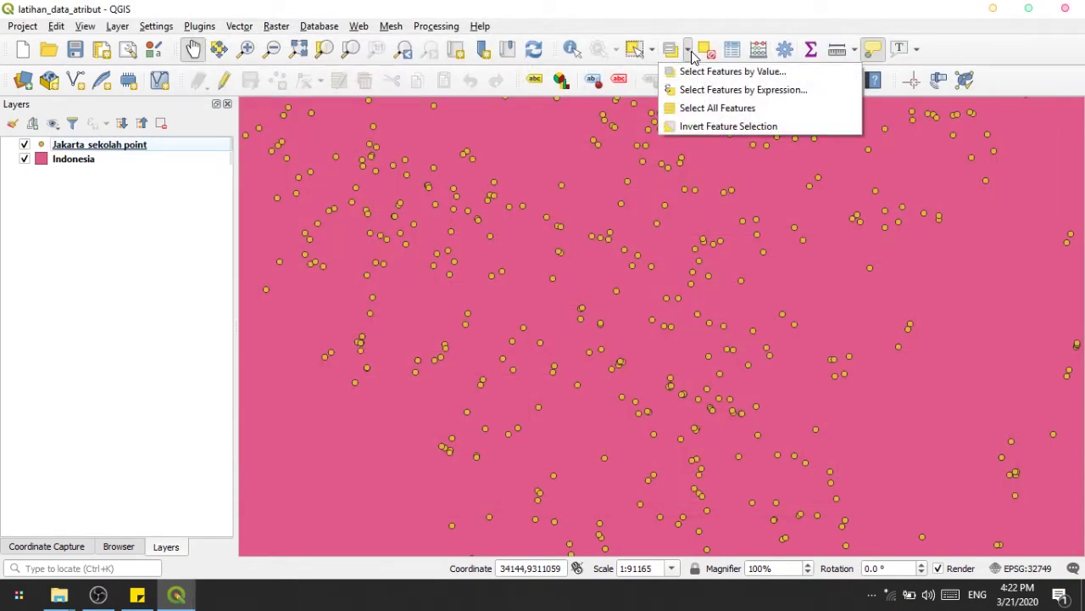
{"action": "left_click", "coordinate": [688, 51]}
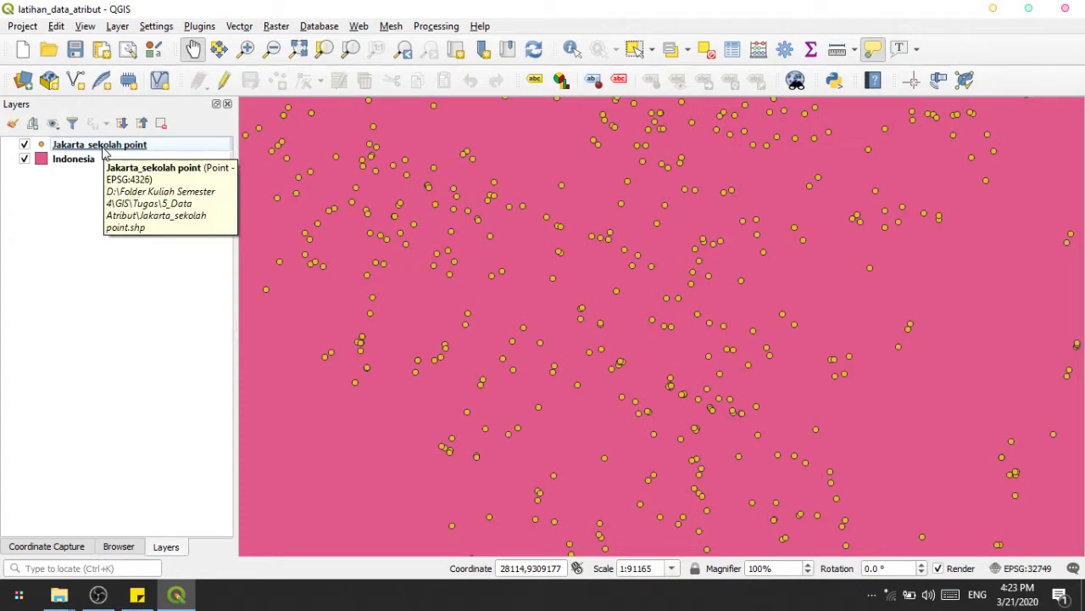
- Reopen the attribute table of the Jakarta_sekolah point layer and sort its records by the Alamat field
{"action": "right_click", "coordinate": [103, 150]}
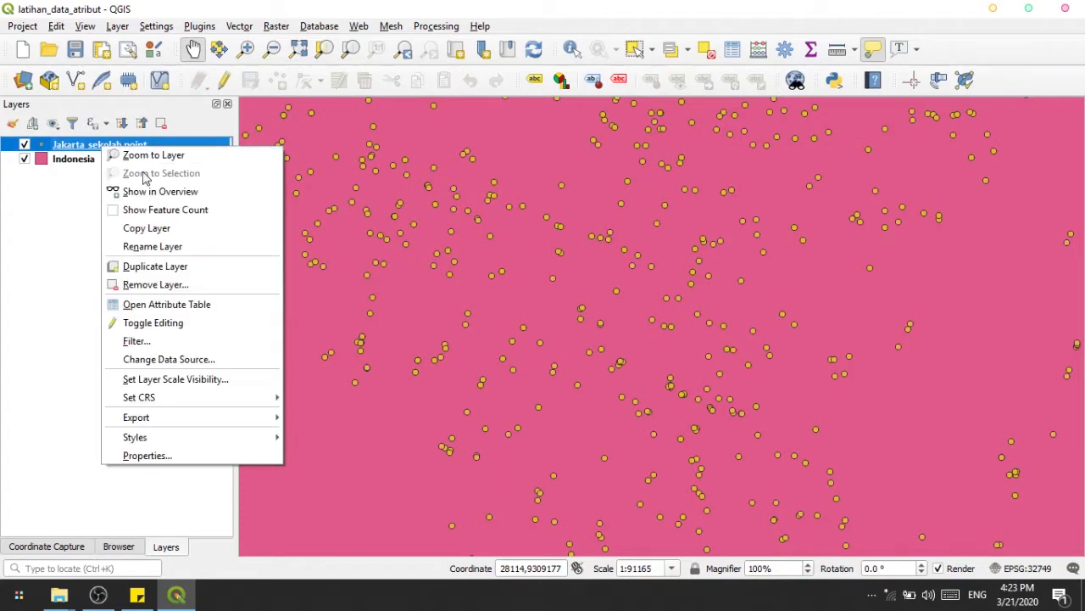
{"action": "left_click", "coordinate": [169, 303]}
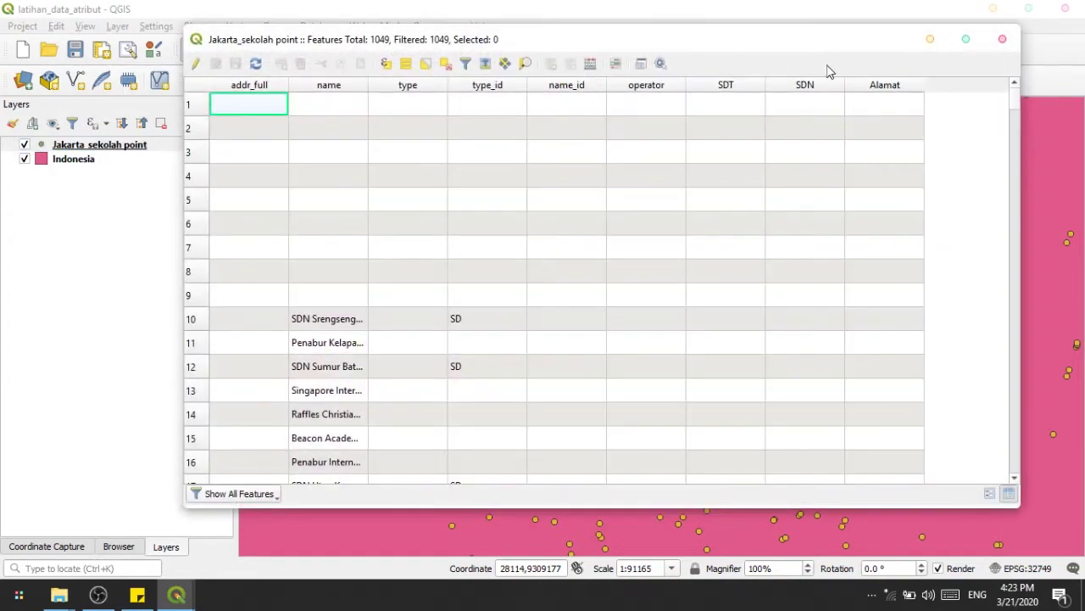
{"action": "left_click", "coordinate": [590, 103]}
{"action": "left_click", "coordinate": [693, 104]}
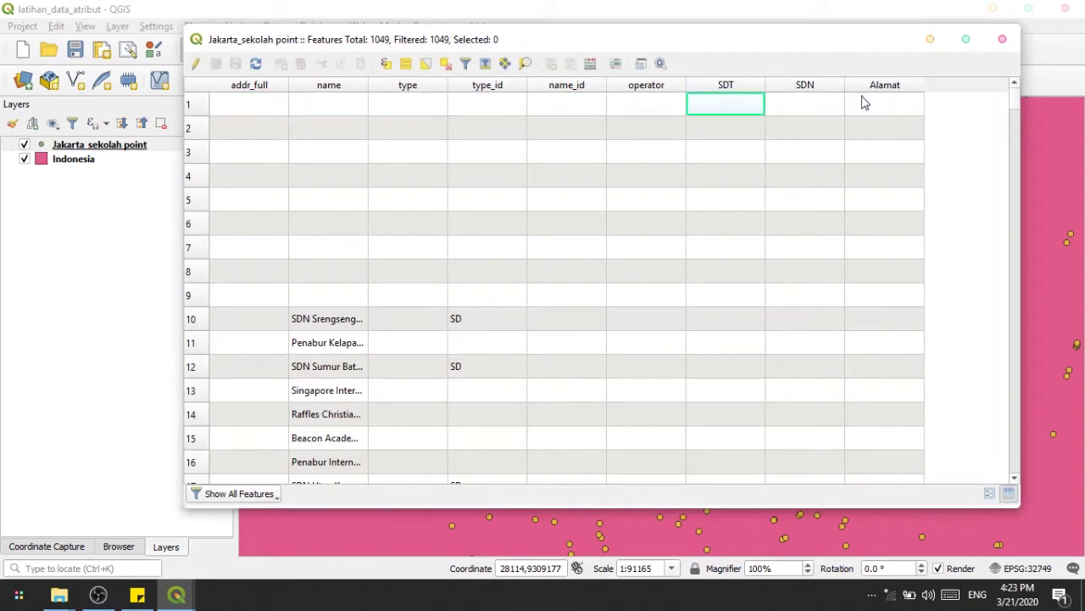
{"action": "left_click", "coordinate": [865, 104]}
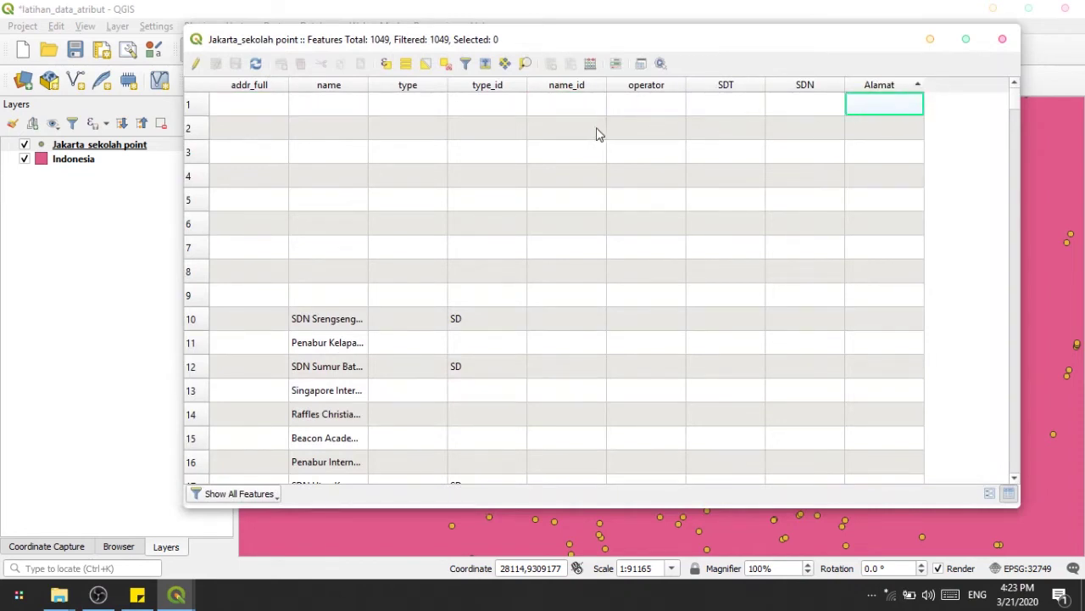
{"action": "left_click", "coordinate": [259, 109]}
{"action": "right_click", "coordinate": [261, 117]}
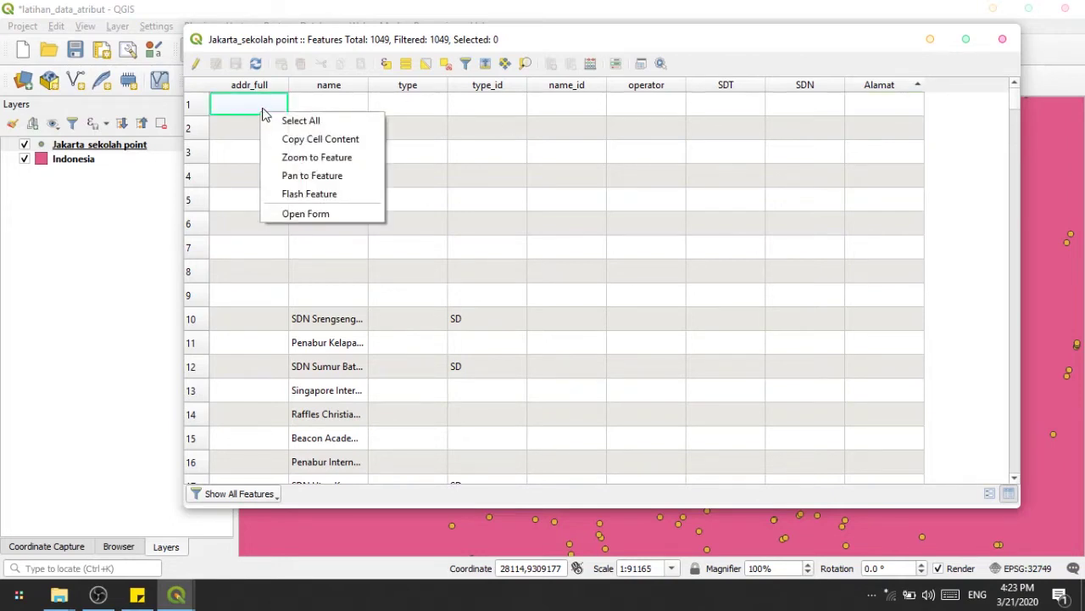
{"action": "key", "text": "Escape"}
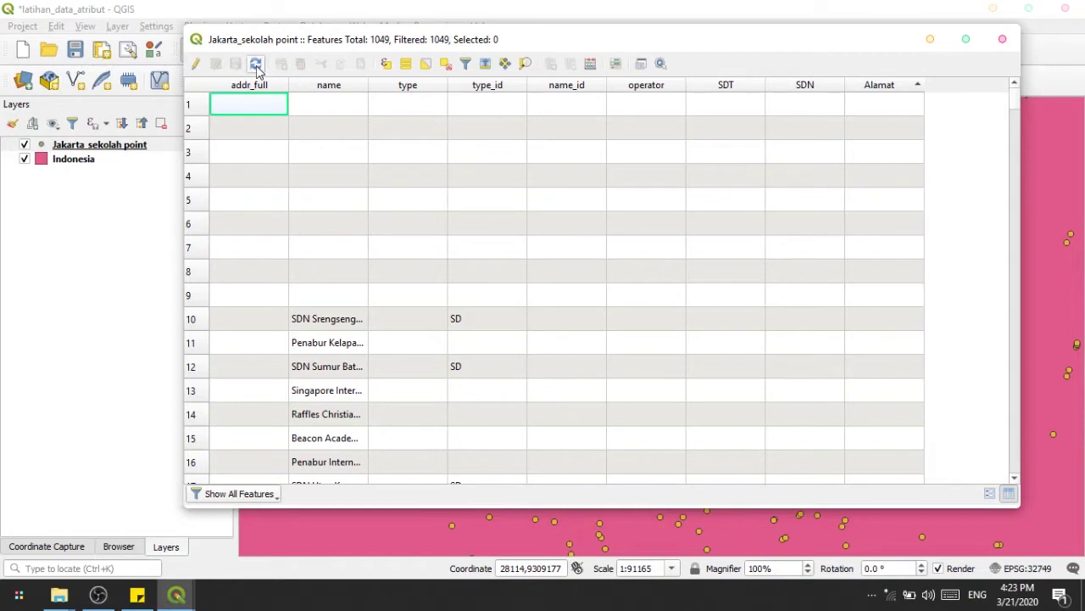
- Examine the data types offered for a new field in the school layer, leaving editing mode without adding a field
{"action": "left_click", "coordinate": [196, 63]}
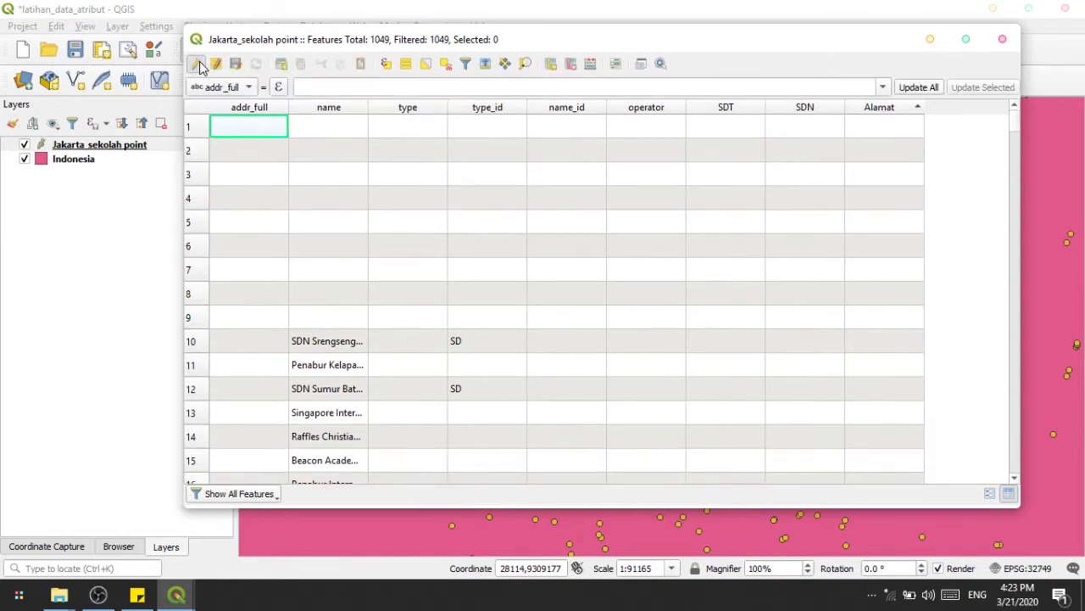
{"action": "left_click", "coordinate": [552, 65]}
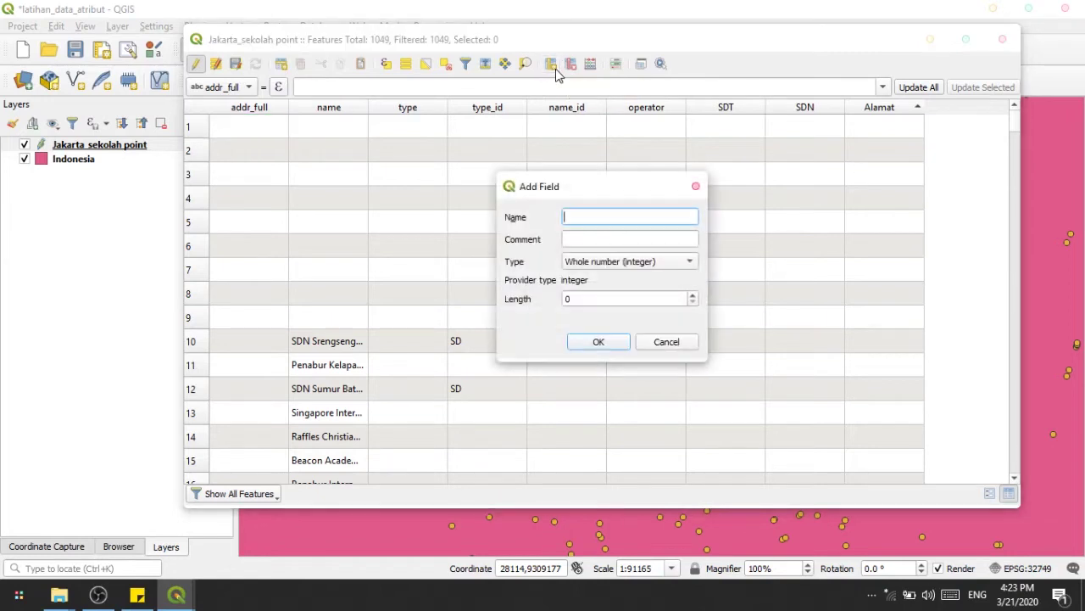
{"action": "left_click", "coordinate": [667, 263]}
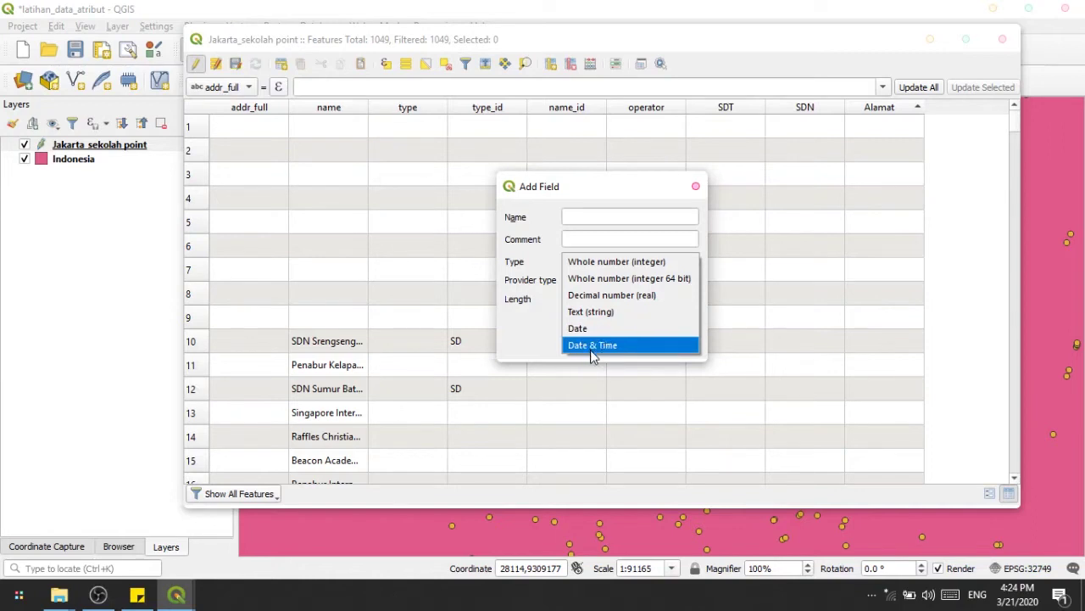
{"action": "left_click", "coordinate": [536, 239]}
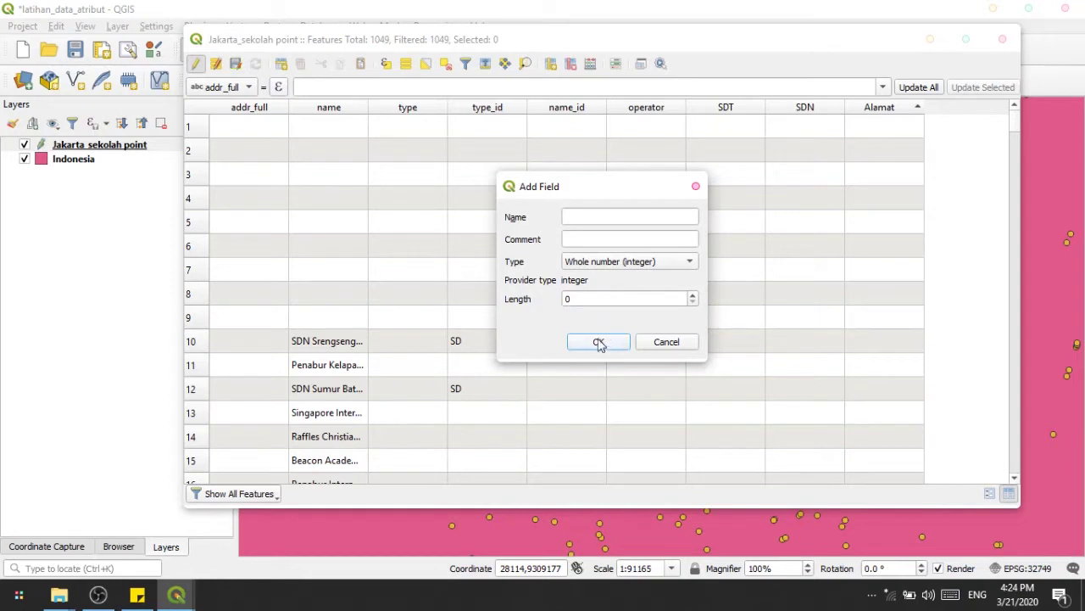
{"action": "left_click", "coordinate": [667, 341]}
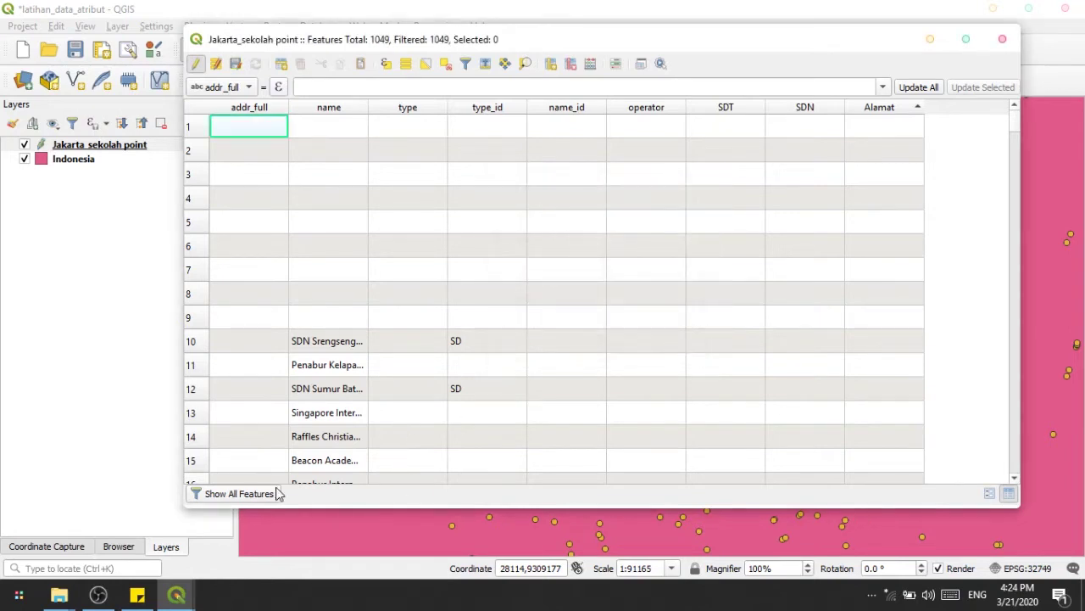
{"action": "left_click", "coordinate": [196, 66]}
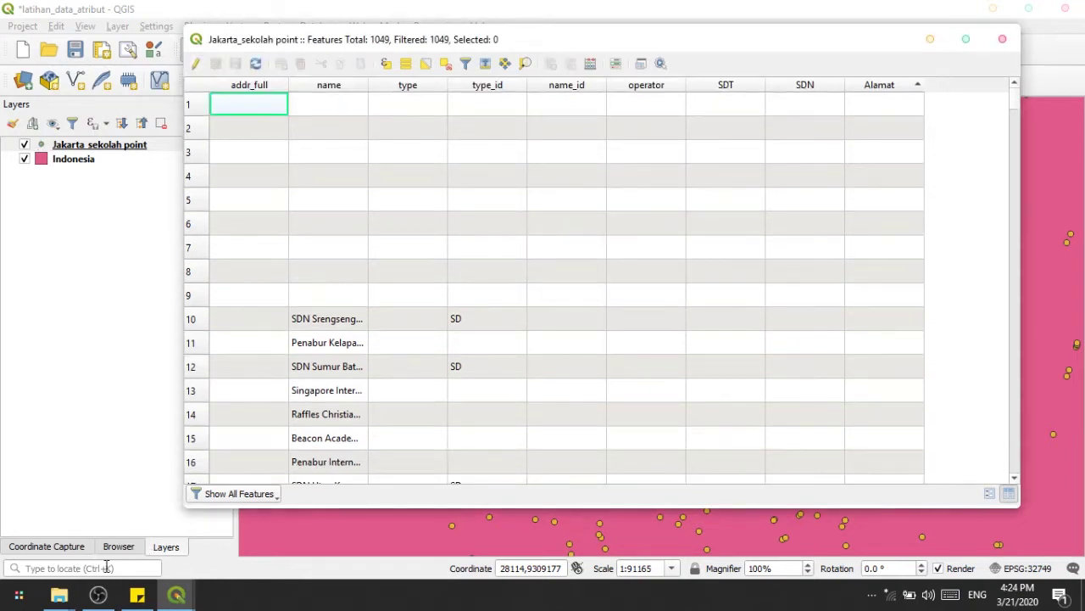
- Review the note's topic on searching data with the field filter and return to the attribute table
{"action": "left_click", "coordinate": [137, 595]}
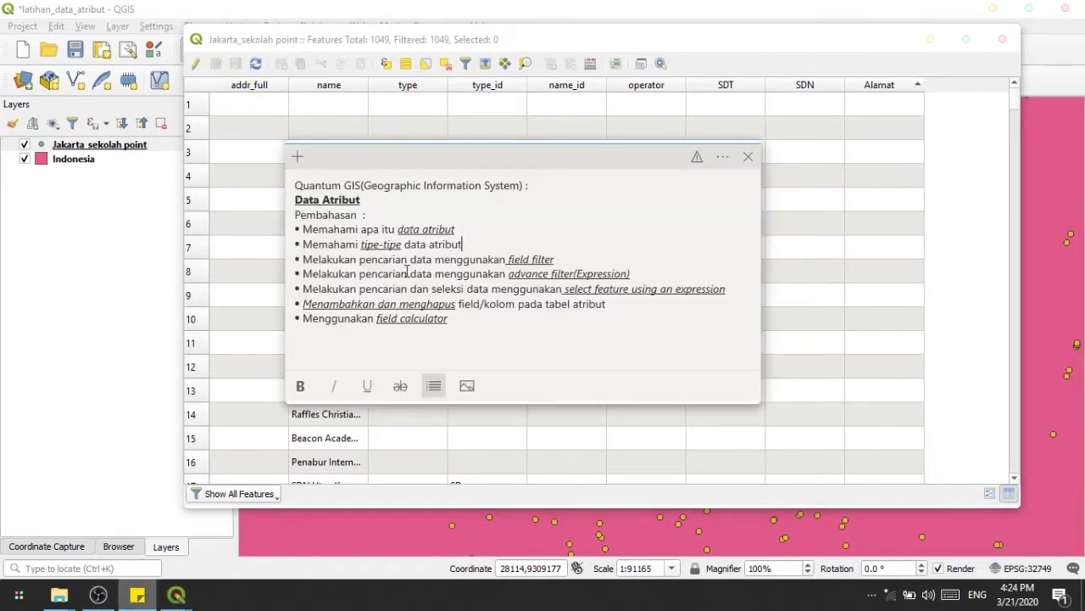
{"action": "left_click_drag", "start_coordinate": [305, 261], "coordinate": [568, 263]}
{"action": "left_click", "coordinate": [568, 263]}
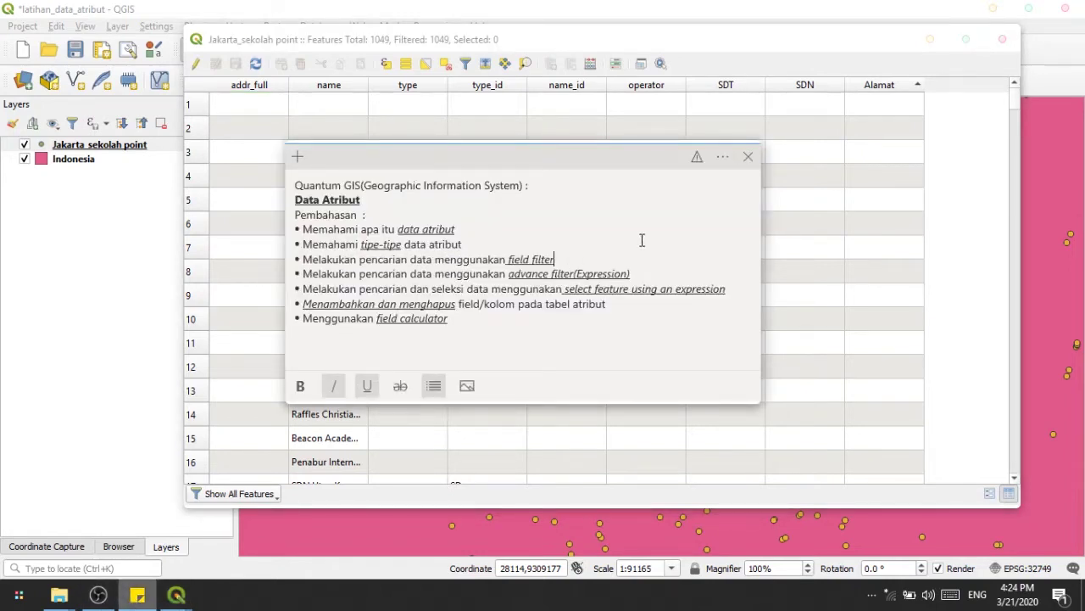
{"action": "left_click_drag", "start_coordinate": [360, 264], "coordinate": [556, 263]}
{"action": "left_click", "coordinate": [566, 261]}
{"action": "left_click_drag", "start_coordinate": [361, 262], "coordinate": [438, 262]}
{"action": "left_click", "coordinate": [559, 261]}
{"action": "left_click", "coordinate": [412, 48]}
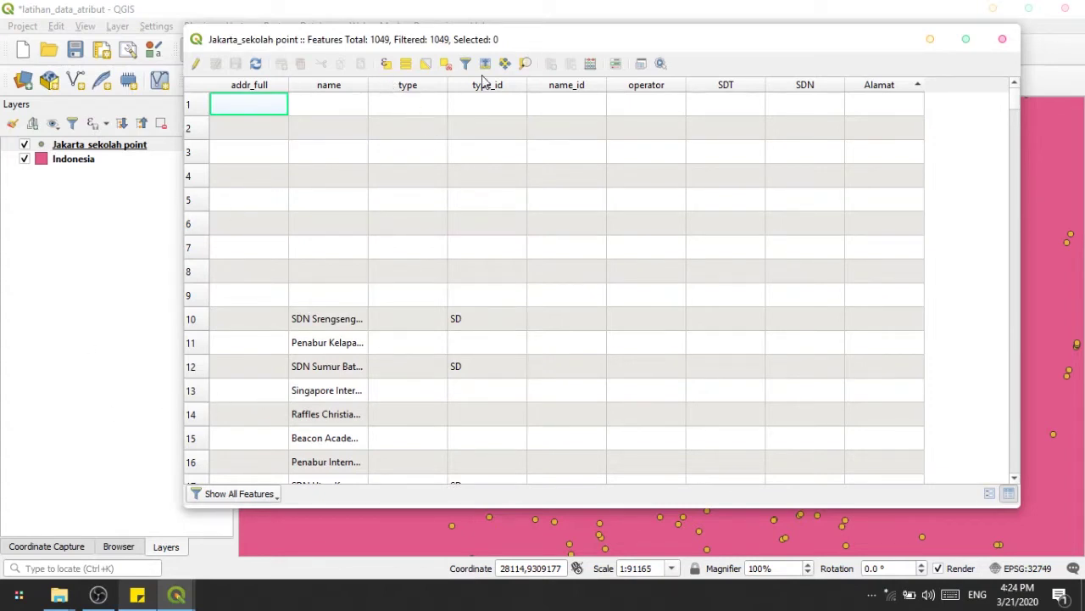
- Filter the school records by the name field for "sekolah tinggi" and widen the name column to fit the full names
{"action": "left_click", "coordinate": [270, 498]}
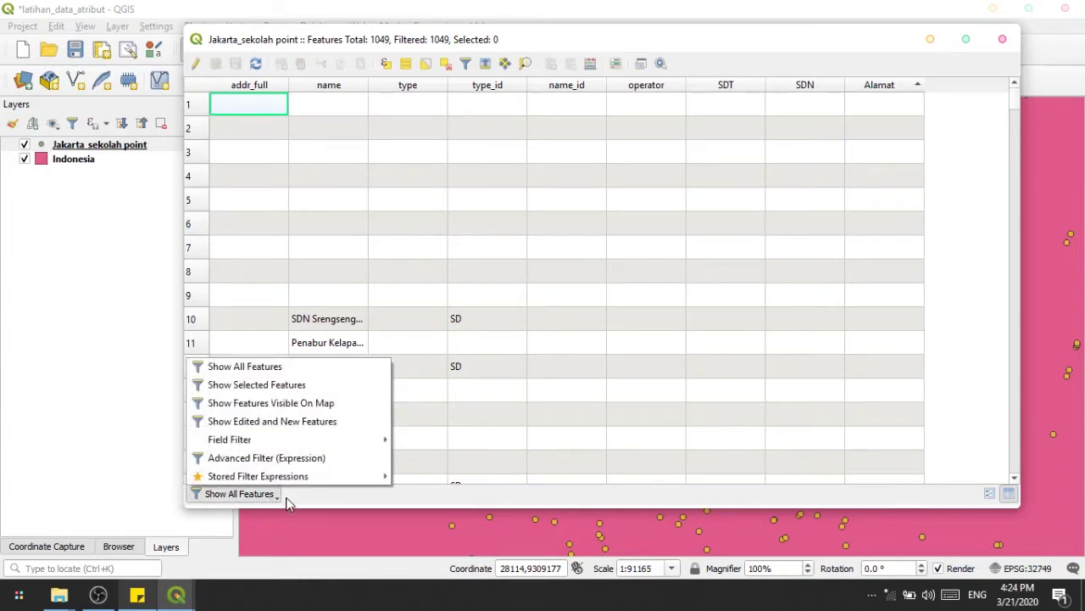
{"action": "mouse_move", "coordinate": [293, 446]}
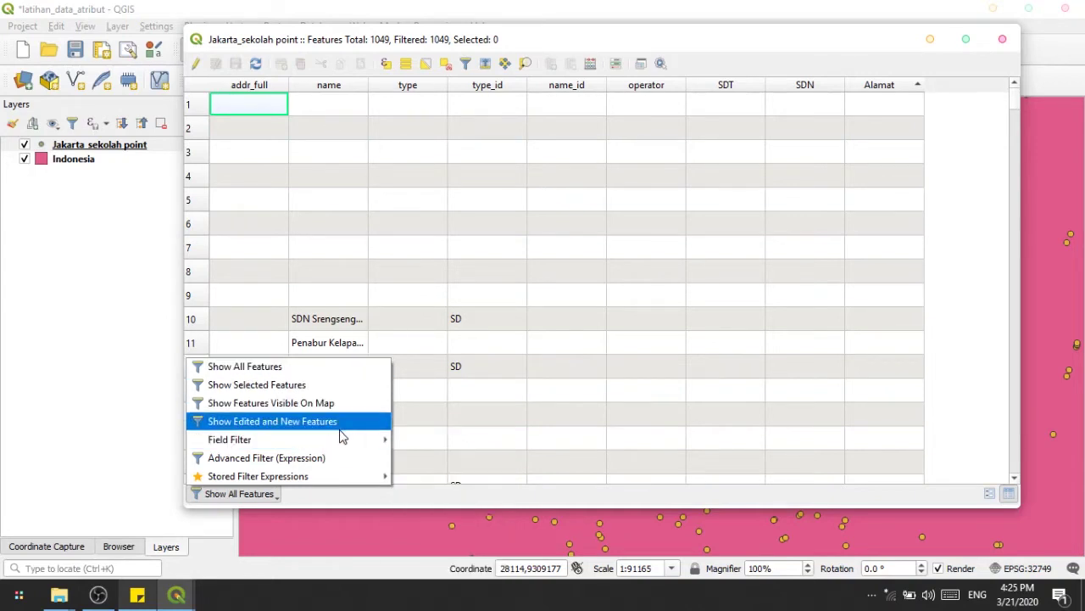
{"action": "mouse_move", "coordinate": [343, 442]}
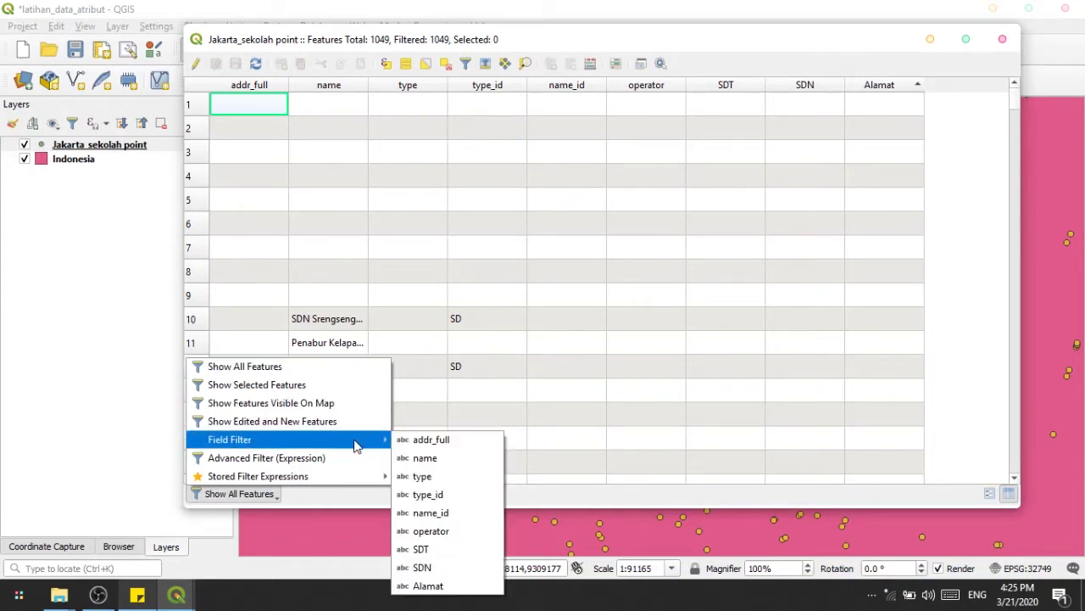
{"action": "left_click", "coordinate": [428, 458]}
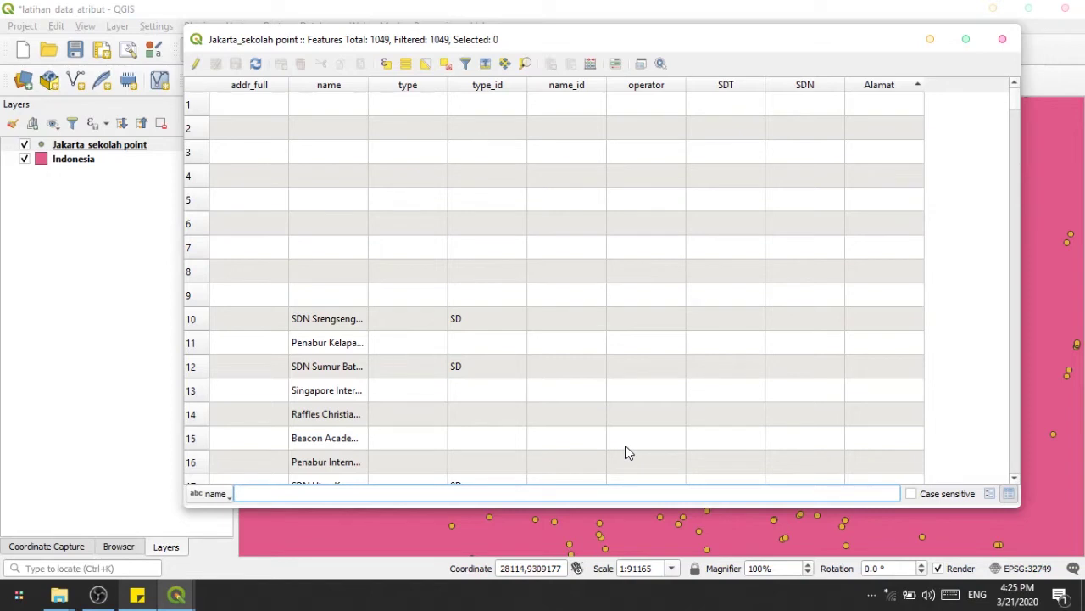
{"action": "type", "text": "seko"}
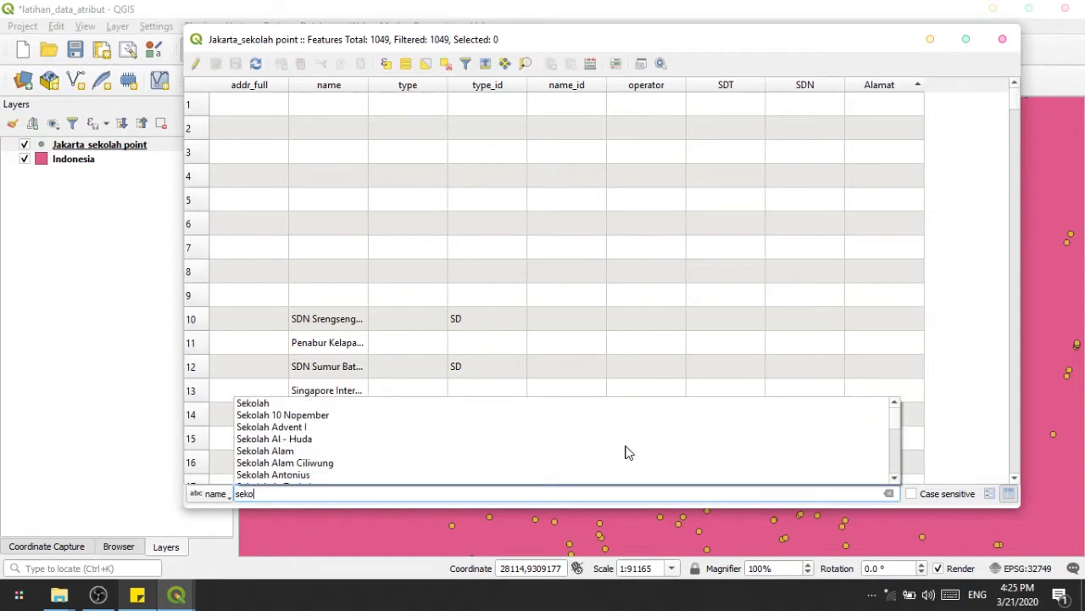
{"action": "type", "text": "lah tinggi"}
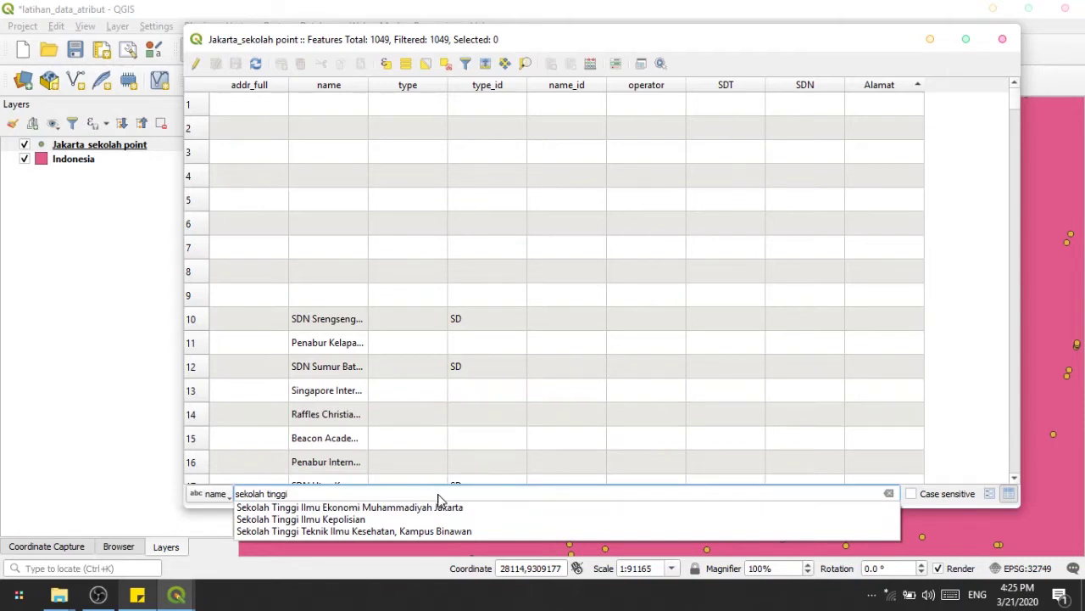
{"action": "key", "text": "Return"}
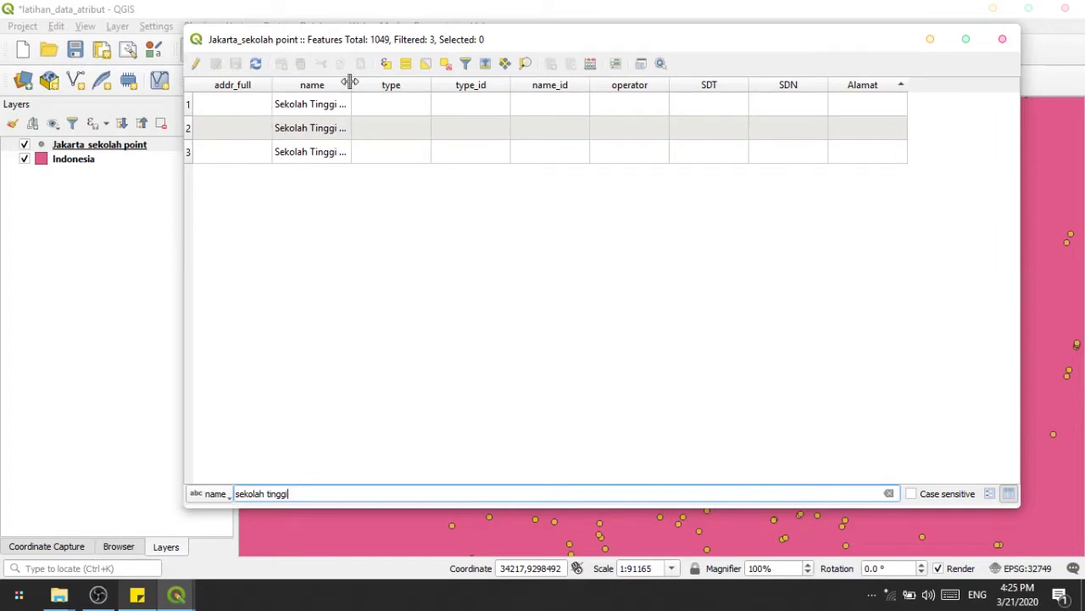
{"action": "left_click_drag", "start_coordinate": [350, 82], "coordinate": [534, 108]}
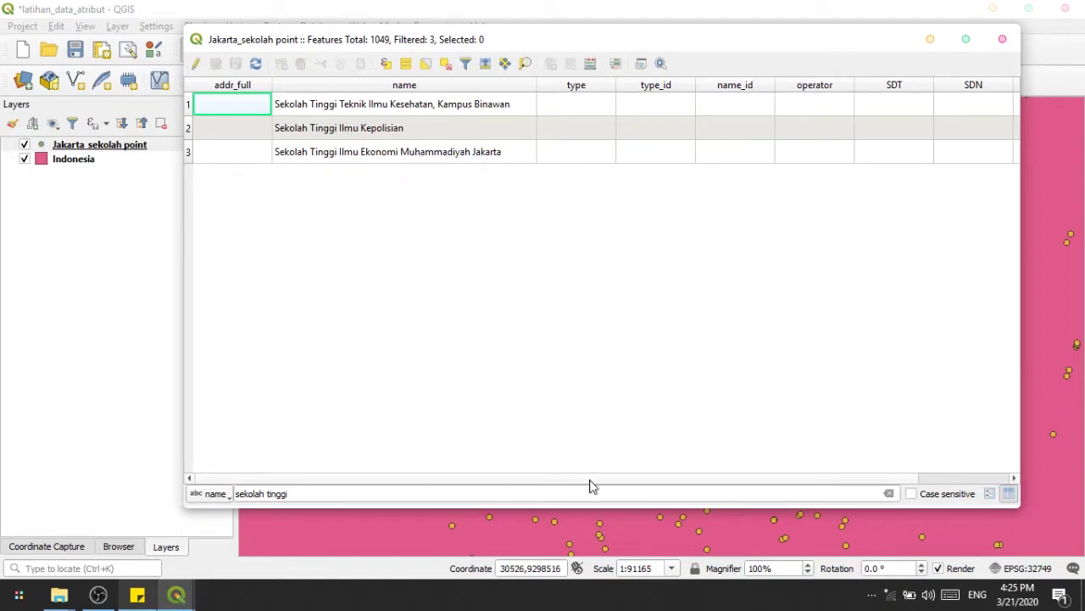
- Clear the search text of the name field filter and reapply the empty filter to the school records
{"action": "left_click", "coordinate": [888, 494]}
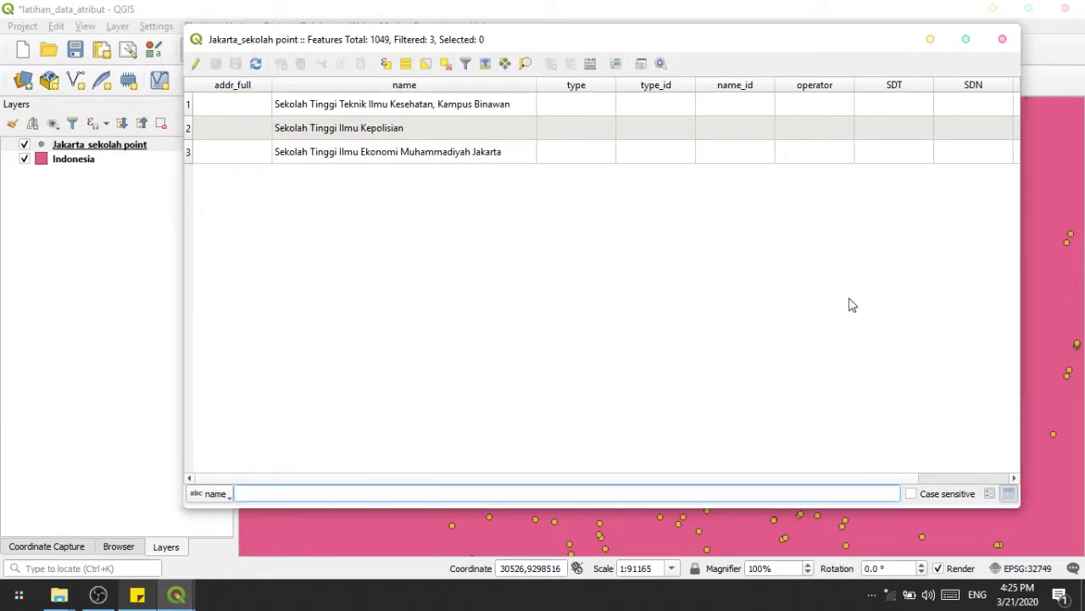
{"action": "left_click", "coordinate": [212, 494]}
{"action": "left_click", "coordinate": [404, 430]}
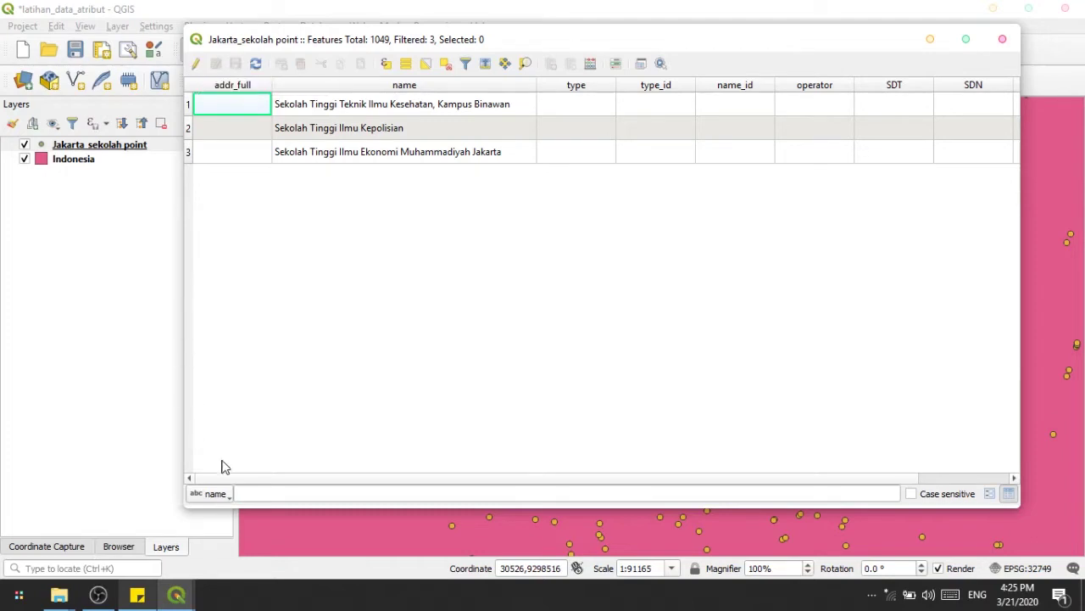
{"action": "left_click", "coordinate": [274, 496]}
{"action": "left_click", "coordinate": [274, 496]}
{"action": "key", "text": "Return"}
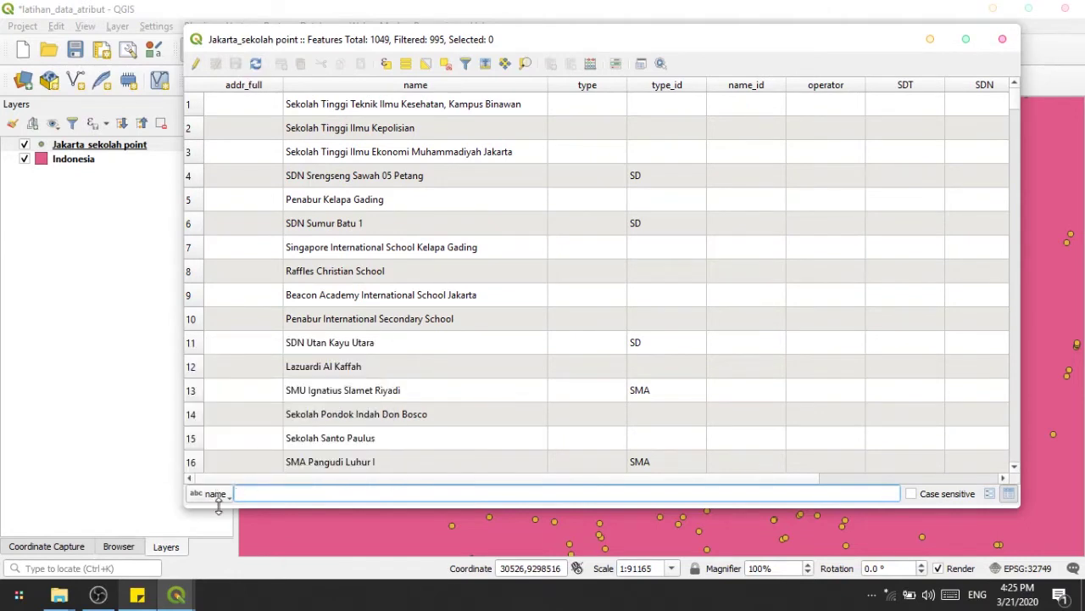
- Review the note's topic on searching data with the advanced filter (Expression) and return to the school layer's attribute table
{"action": "left_click", "coordinate": [137, 595]}
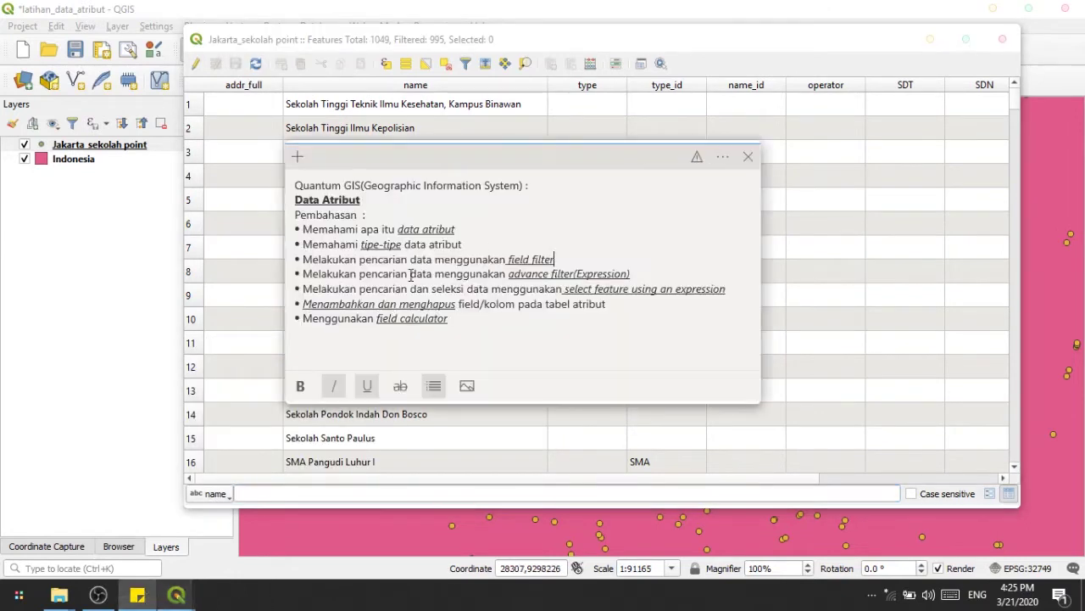
{"action": "triple_click", "coordinate": [303, 275]}
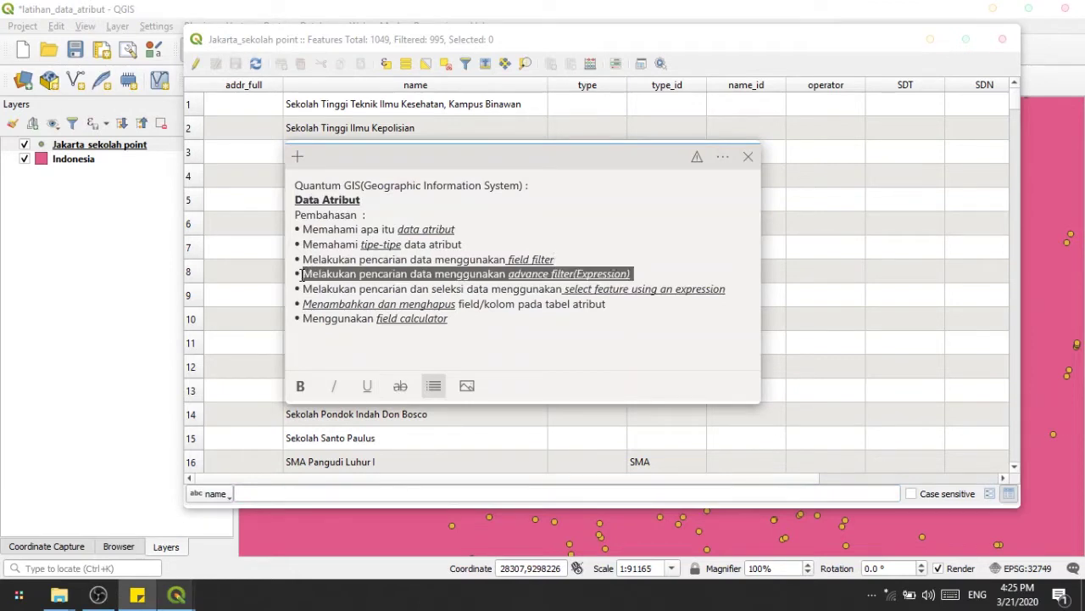
{"action": "left_click", "coordinate": [420, 278]}
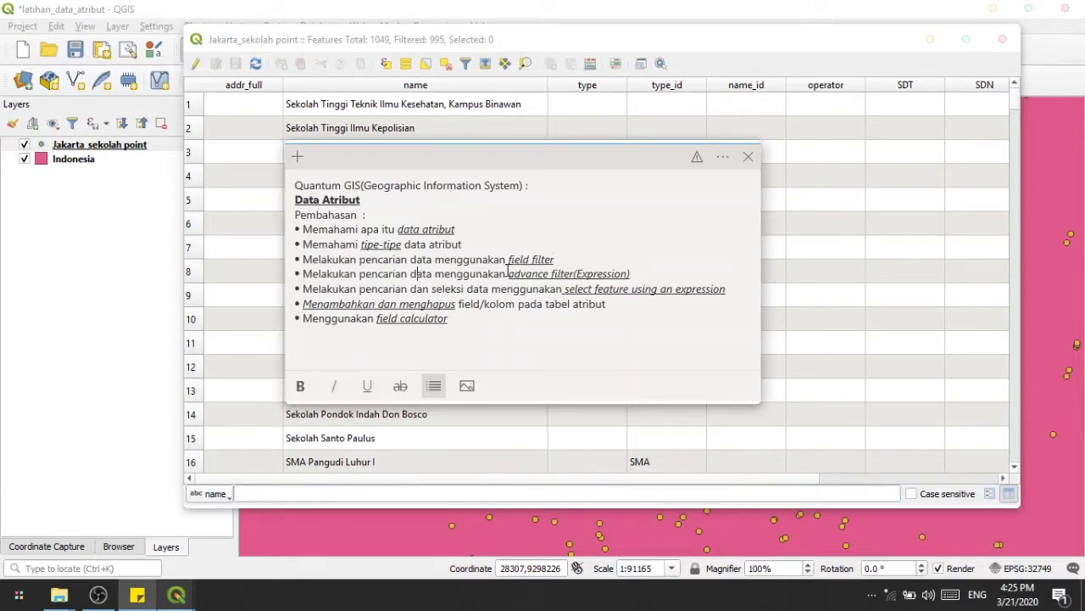
{"action": "mouse_move", "coordinate": [507, 273]}
{"action": "left_mouse_down"}
{"action": "mouse_move", "coordinate": [661, 271]}
{"action": "mouse_move", "coordinate": [516, 274]}
{"action": "left_mouse_up"}
{"action": "left_click", "coordinate": [669, 270]}
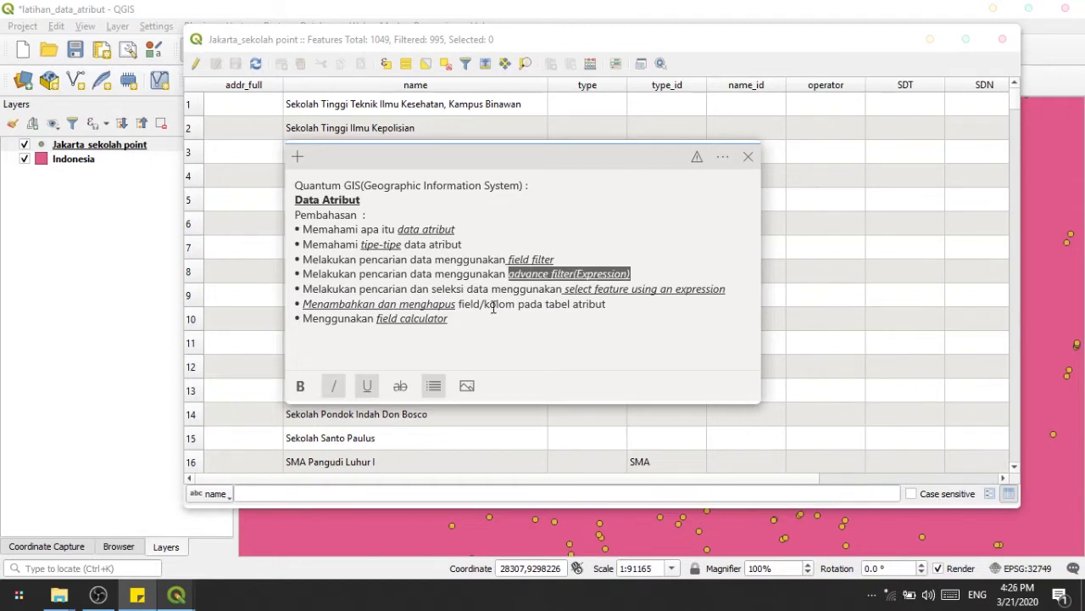
{"action": "left_click_drag", "start_coordinate": [360, 273], "coordinate": [427, 273]}
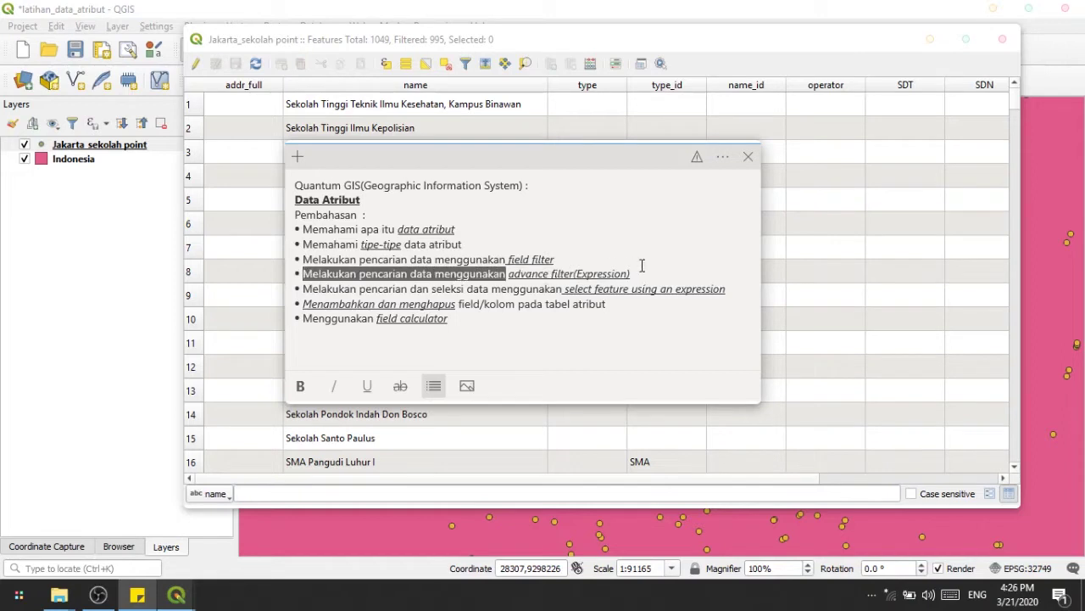
{"action": "mouse_move", "coordinate": [637, 273]}
{"action": "left_mouse_down"}
{"action": "mouse_move", "coordinate": [522, 265]}
{"action": "mouse_move", "coordinate": [521, 285]}
{"action": "mouse_move", "coordinate": [511, 278]}
{"action": "mouse_move", "coordinate": [649, 273]}
{"action": "left_mouse_up"}
{"action": "left_click", "coordinate": [512, 273]}
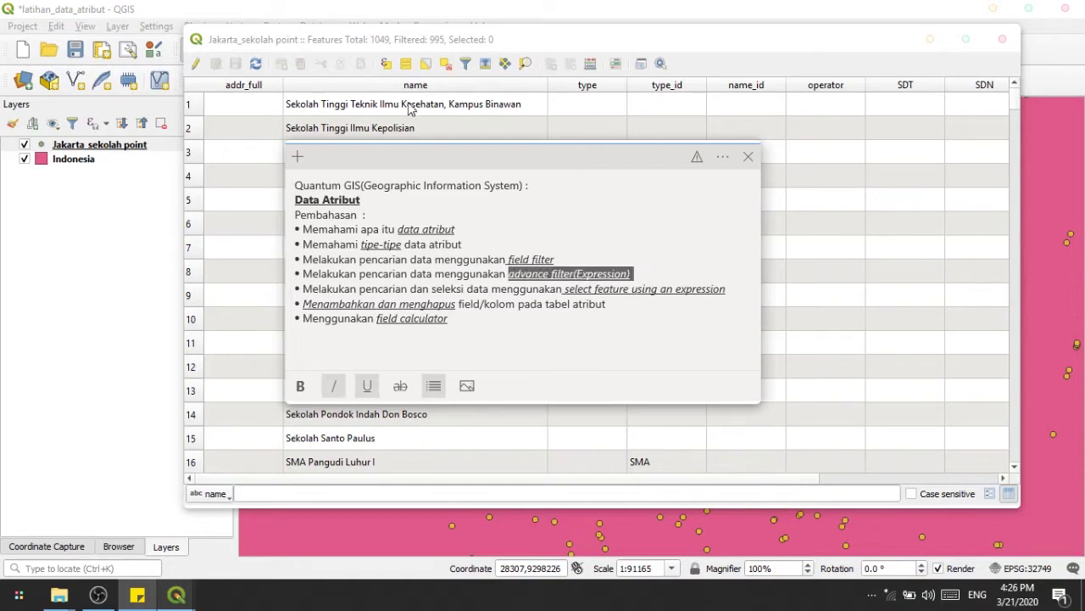
{"action": "left_click", "coordinate": [391, 27]}
{"action": "left_click", "coordinate": [180, 594]}
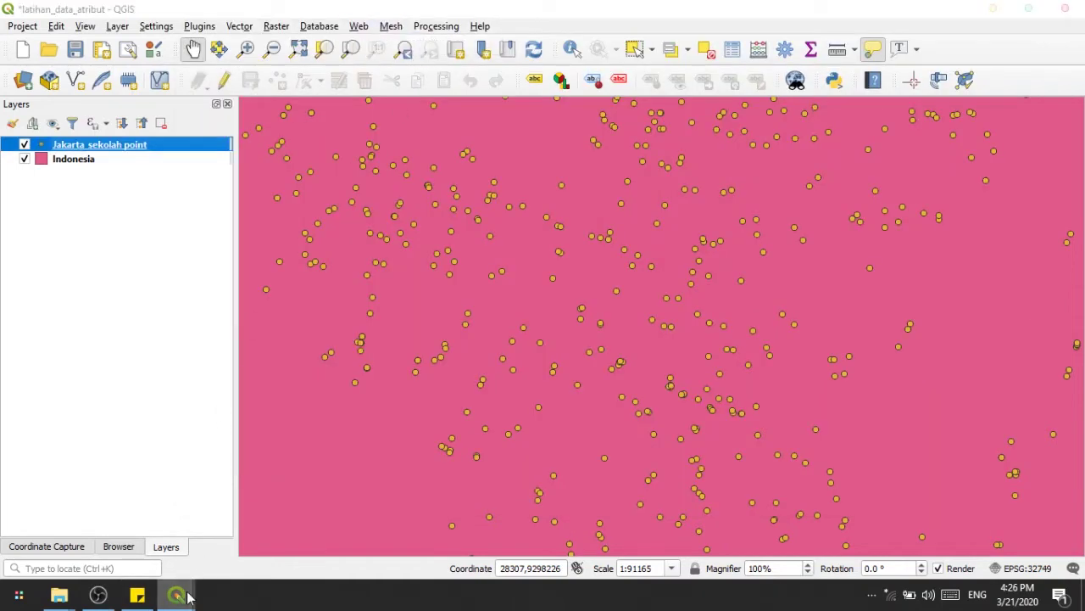
{"action": "left_click", "coordinate": [247, 545]}
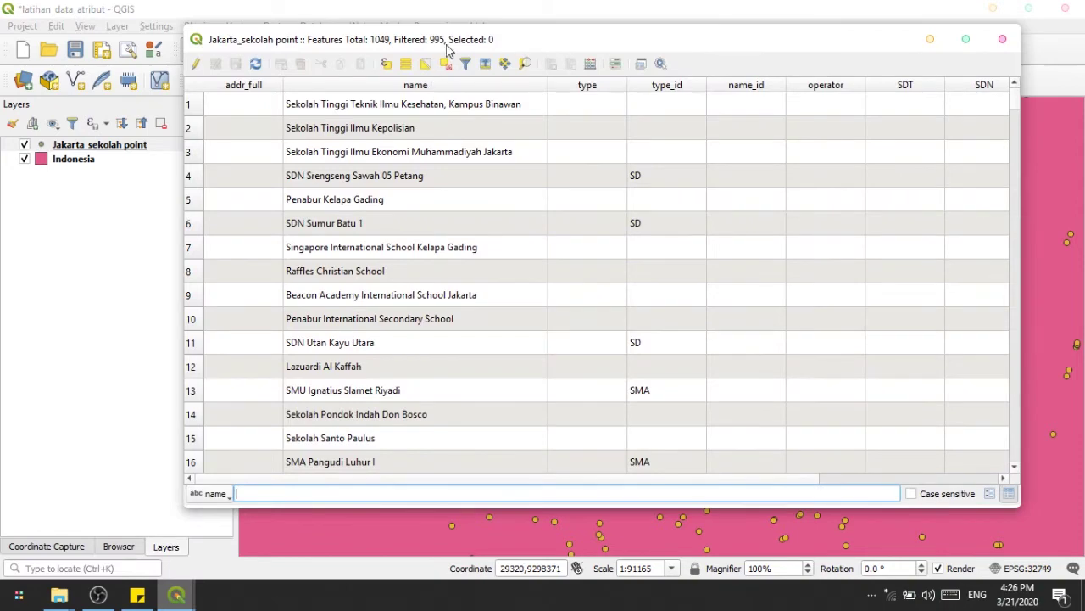
- Reposition the attribute table window and recheck the advanced filter topic in the note before returning to the table
{"action": "left_click_drag", "start_coordinate": [451, 49], "coordinate": [466, 103]}
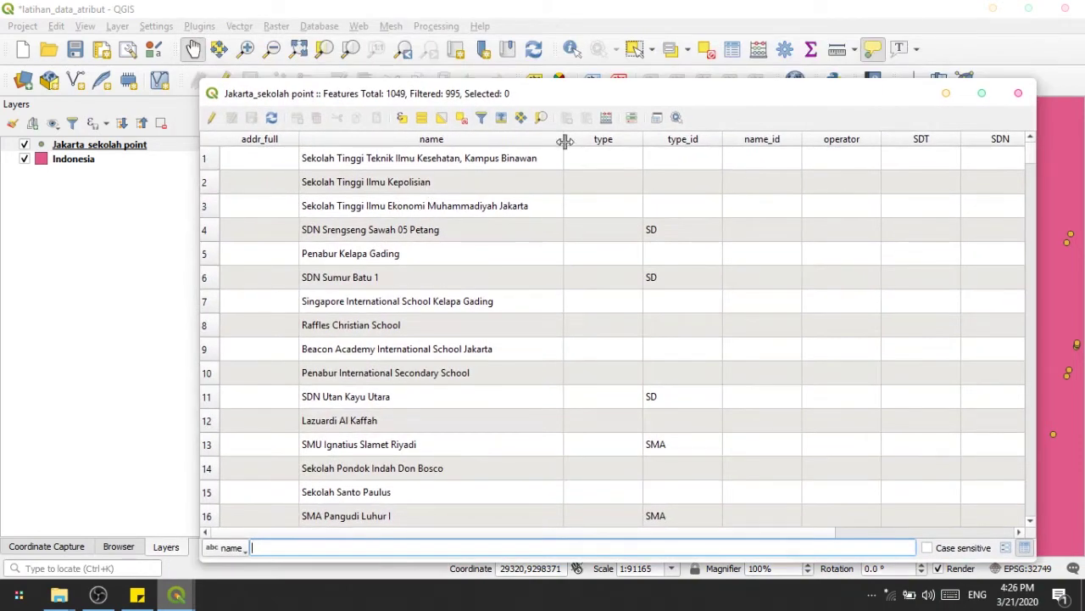
{"action": "left_click_drag", "start_coordinate": [557, 99], "coordinate": [568, 55]}
{"action": "left_click", "coordinate": [137, 595]}
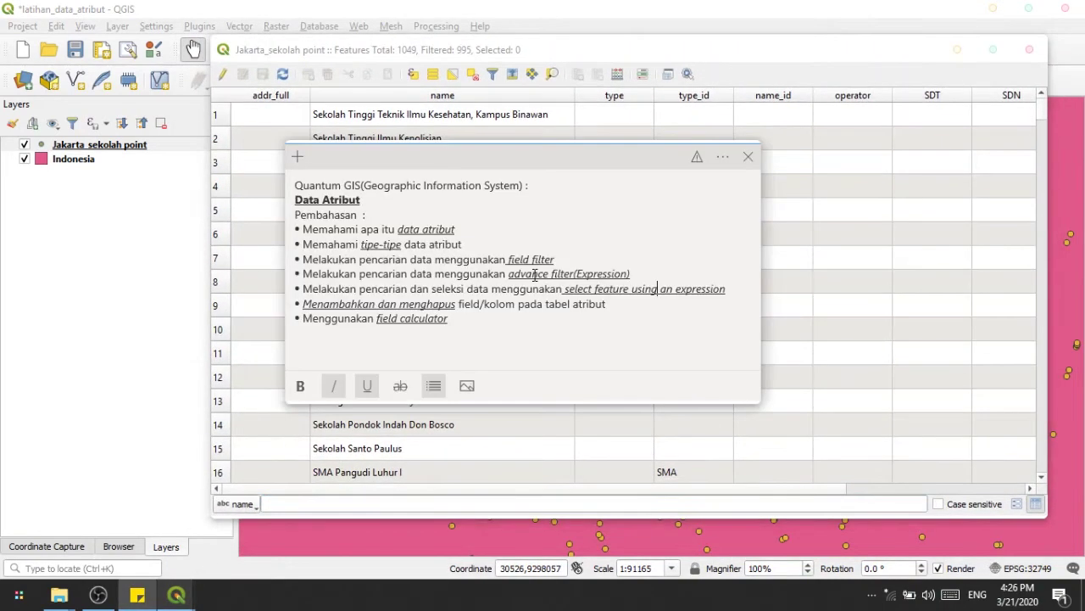
{"action": "left_click_drag", "start_coordinate": [511, 274], "coordinate": [631, 274]}
{"action": "left_click", "coordinate": [632, 275]}
{"action": "left_click", "coordinate": [632, 52]}
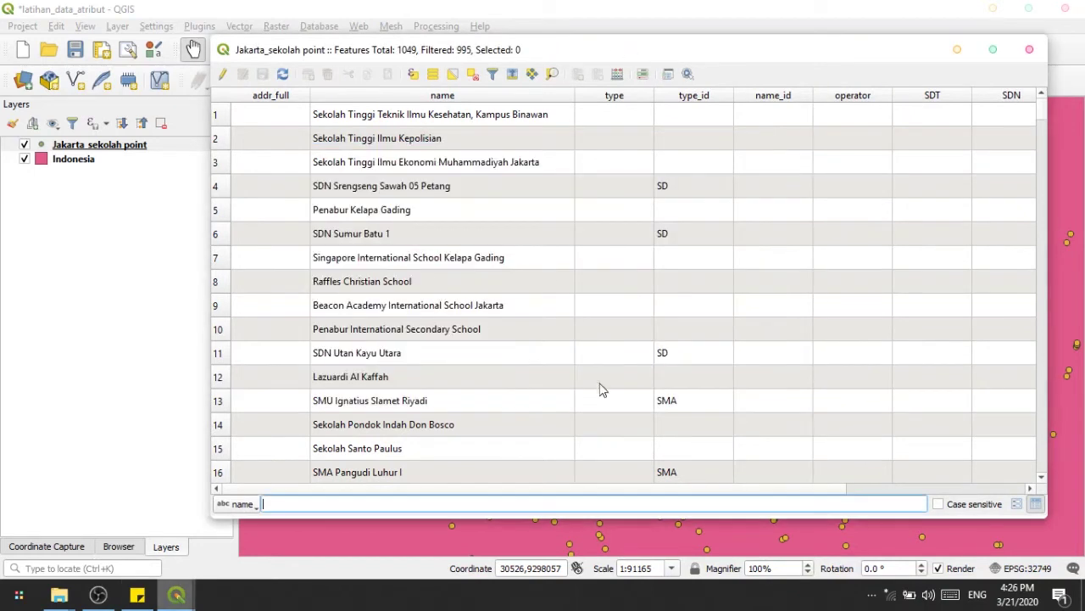
- Open the Advanced Filter (Expression) dialog for the school layer and reposition it over the attribute table
{"action": "left_click", "coordinate": [244, 503]}
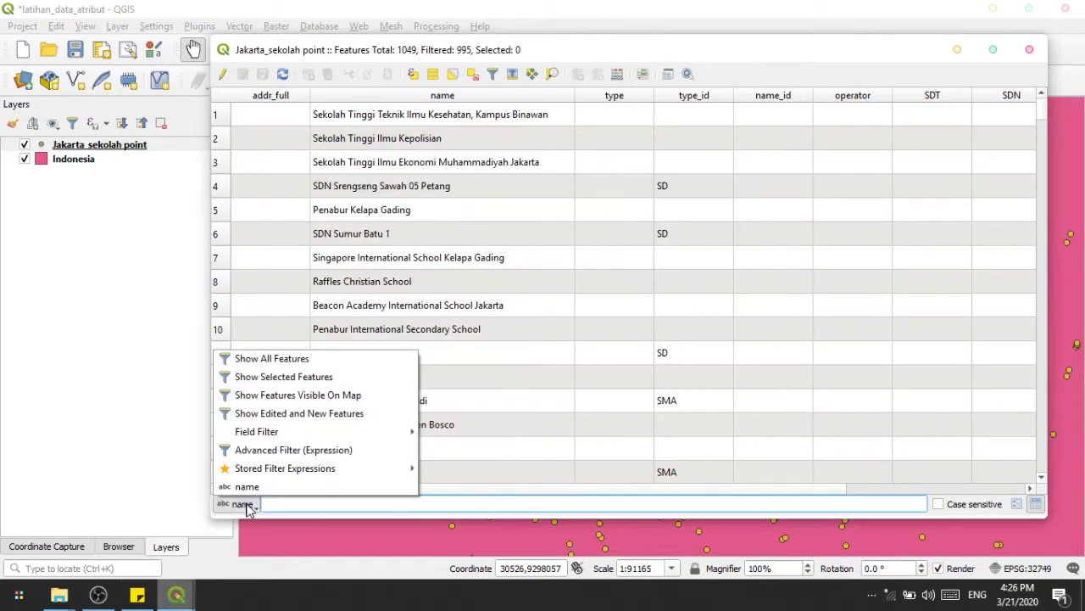
{"action": "left_click", "coordinate": [330, 450]}
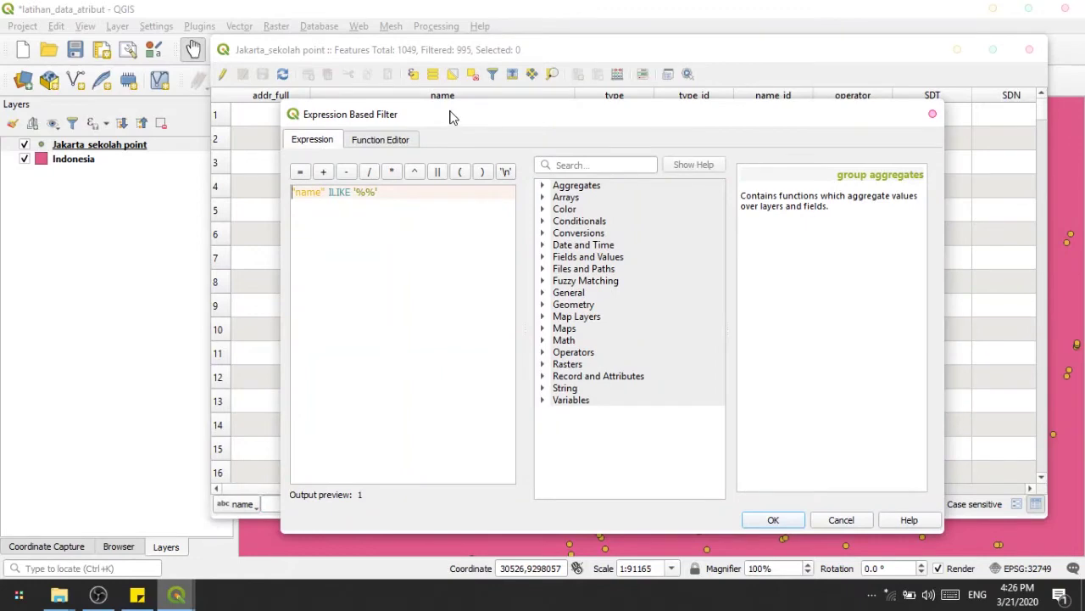
{"action": "left_click_drag", "start_coordinate": [450, 113], "coordinate": [487, 70]}
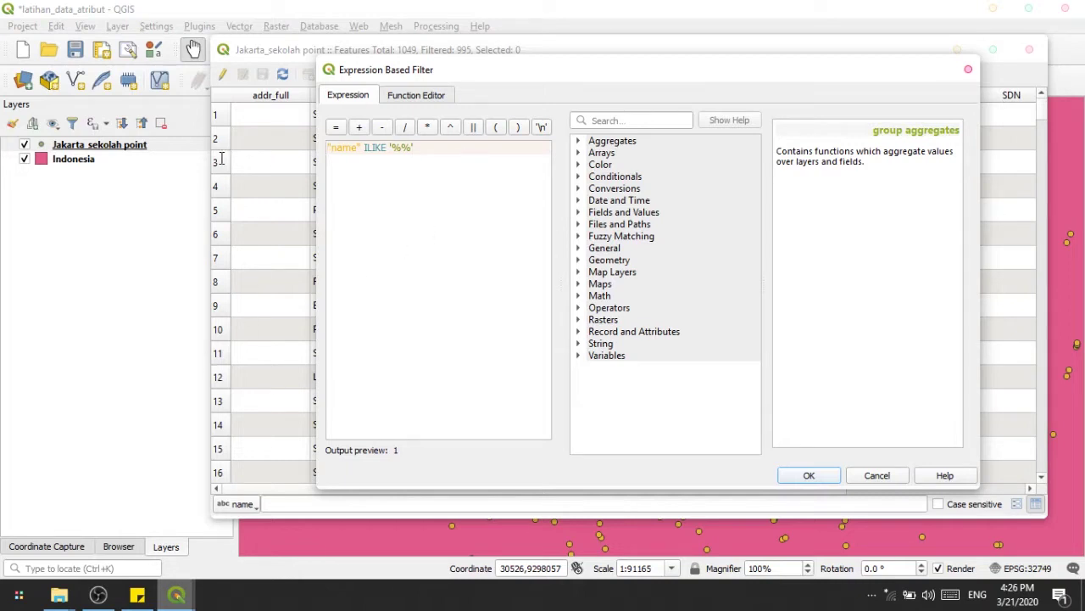
- Examine the expression functions offered under General, Geometry, Map Layers, Maps, Math, Operators and Rasters
{"action": "key", "text": "ctrl+a"}
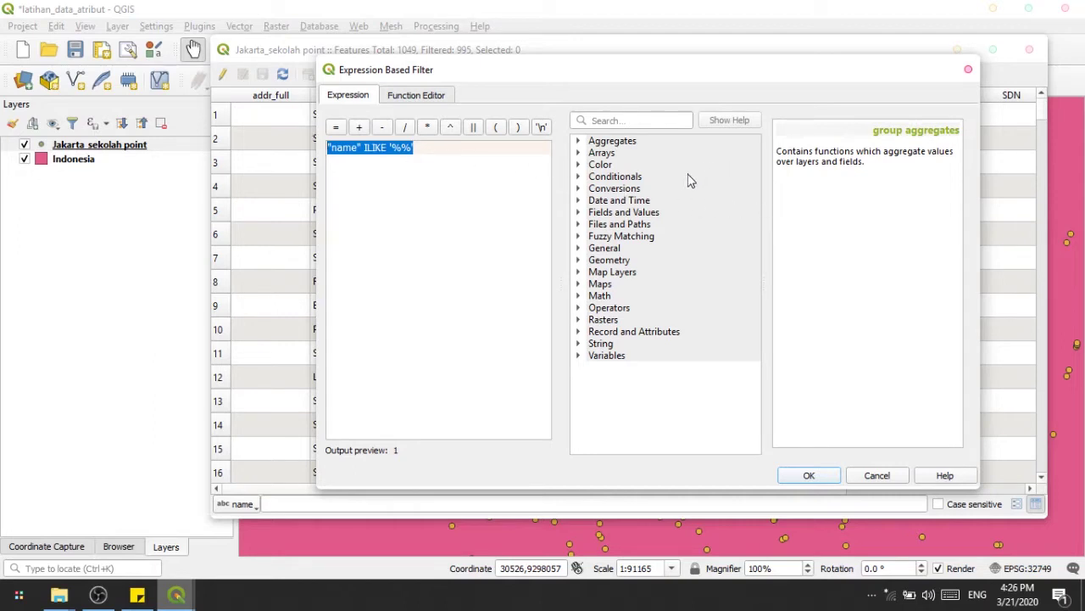
{"action": "left_click", "coordinate": [579, 248]}
{"action": "left_click", "coordinate": [581, 250]}
{"action": "left_click", "coordinate": [579, 260]}
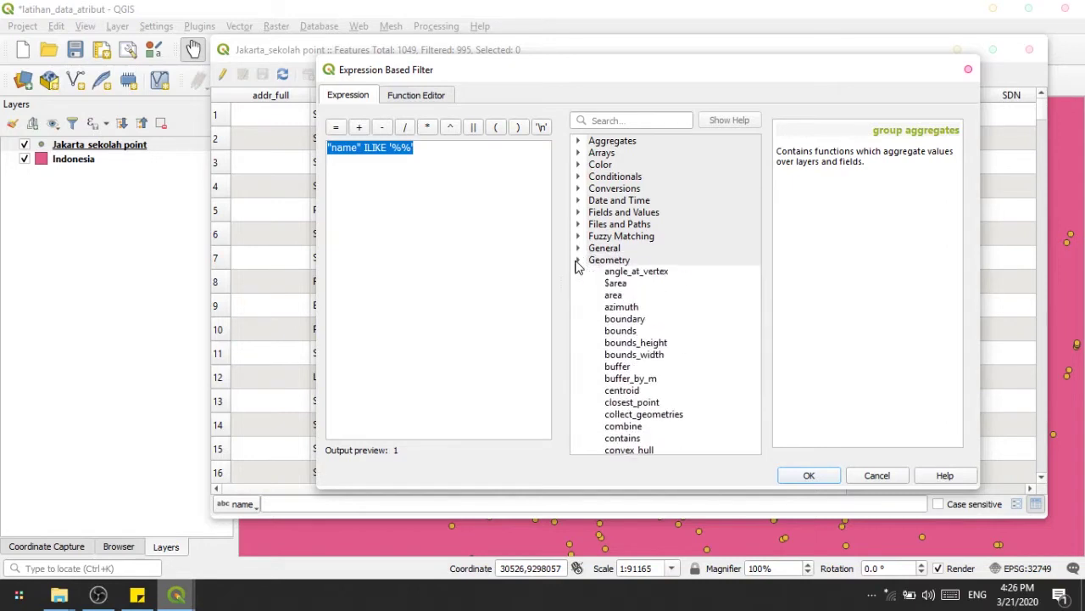
{"action": "left_click", "coordinate": [580, 263]}
{"action": "left_click", "coordinate": [579, 272]}
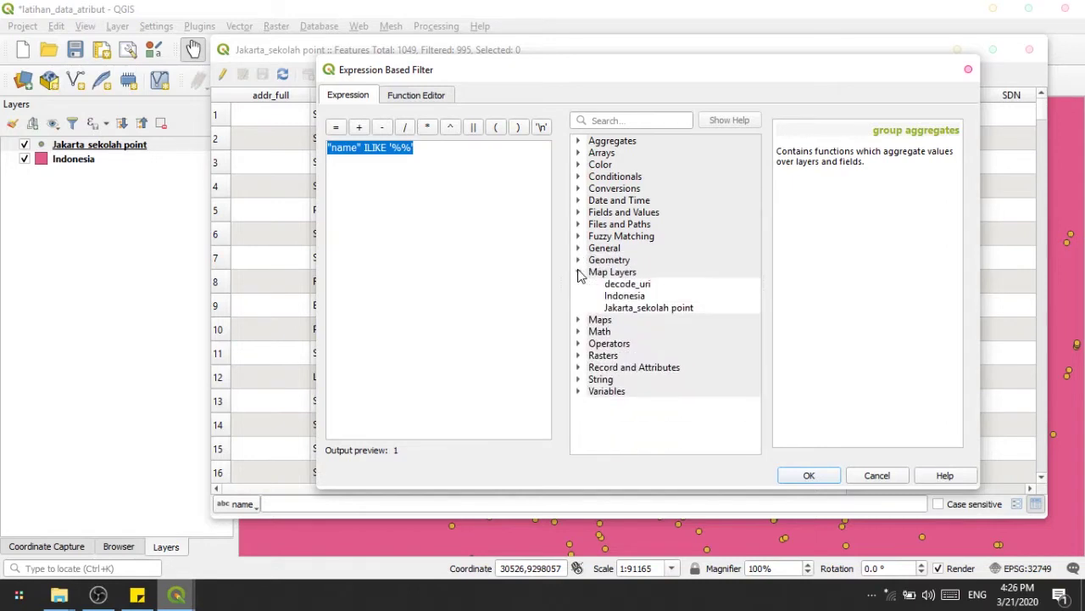
{"action": "left_click", "coordinate": [580, 273]}
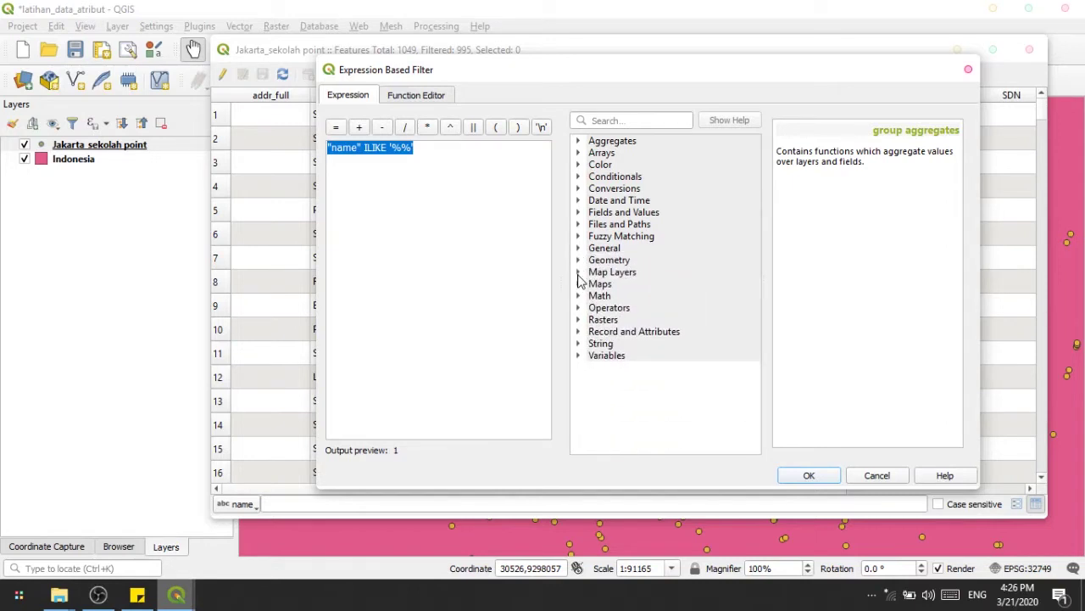
{"action": "left_click", "coordinate": [580, 285]}
{"action": "left_click", "coordinate": [580, 285]}
{"action": "left_click", "coordinate": [579, 296]}
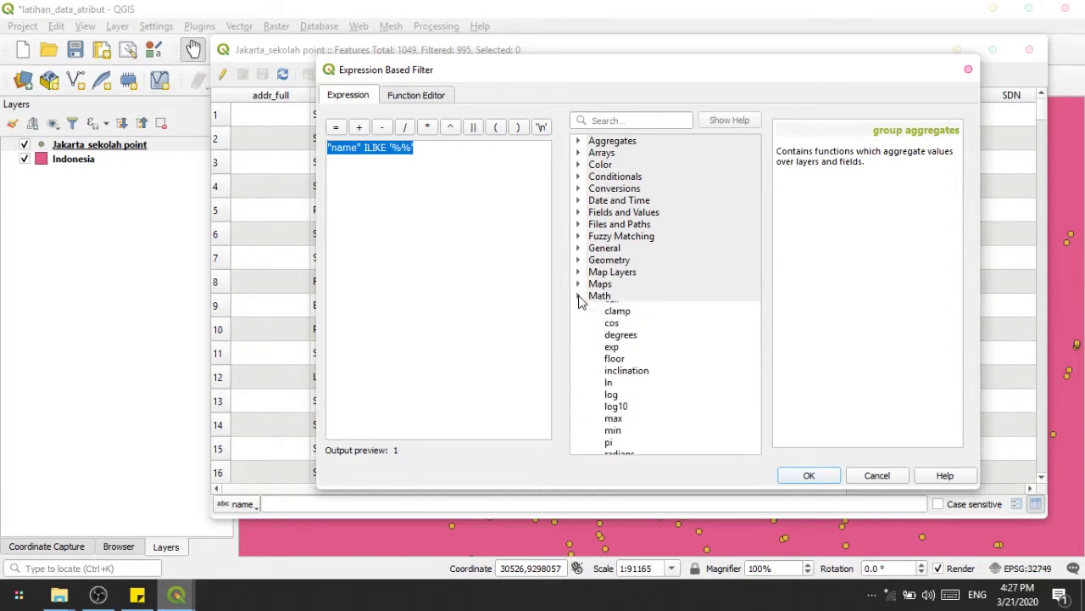
{"action": "left_click", "coordinate": [579, 296]}
{"action": "left_click", "coordinate": [579, 308]}
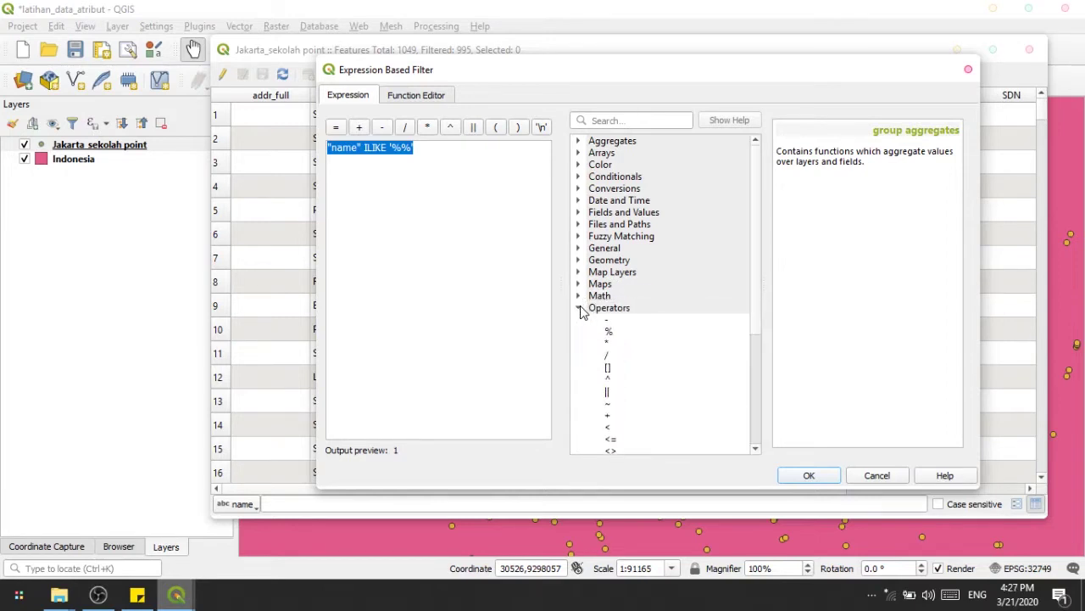
{"action": "left_click", "coordinate": [579, 307]}
{"action": "left_click", "coordinate": [579, 320]}
{"action": "left_click", "coordinate": [579, 308]}
{"action": "scroll", "coordinate": [628, 337], "scroll_direction": "down", "scroll_amount": 4}
- Replace the name field in the filter expression with the SDN field and reposition the expression dialog over the attribute table
{"action": "left_click", "coordinate": [477, 163]}
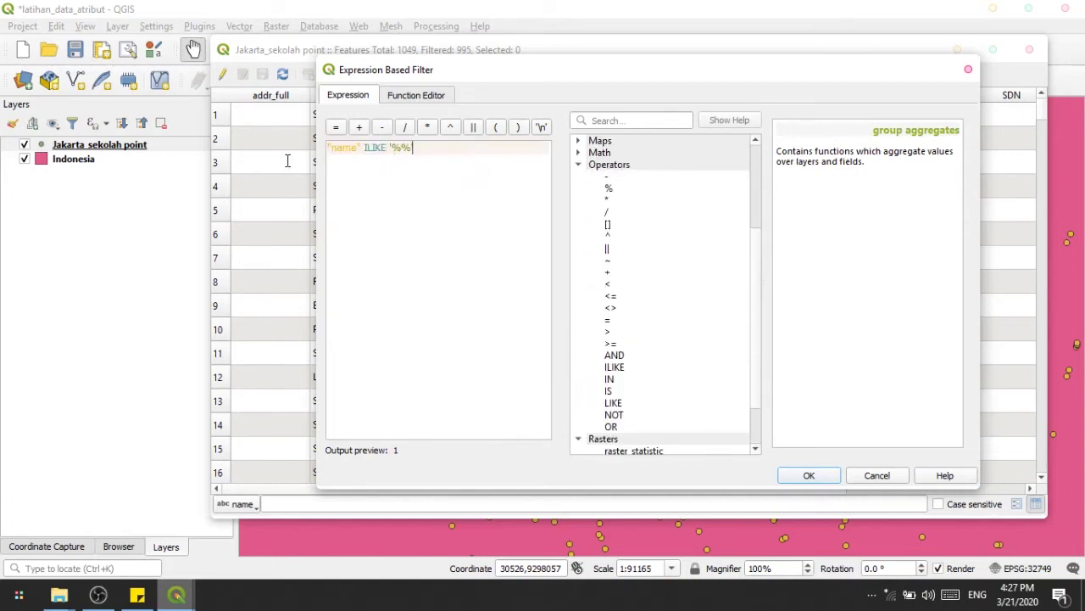
{"action": "double_click", "coordinate": [348, 149]}
{"action": "left_click_drag", "start_coordinate": [496, 78], "coordinate": [564, 137]}
{"action": "key", "text": "BackSpace"}
{"action": "type", "text": "SDN"}
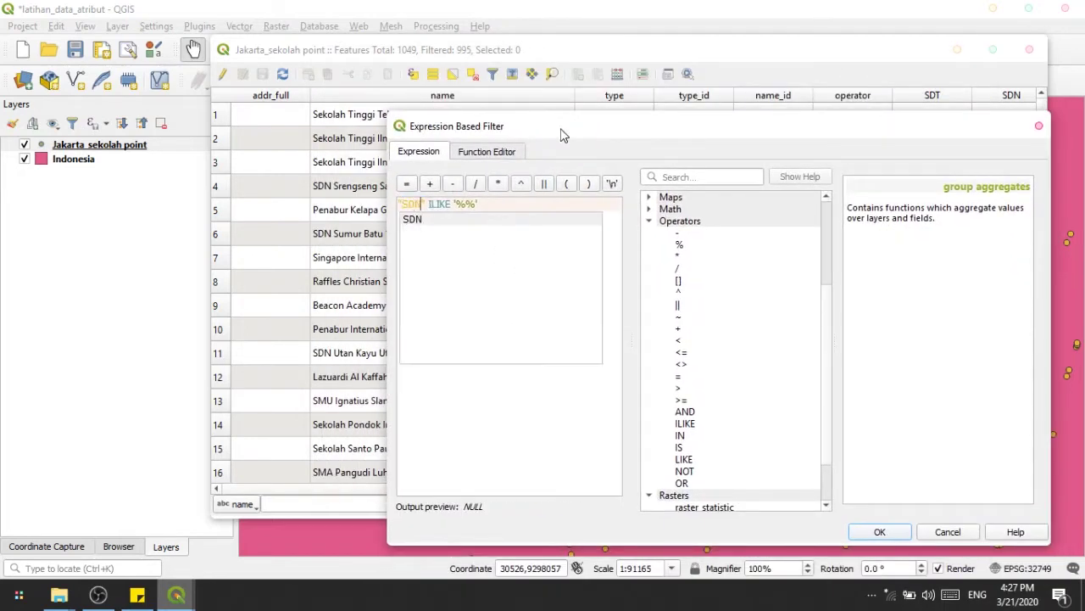
{"action": "key", "text": "Escape"}
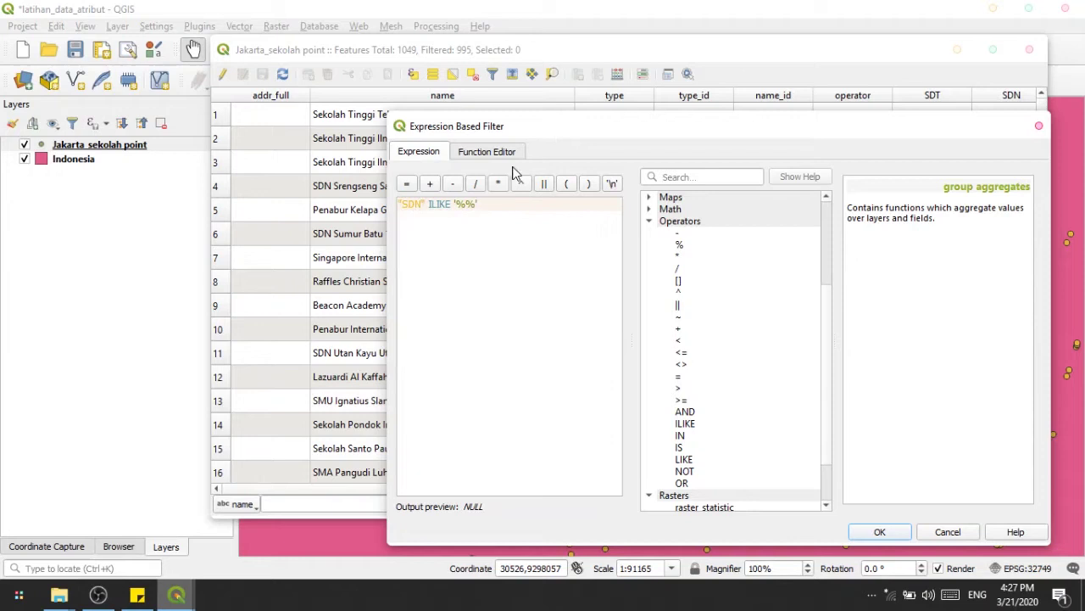
{"action": "left_click", "coordinate": [429, 205]}
{"action": "key", "text": "Delete"}
{"action": "type", "text": "I"}
{"action": "left_click_drag", "start_coordinate": [510, 127], "coordinate": [461, 116]}
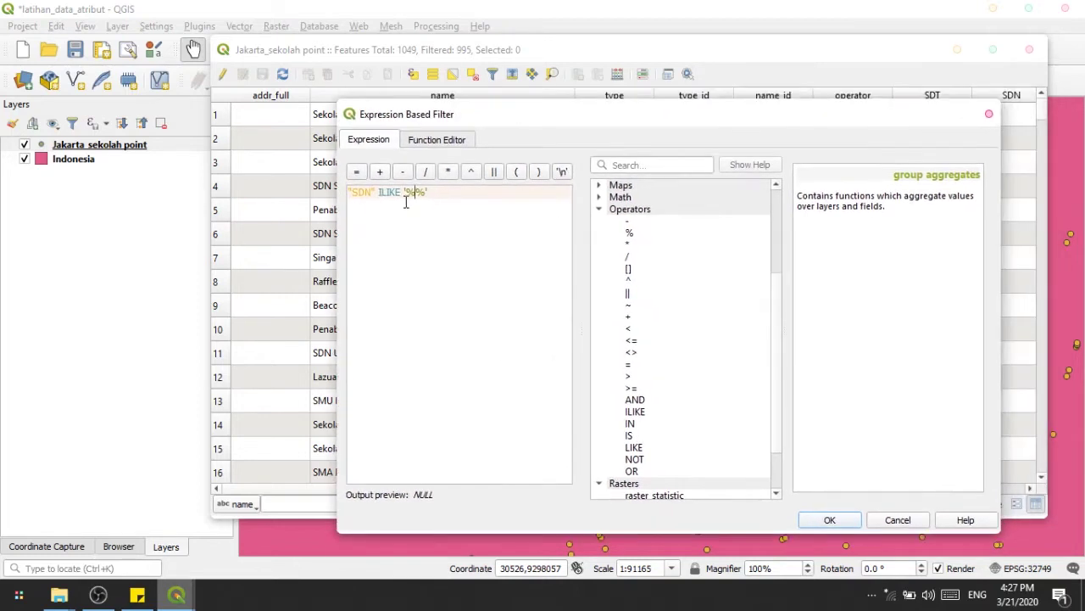
- Change the filter expression to "SDN" = 'SDN' and apply it to the attribute table
{"action": "left_click_drag", "start_coordinate": [406, 196], "coordinate": [379, 196]}
{"action": "key", "text": "BackSpace"}
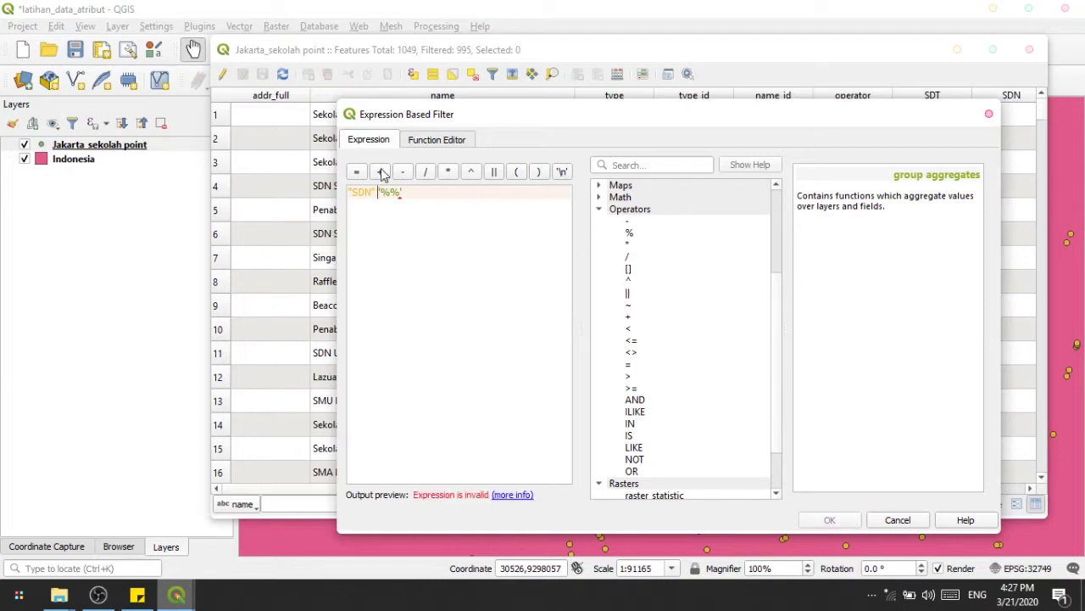
{"action": "left_click", "coordinate": [357, 171]}
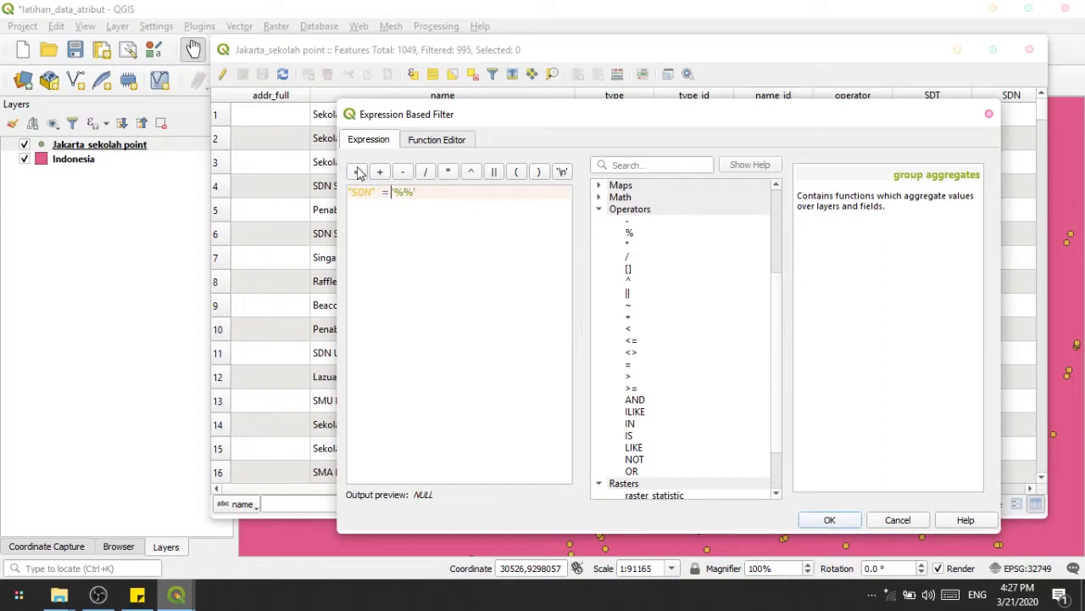
{"action": "double_click", "coordinate": [413, 193]}
{"action": "type", "text": "'SDN"}
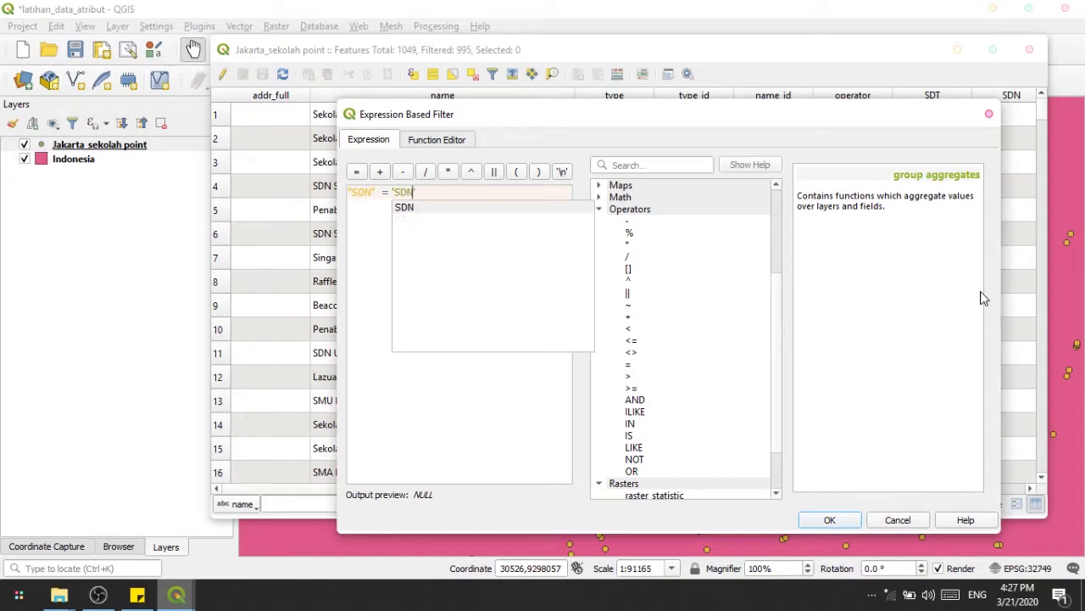
{"action": "key", "text": "Escape"}
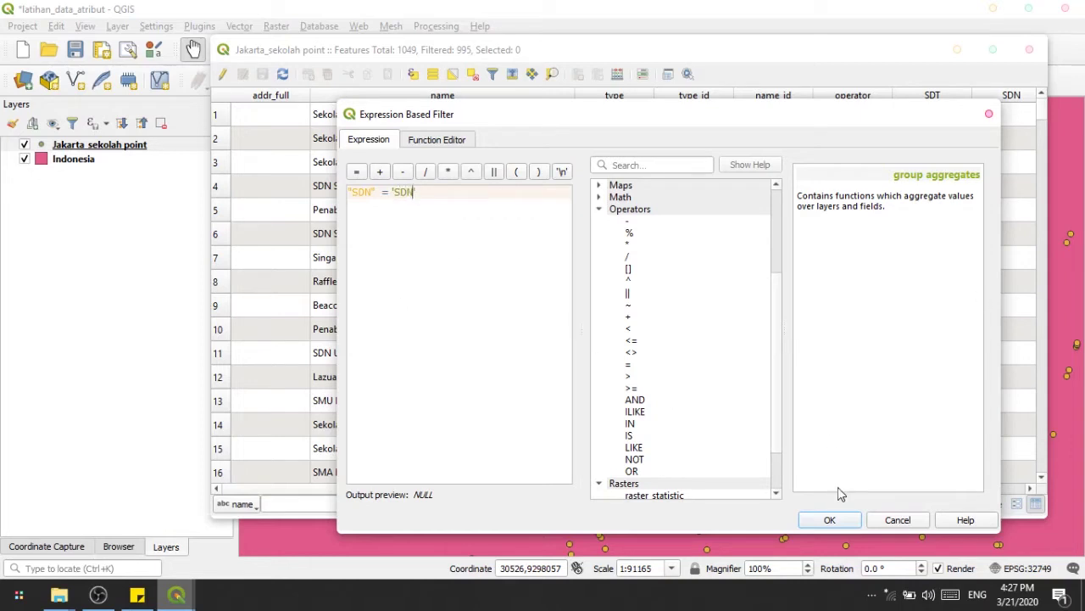
{"action": "scroll", "coordinate": [676, 254], "scroll_direction": "down", "scroll_amount": 2}
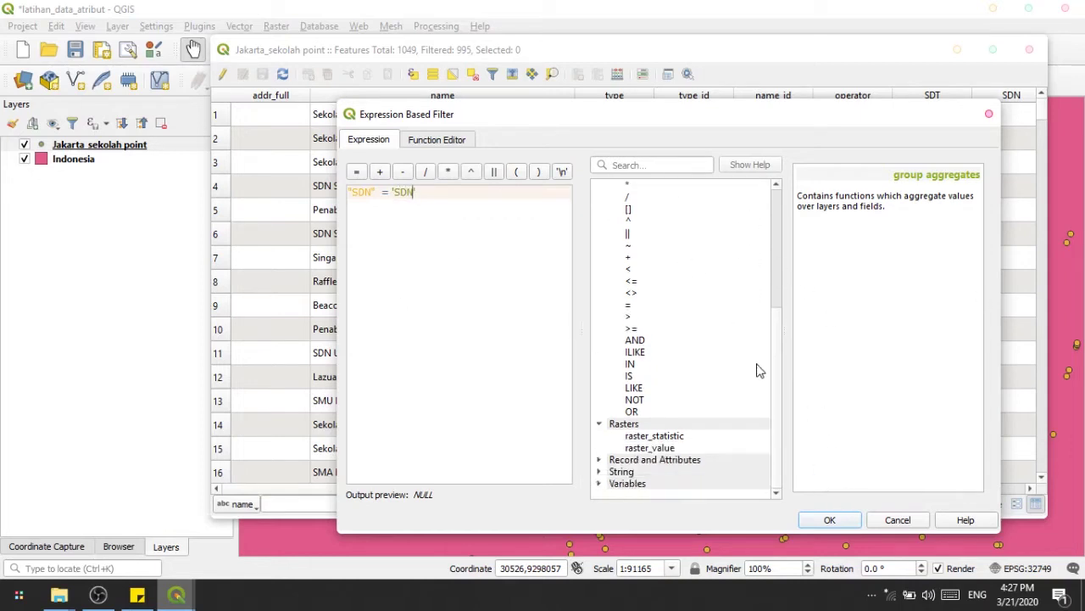
{"action": "left_click", "coordinate": [832, 519]}
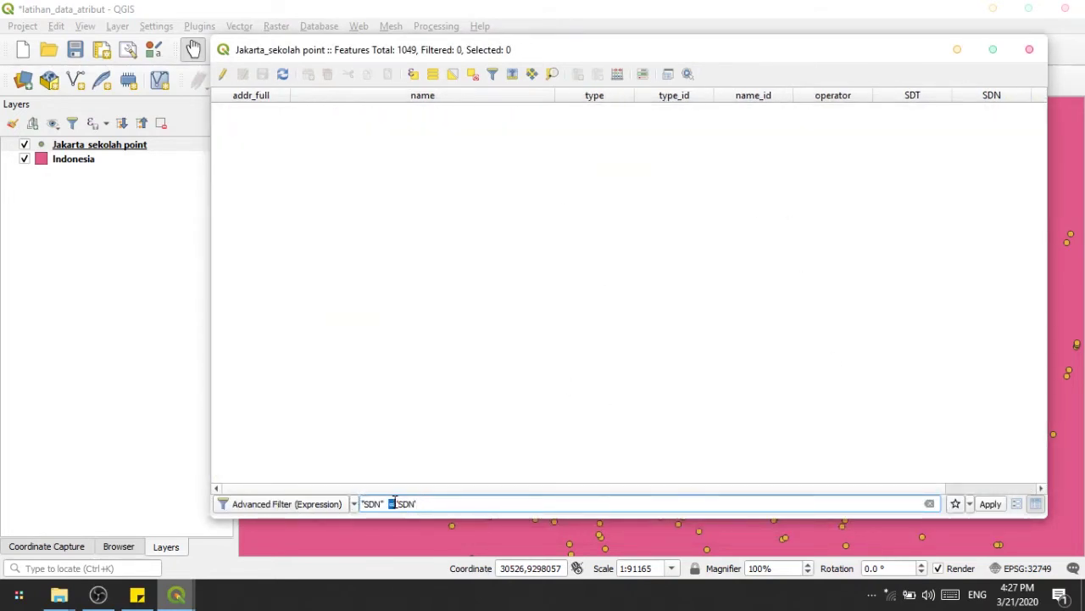
- Change the table's advanced filter to "SDN" ILIKE '%SDN%' and apply it
{"action": "type", "text": "ILIKE '%SDN%"}
{"action": "left_click", "coordinate": [989, 504]}
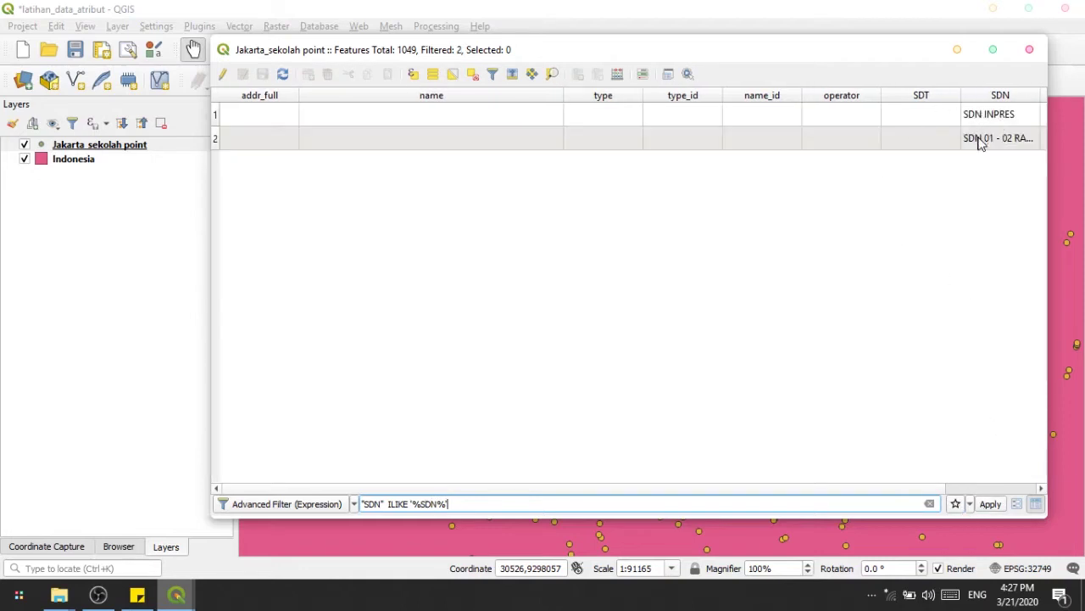
- Reopen the expression dialog for the advanced filter and examine the functions in the Aggregates and Arrays groups
{"action": "left_click", "coordinate": [311, 506]}
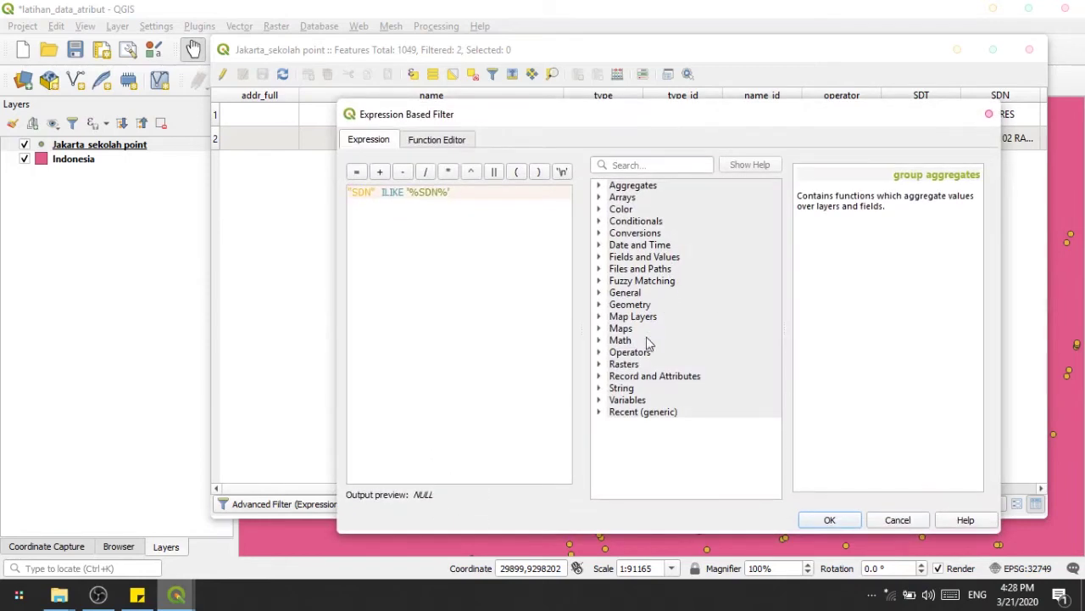
{"action": "left_click", "coordinate": [599, 185]}
{"action": "left_click", "coordinate": [599, 184]}
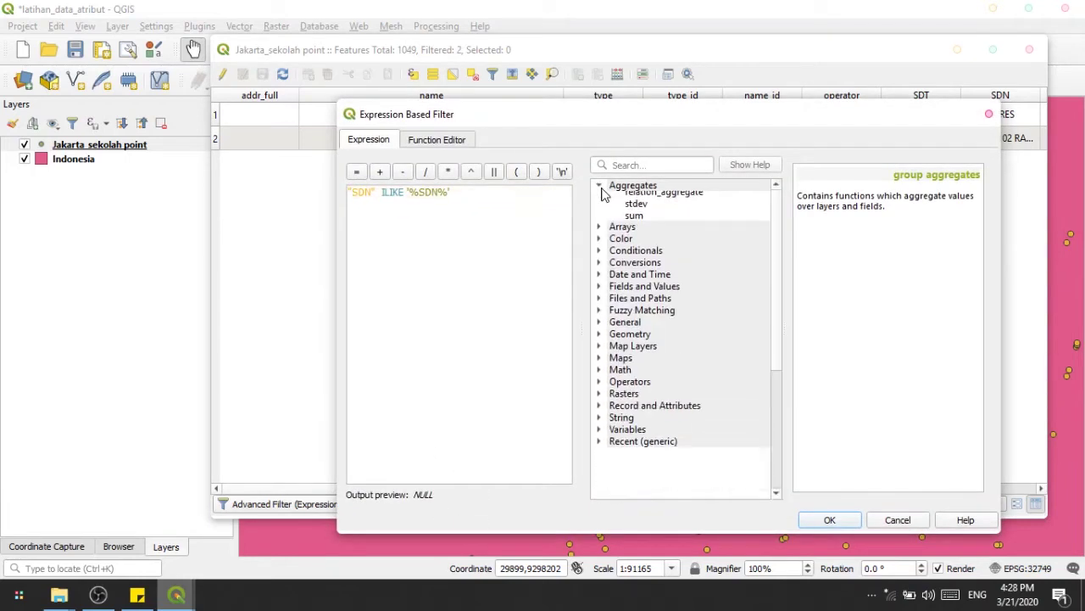
{"action": "left_click", "coordinate": [598, 196]}
{"action": "left_click", "coordinate": [599, 184]}
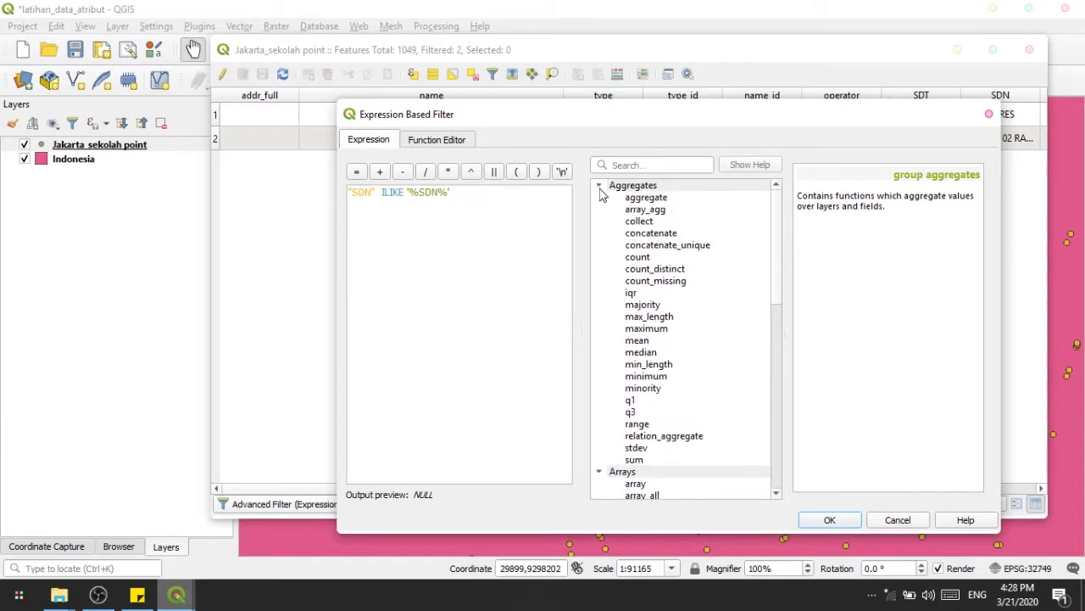
{"action": "left_click", "coordinate": [599, 185]}
{"action": "left_click", "coordinate": [599, 197]}
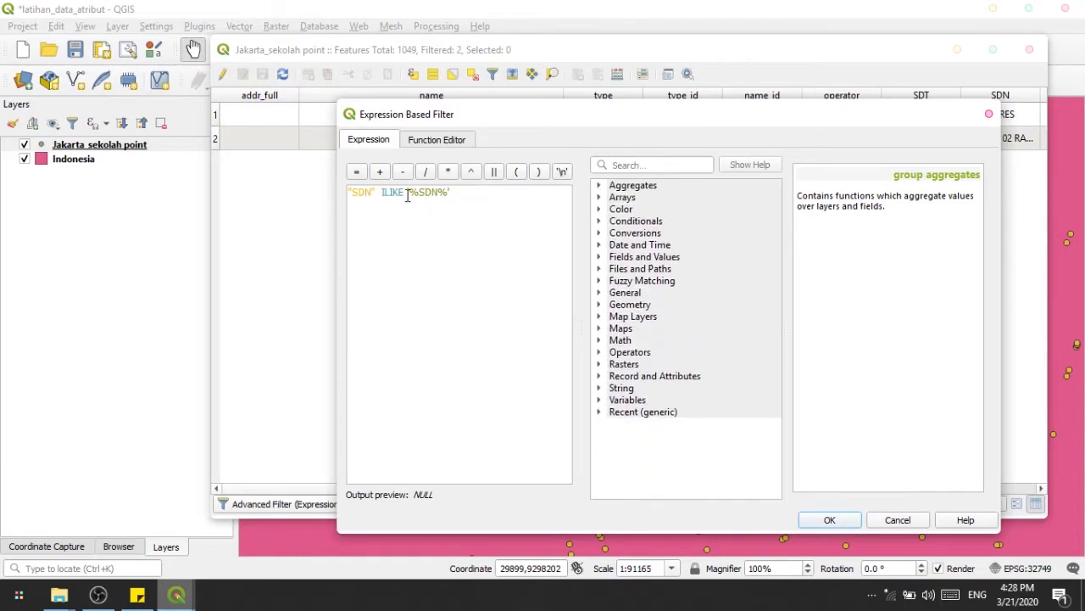
- Add a second line to the filter expression with the condition "type_id" = 'SMA'
{"action": "left_click", "coordinate": [471, 196]}
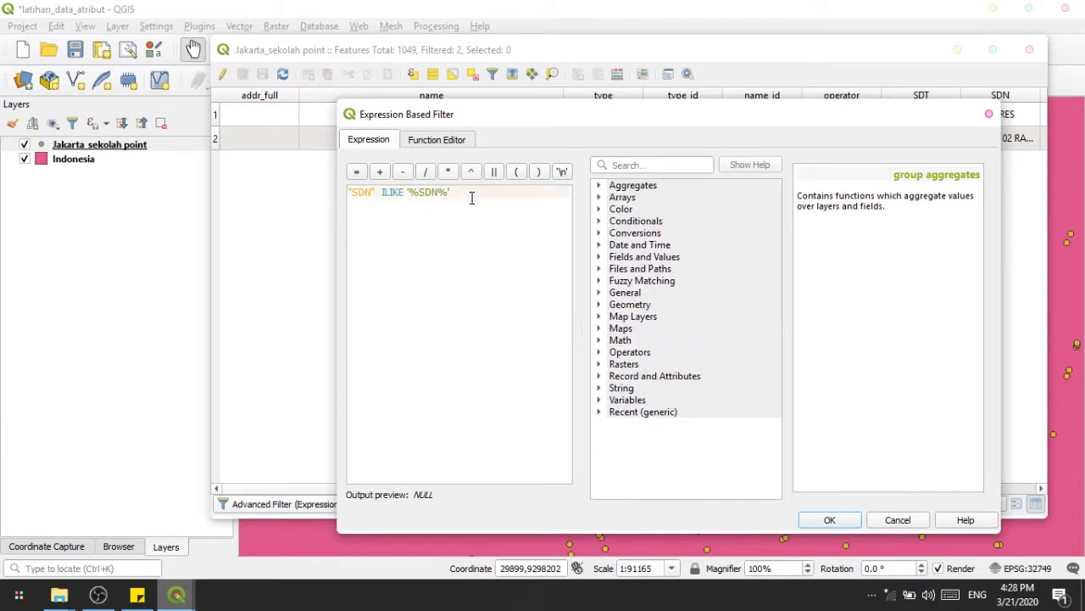
{"action": "left_click", "coordinate": [465, 139]}
{"action": "left_click", "coordinate": [374, 143]}
{"action": "key", "text": "Return"}
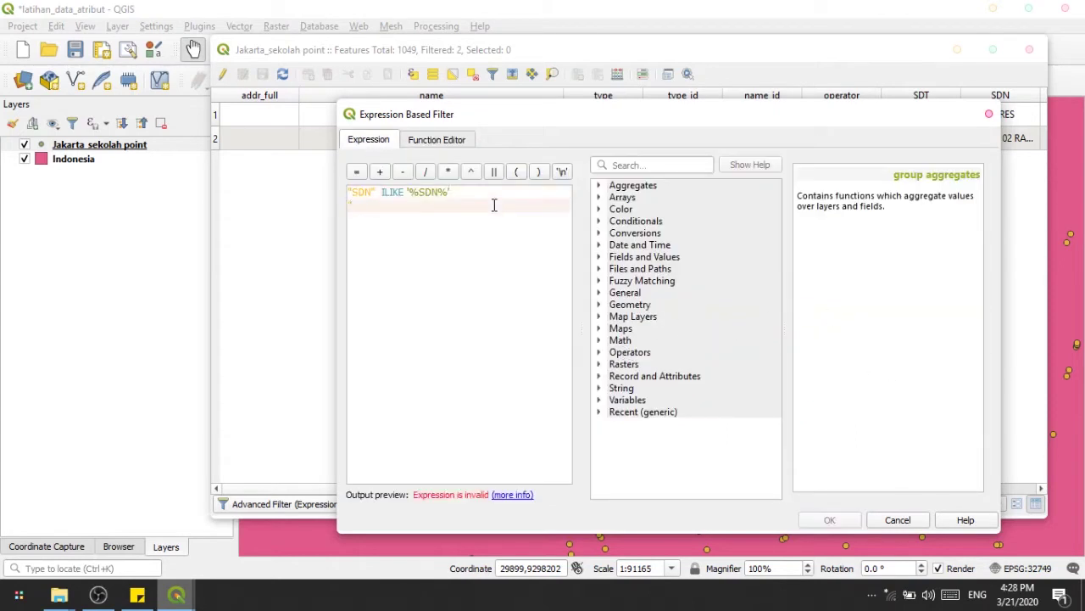
{"action": "type", "text": "\"type"}
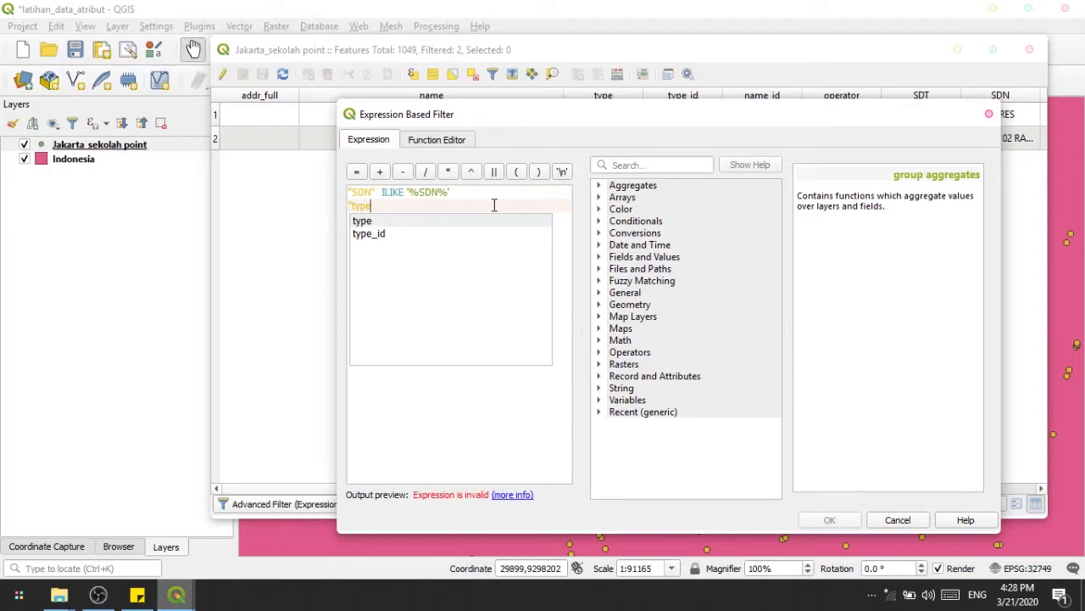
{"action": "type", "text": "_id"}
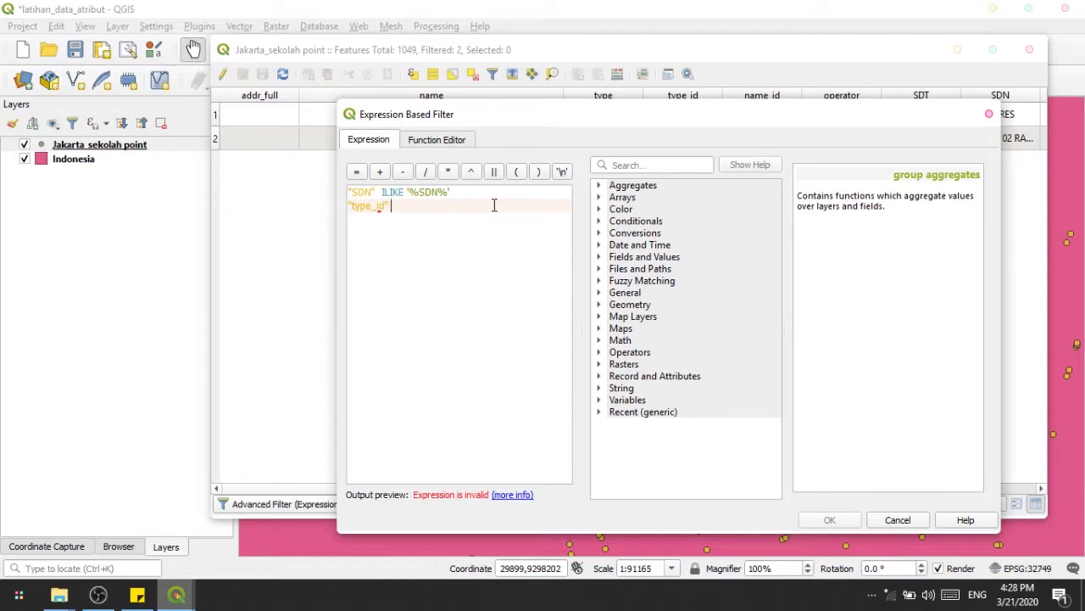
{"action": "type", "text": "\" IL"}
{"action": "type", "text": "'SMA"}
- Try to separate the two filter conditions with semicolons and with a newline character, removing each attempt
{"action": "left_click", "coordinate": [462, 198]}
{"action": "key", "text": "Down"}
{"action": "key", "text": "Up"}
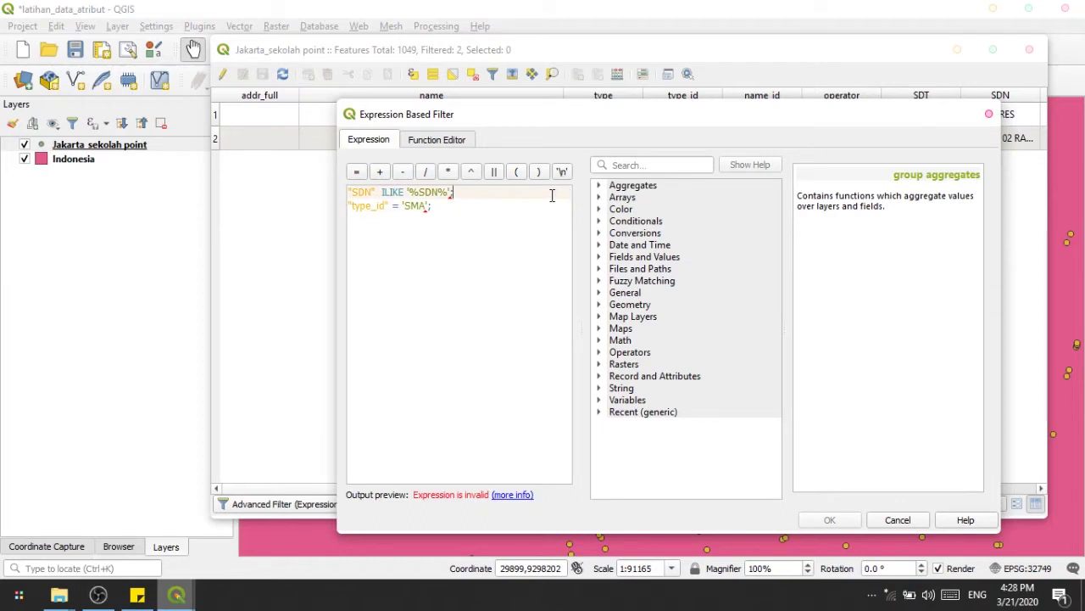
{"action": "key", "text": "BackSpace"}
{"action": "left_click", "coordinate": [484, 205]}
{"action": "left_click", "coordinate": [484, 192]}
{"action": "left_click", "coordinate": [484, 206]}
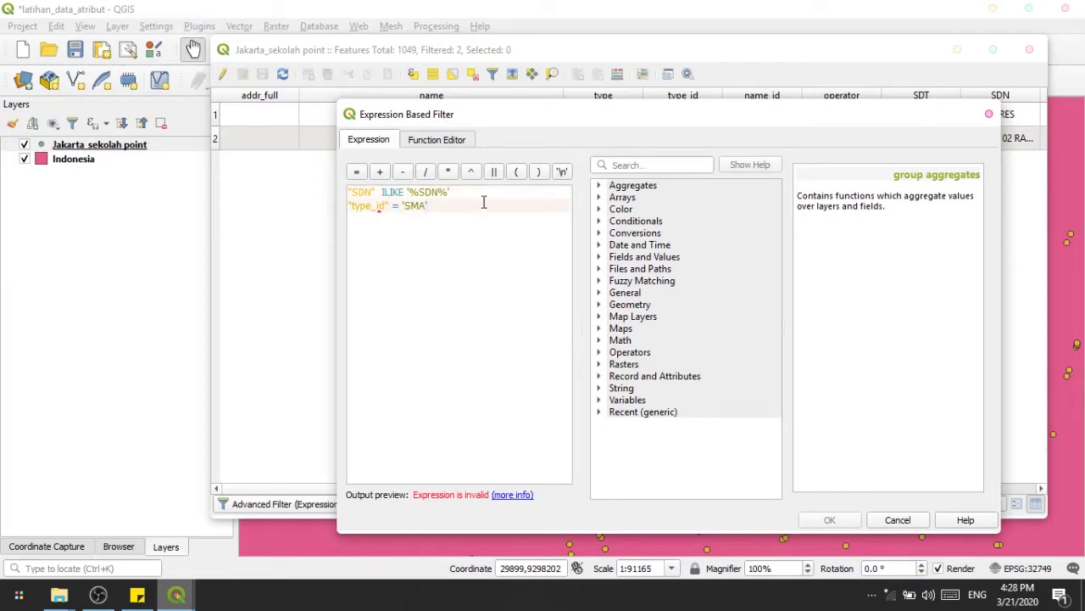
{"action": "left_click", "coordinate": [484, 192]}
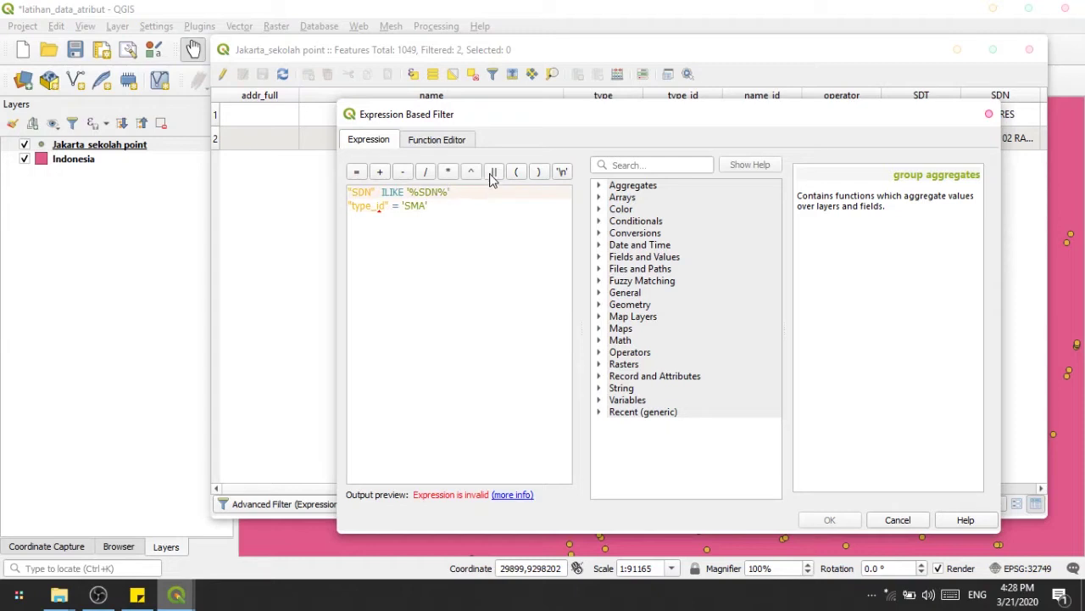
{"action": "left_click", "coordinate": [562, 171]}
{"action": "key", "text": "ctrl+z"}
- Delete the SDN condition, apply only "type_id" = 'SMA' as the filter, and check the listed school records
{"action": "left_click_drag", "start_coordinate": [463, 191], "coordinate": [318, 202]}
{"action": "key", "text": "Delete"}
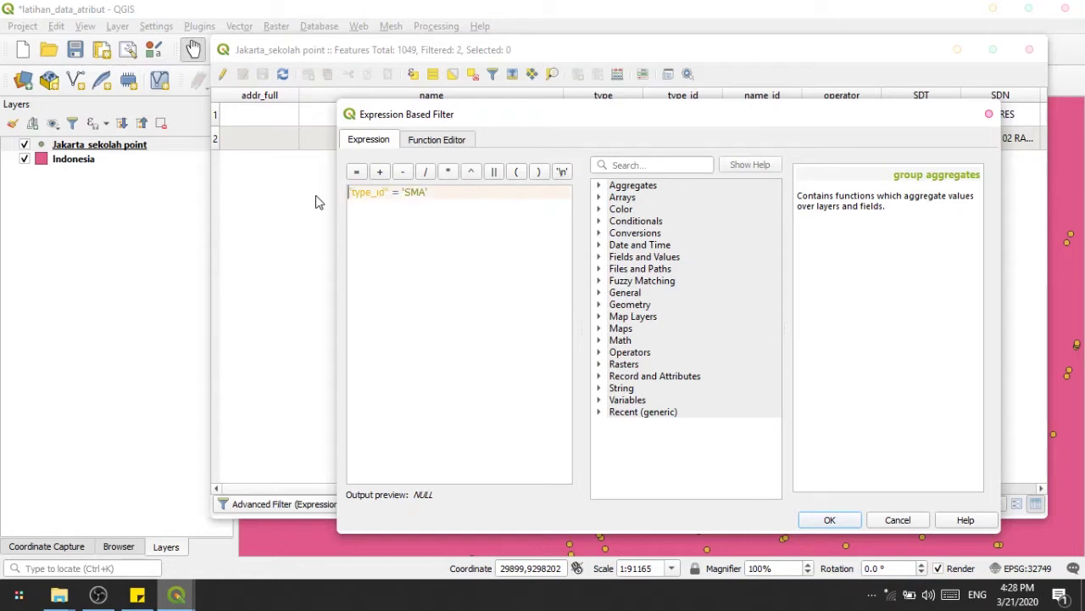
{"action": "key", "text": "Delete"}
{"action": "left_click", "coordinate": [841, 520]}
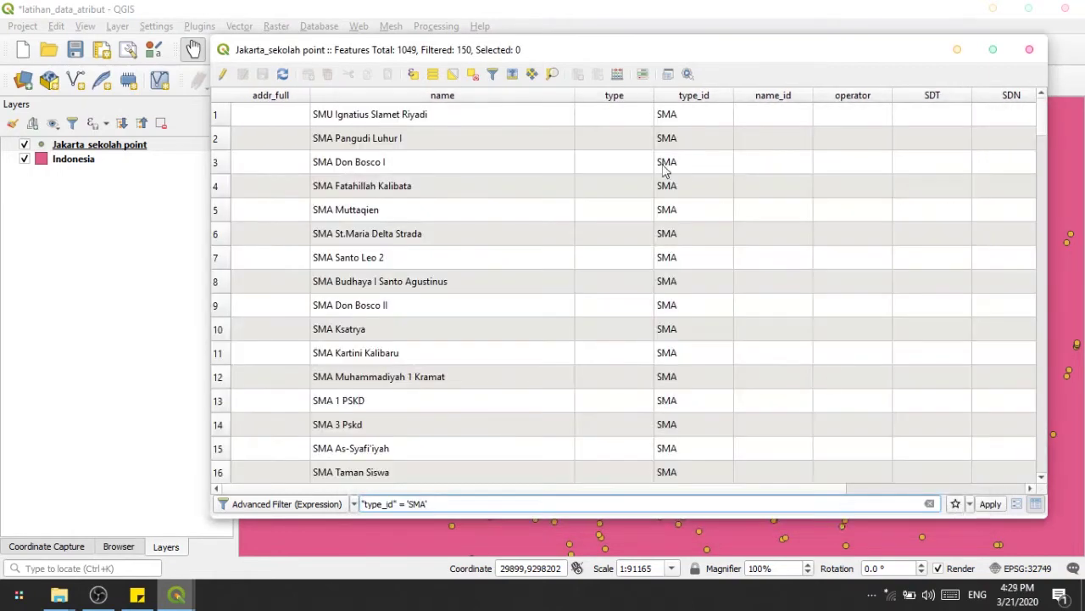
{"action": "scroll", "coordinate": [608, 237], "scroll_direction": "down", "scroll_amount": 7}
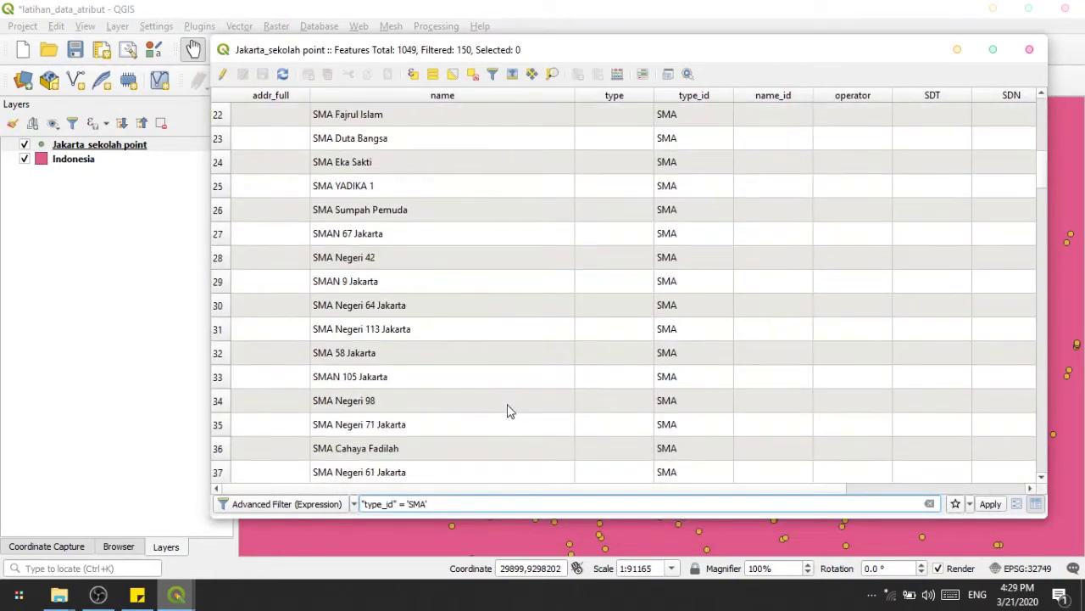
{"action": "scroll", "coordinate": [507, 410], "scroll_direction": "down", "scroll_amount": 20}
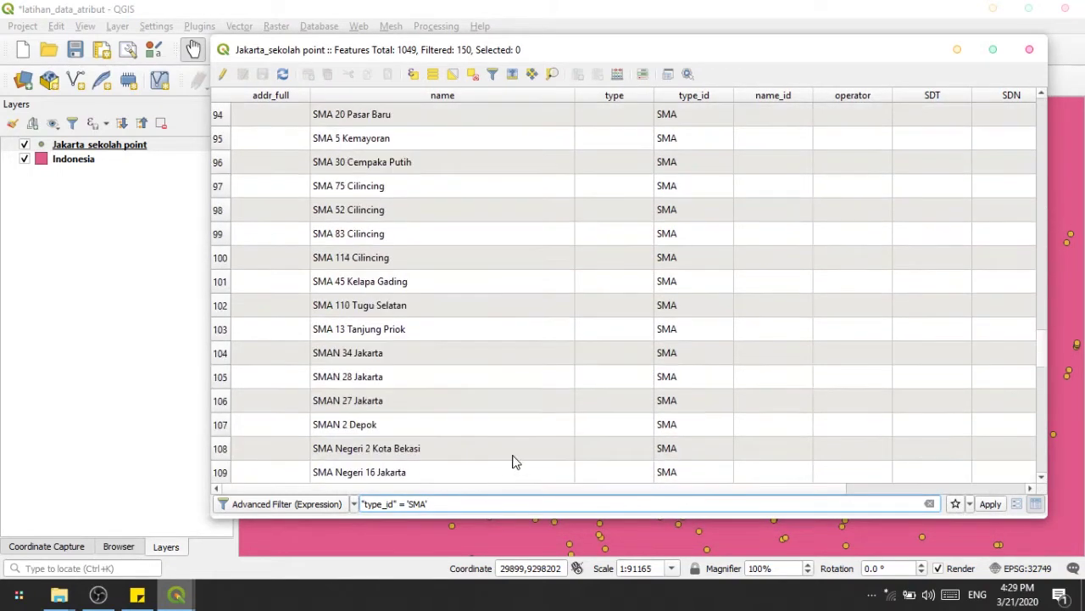
{"action": "scroll", "coordinate": [513, 462], "scroll_direction": "down", "scroll_amount": 14}
{"action": "scroll", "coordinate": [424, 467], "scroll_direction": "up", "scroll_amount": 3}
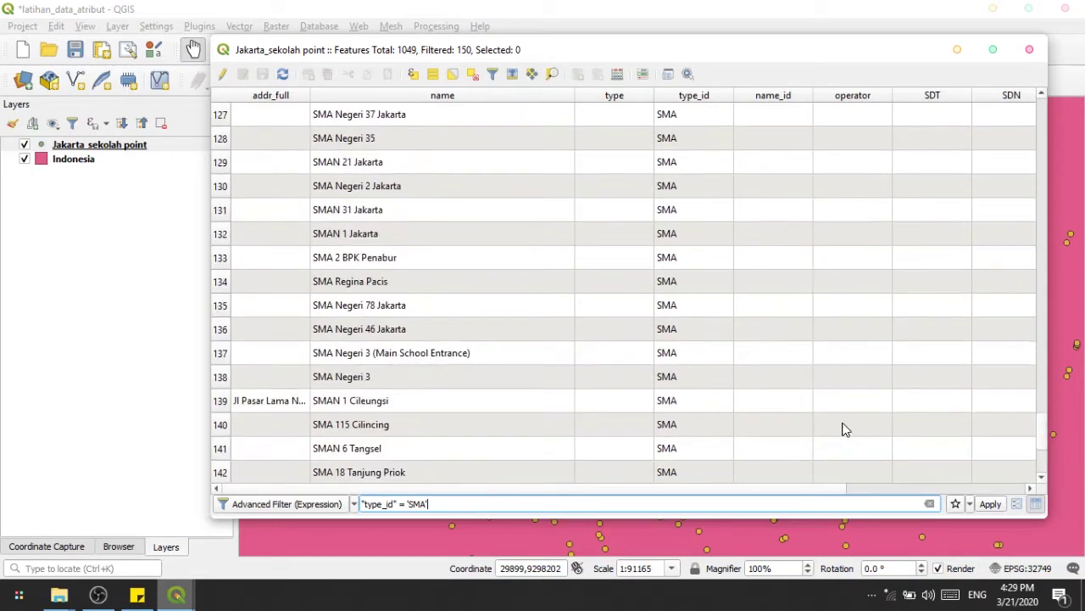
{"action": "scroll", "coordinate": [814, 432], "scroll_direction": "up", "scroll_amount": 20}
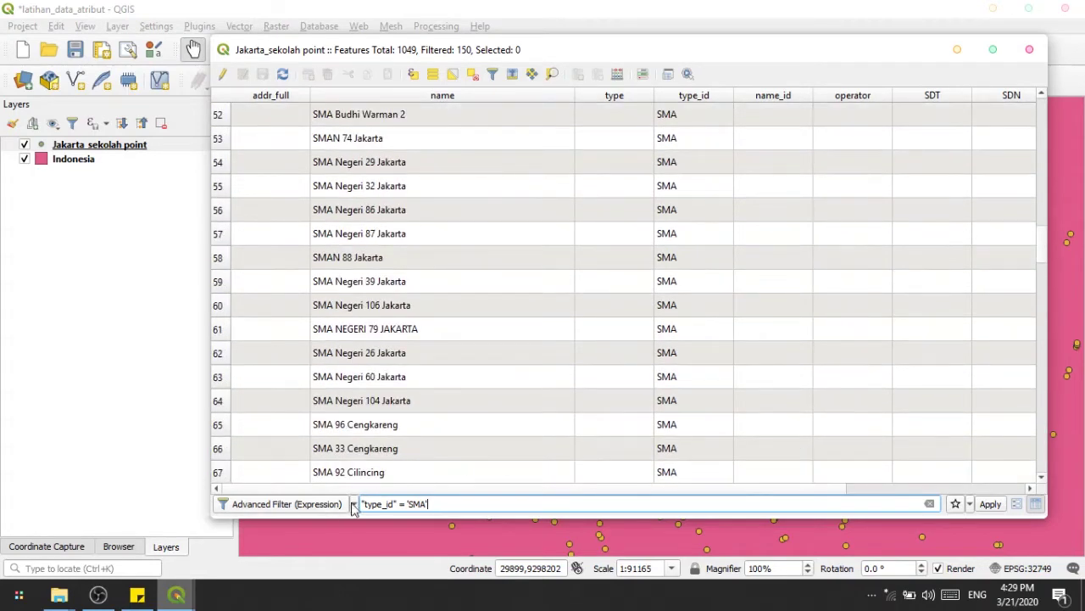
- Switch to the note, review the topic on searching and selecting data with select feature using an expression, and return to the attribute table
{"action": "left_click", "coordinate": [137, 594]}
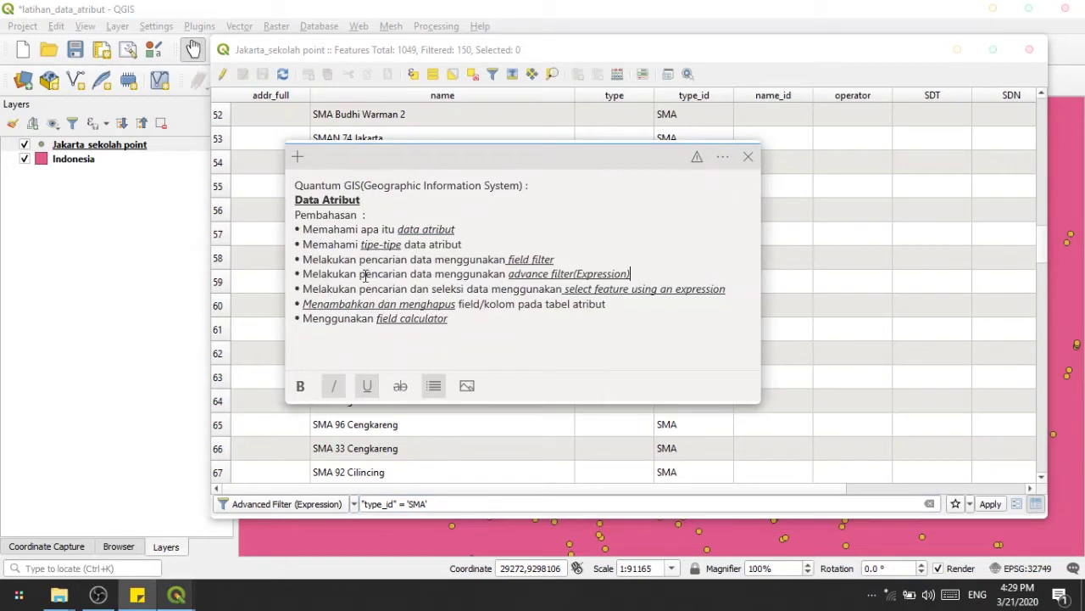
{"action": "left_click_drag", "start_coordinate": [366, 260], "coordinate": [490, 263]}
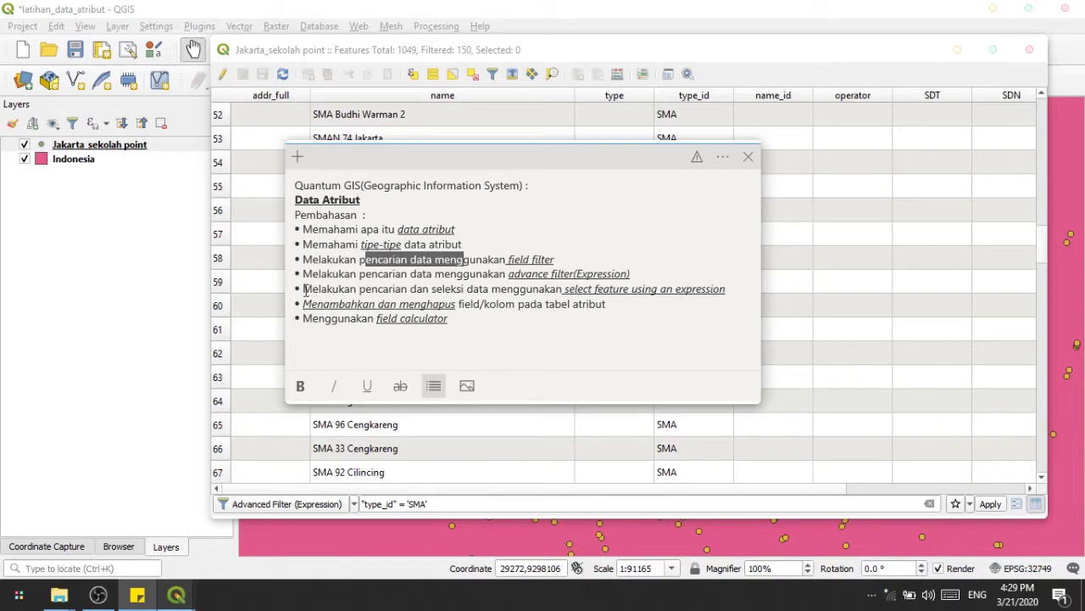
{"action": "triple_click", "coordinate": [359, 289]}
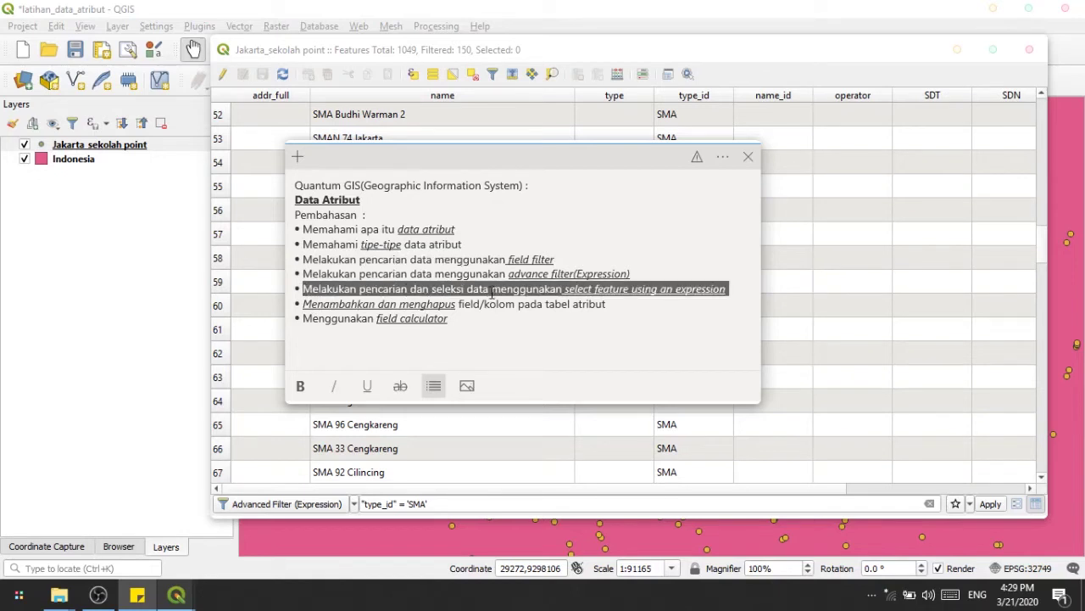
{"action": "left_click", "coordinate": [668, 290]}
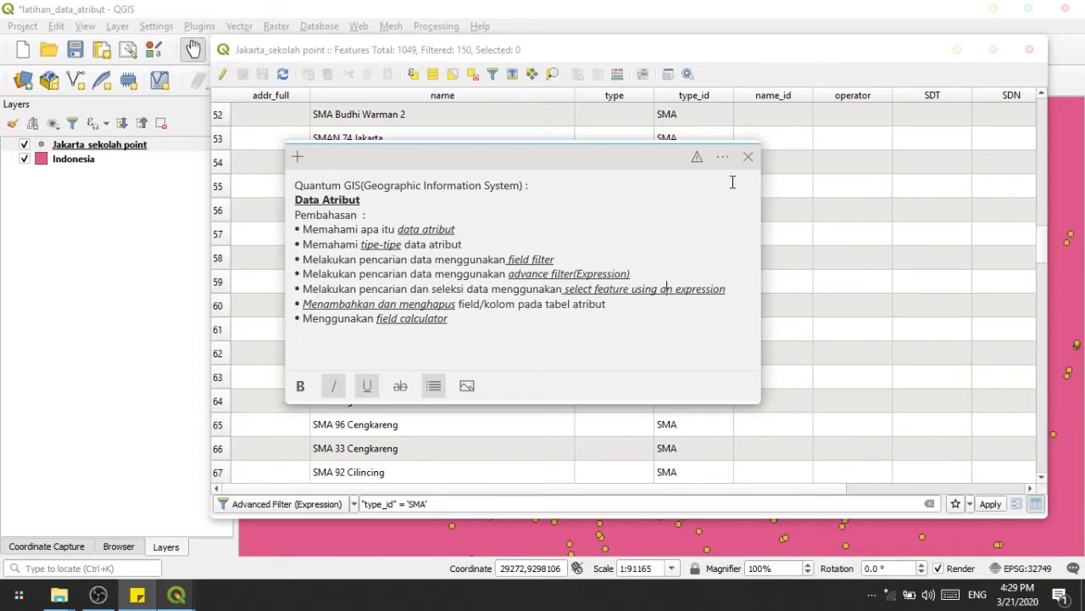
{"action": "left_click", "coordinate": [685, 57]}
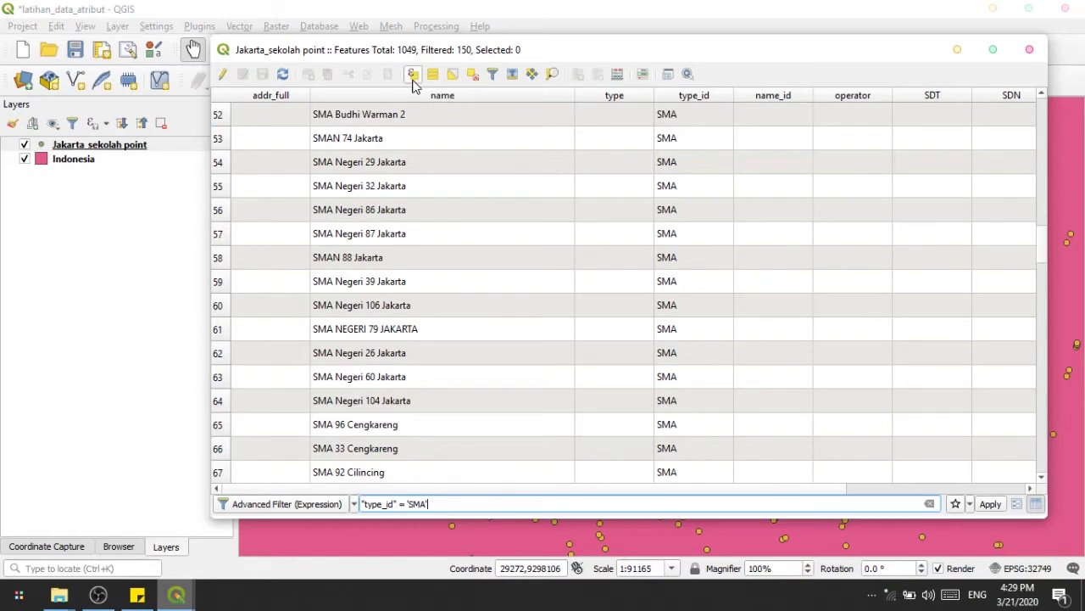
- Clear the expression from the advanced filter and apply it to list all school features again
{"action": "left_click_drag", "start_coordinate": [494, 501], "coordinate": [324, 500]}
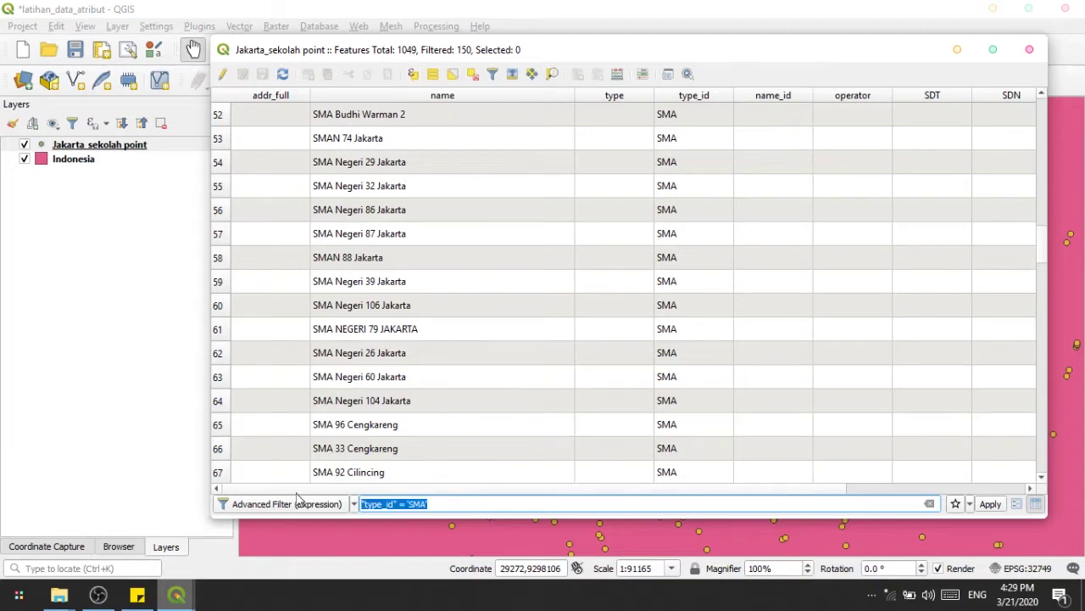
{"action": "key", "text": "BackSpace"}
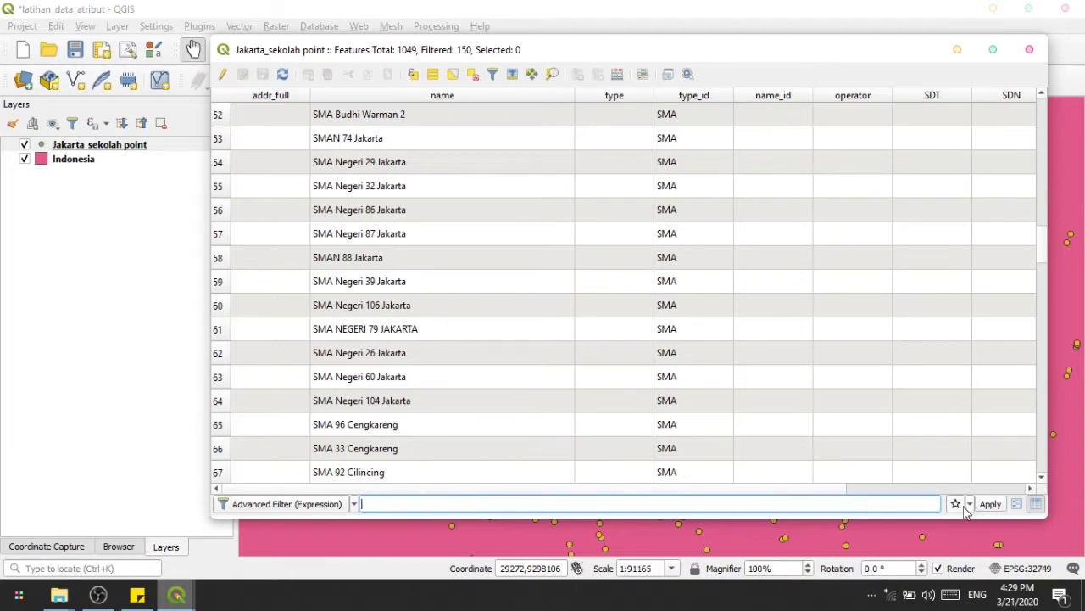
{"action": "left_click", "coordinate": [991, 503]}
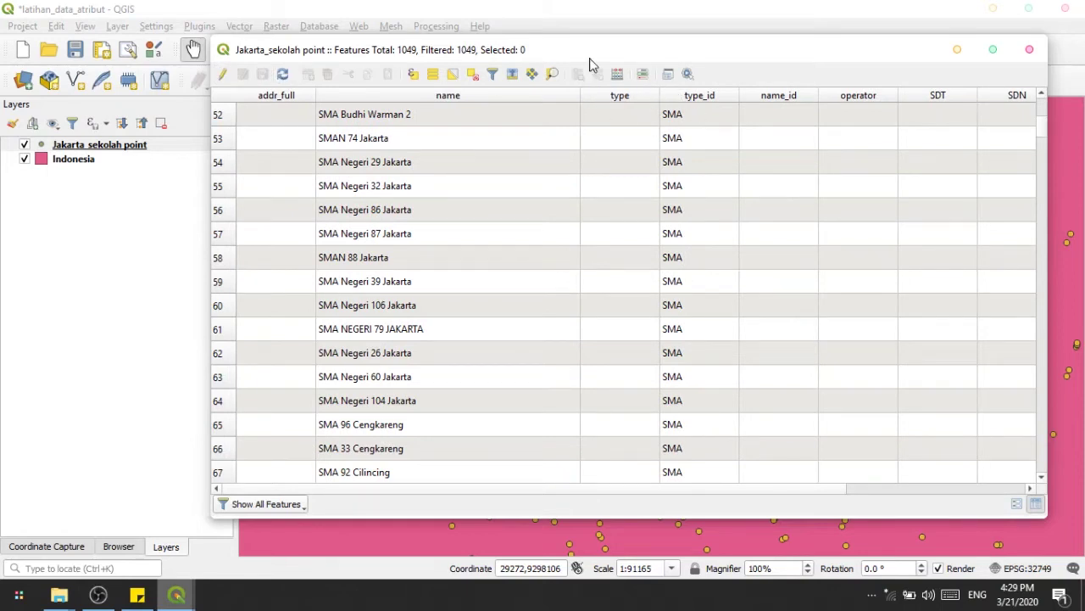
- Open Select by Expression for the Jakarta_sekolah point layer, view the map and attribute table windows, and return to the expression dialog
{"action": "left_click", "coordinate": [414, 74]}
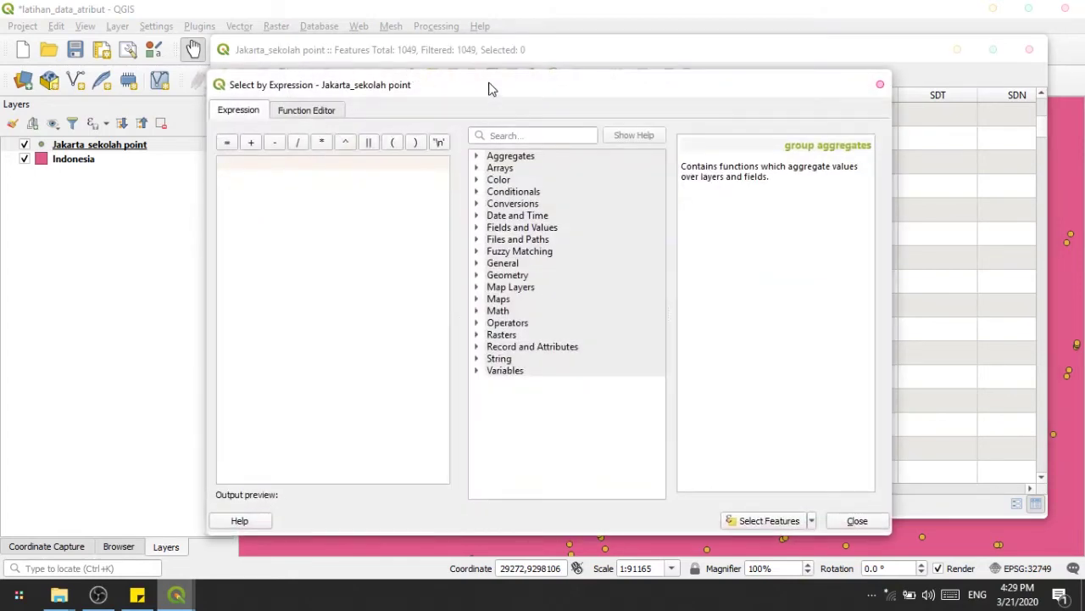
{"action": "left_click_drag", "start_coordinate": [492, 88], "coordinate": [529, 68]}
{"action": "mouse_move", "coordinate": [177, 594]}
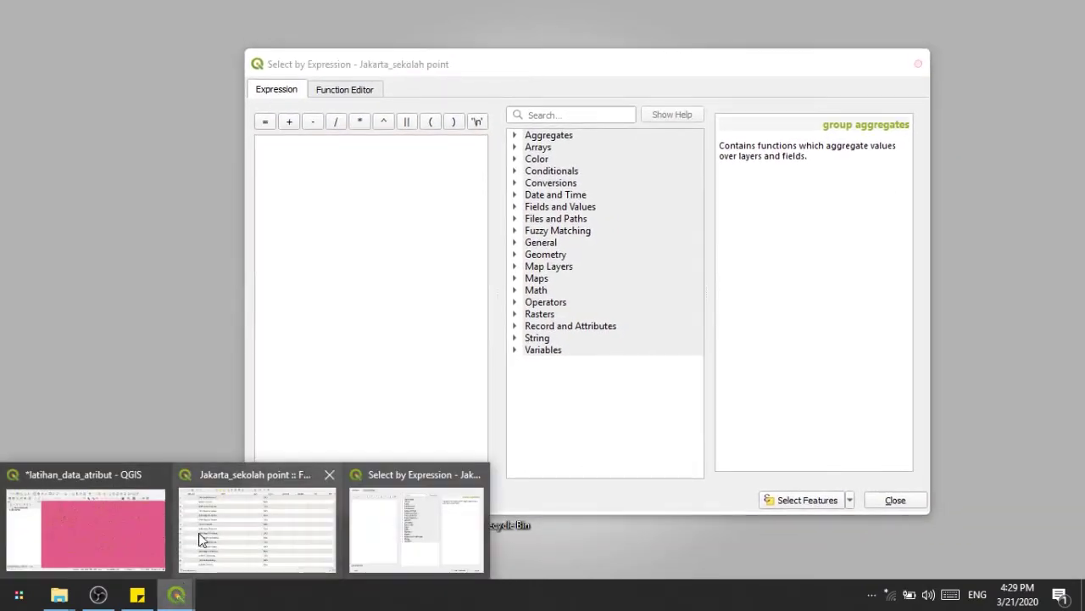
{"action": "left_click", "coordinate": [161, 522]}
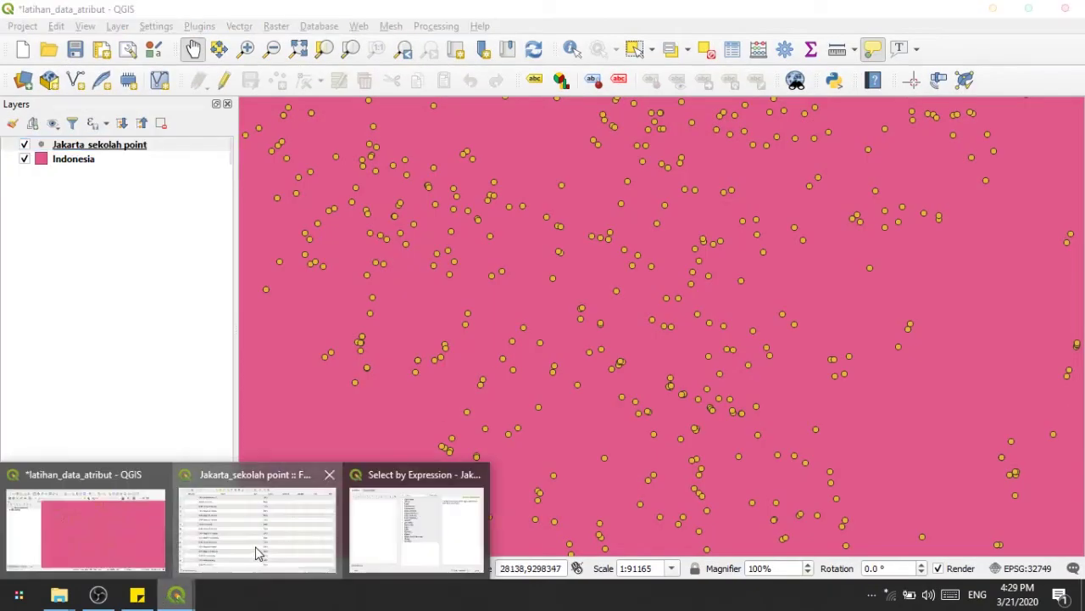
{"action": "left_click", "coordinate": [257, 552]}
{"action": "left_click", "coordinate": [368, 518]}
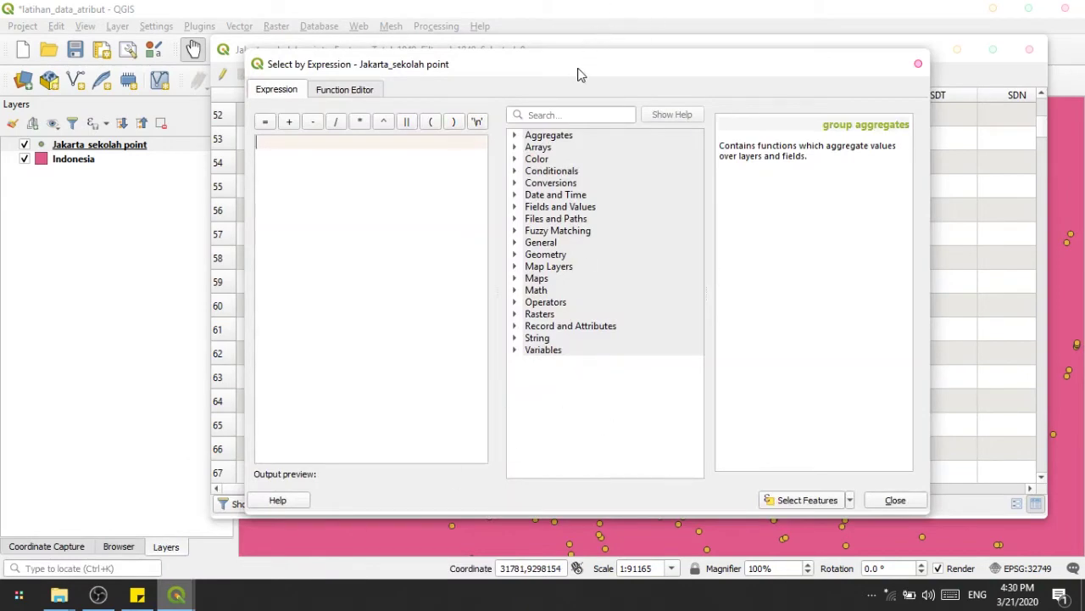
- Expand the String function group in the expression dialog and view the help for the char function
{"action": "left_click_drag", "start_coordinate": [573, 72], "coordinate": [604, 253]}
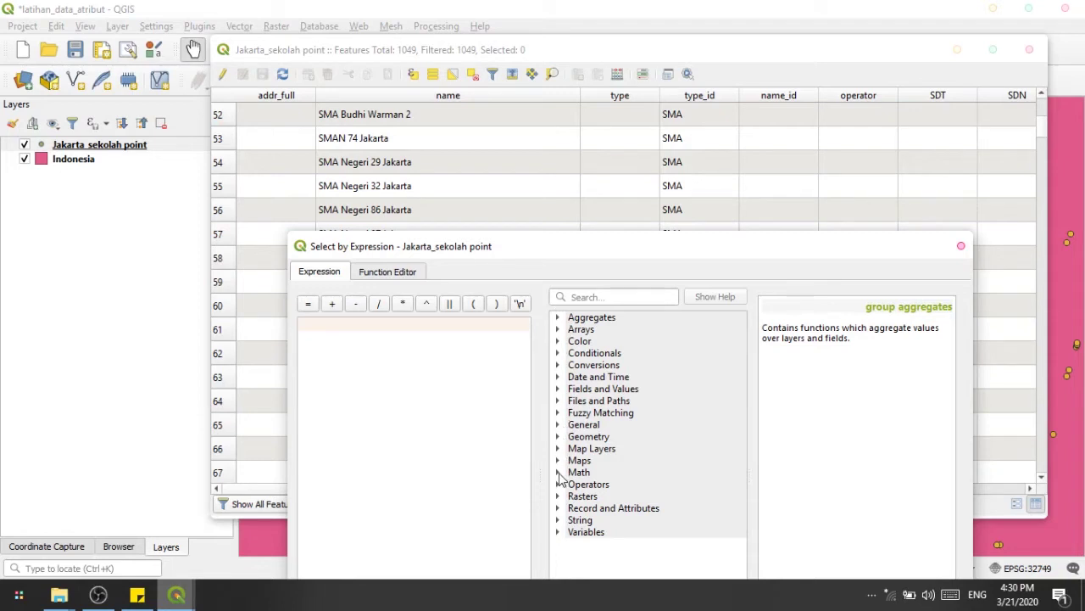
{"action": "double_click", "coordinate": [568, 519]}
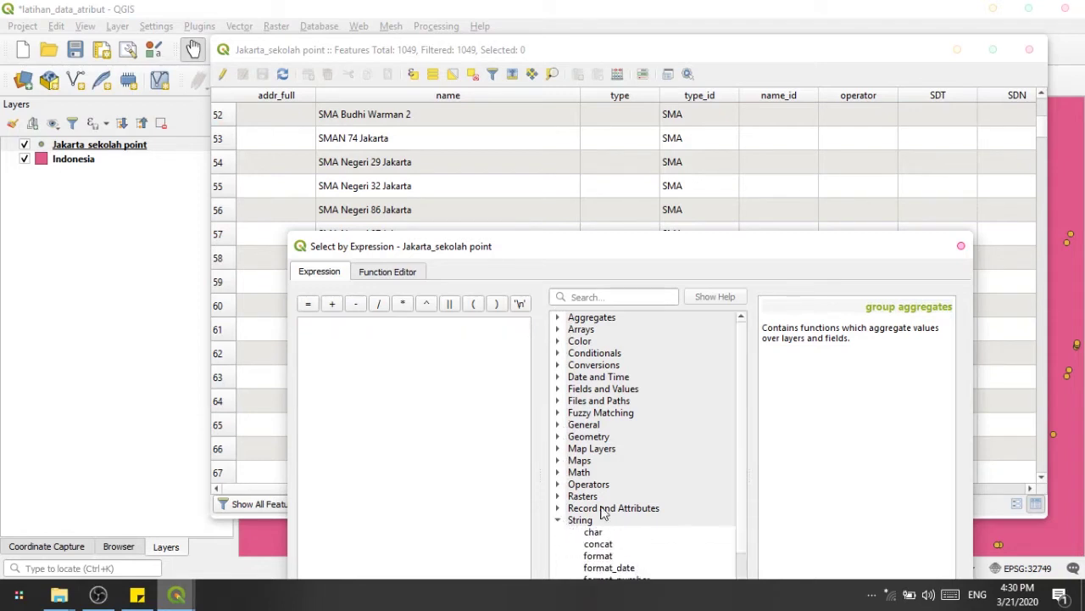
{"action": "scroll", "coordinate": [712, 474], "scroll_direction": "down", "scroll_amount": 4}
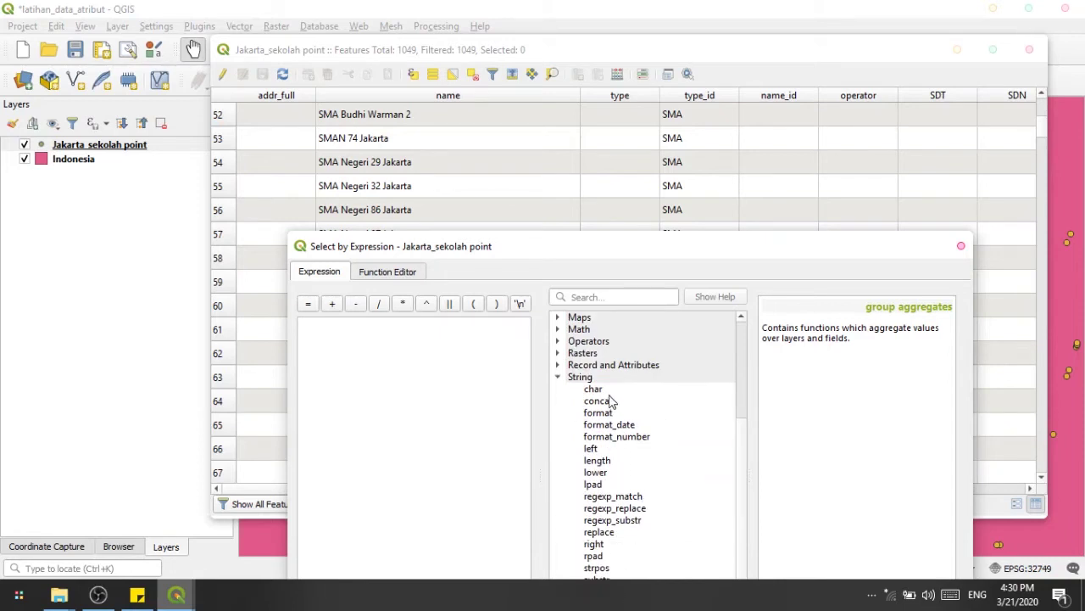
{"action": "left_click_drag", "start_coordinate": [639, 249], "coordinate": [667, 198]}
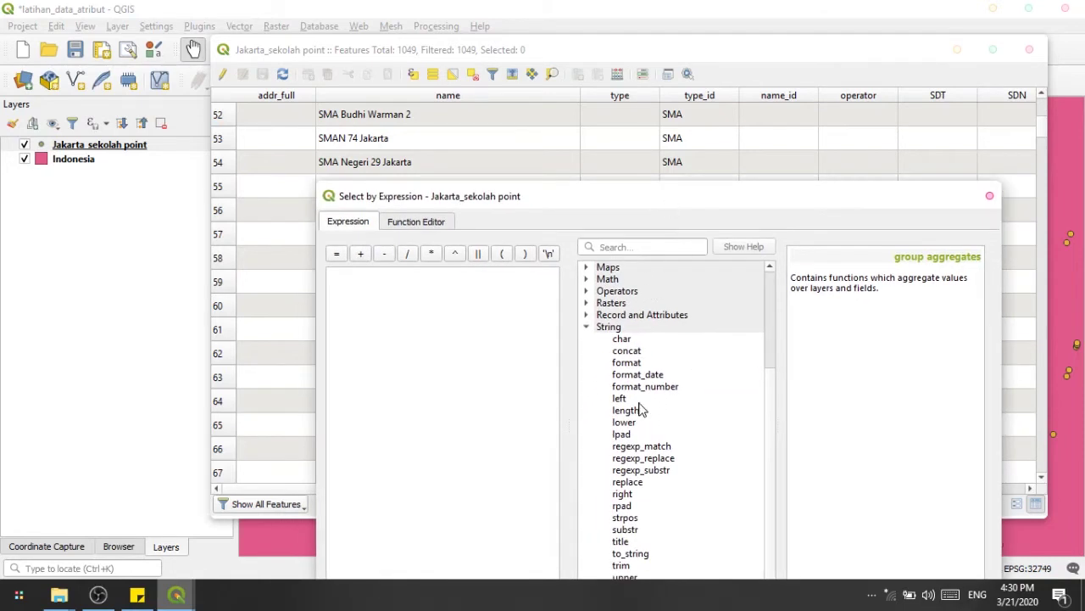
{"action": "left_click", "coordinate": [631, 340]}
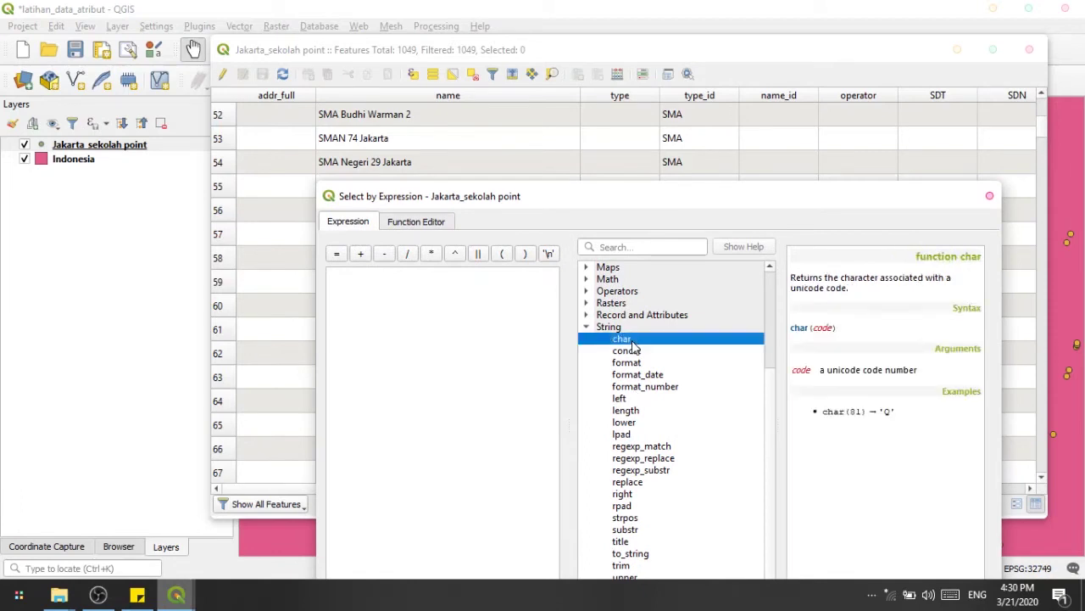
- Enter the selection expression "name" = 'SMAN 74 Jakarta' and reposition the dialog so it is fully in view
{"action": "left_click", "coordinate": [377, 309]}
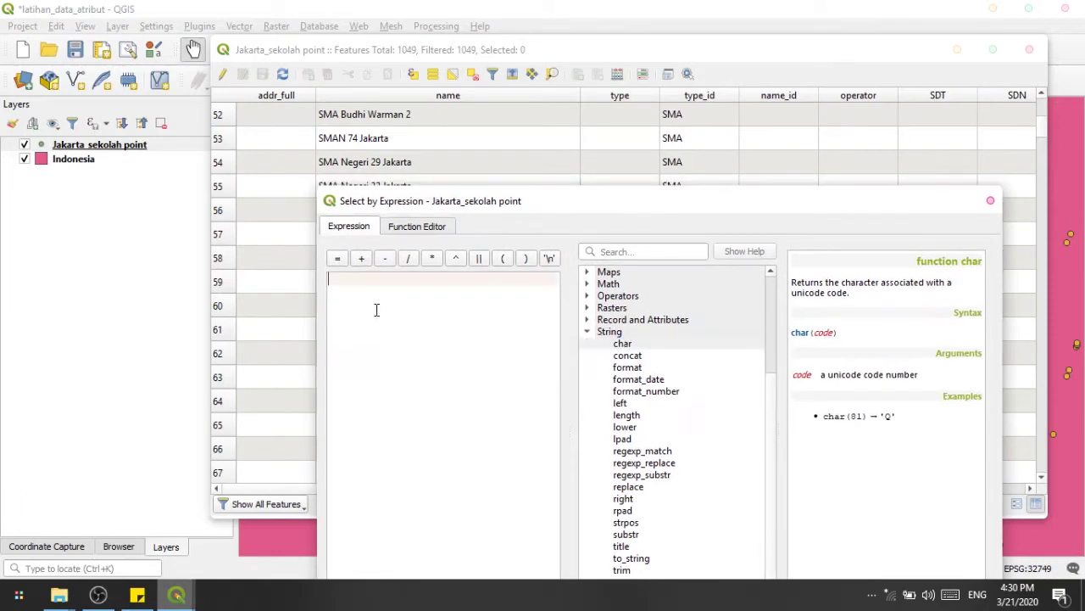
{"action": "type", "text": "\"name\" = '"}
{"action": "left_click_drag", "start_coordinate": [398, 208], "coordinate": [358, 193]}
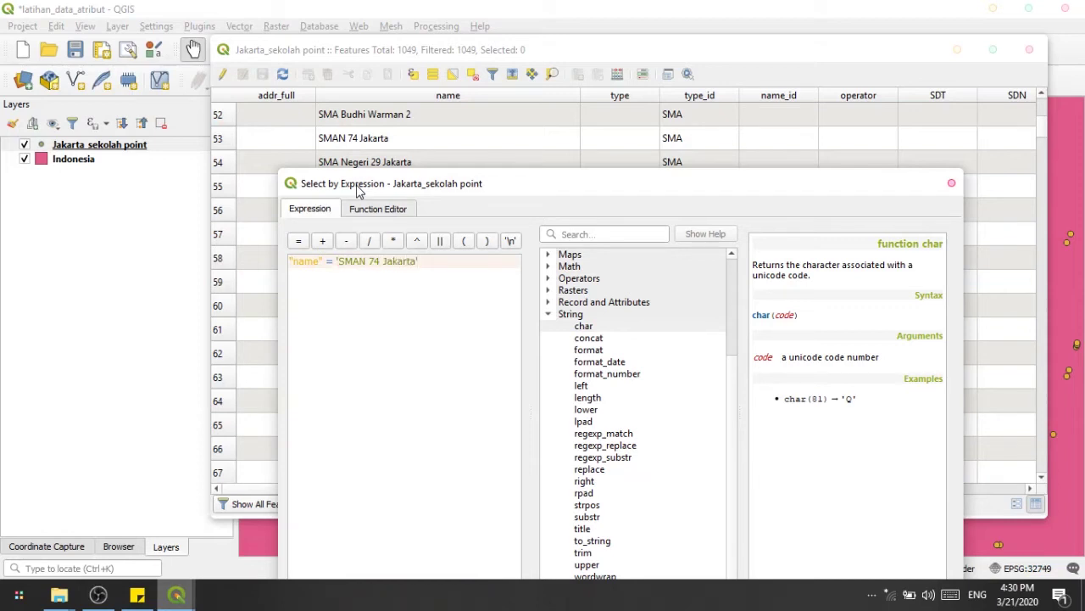
{"action": "left_click_drag", "start_coordinate": [397, 193], "coordinate": [416, 52]}
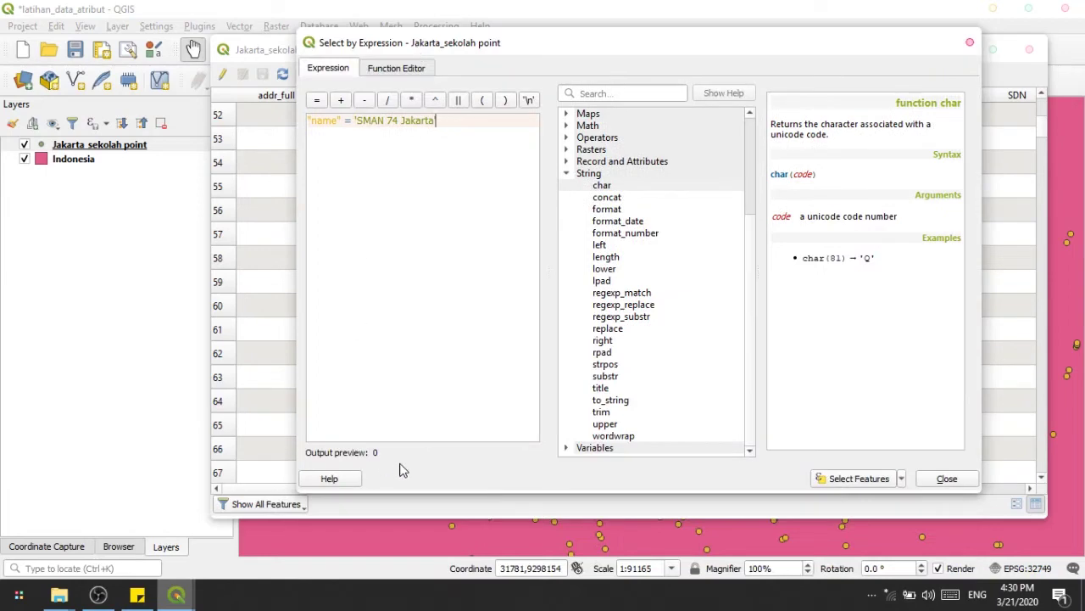
{"action": "left_click_drag", "start_coordinate": [674, 34], "coordinate": [598, 89]}
- Switch to the note, review the topic on selecting features using an expression, and return to the expression dialog
{"action": "left_click", "coordinate": [136, 595]}
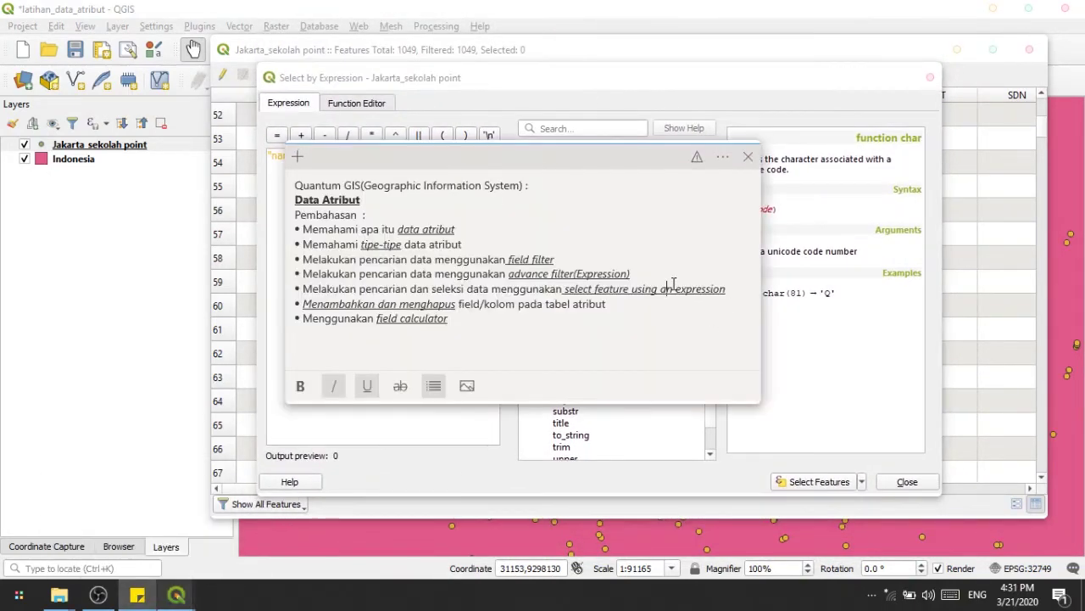
{"action": "left_click", "coordinate": [715, 91]}
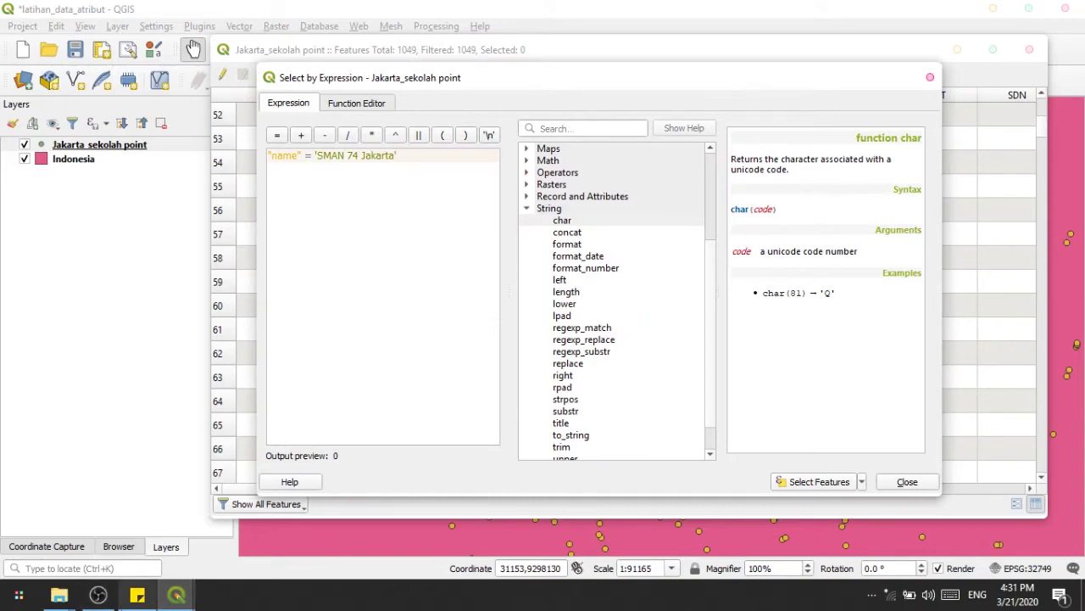
{"action": "left_click", "coordinate": [137, 595]}
{"action": "left_click", "coordinate": [653, 79]}
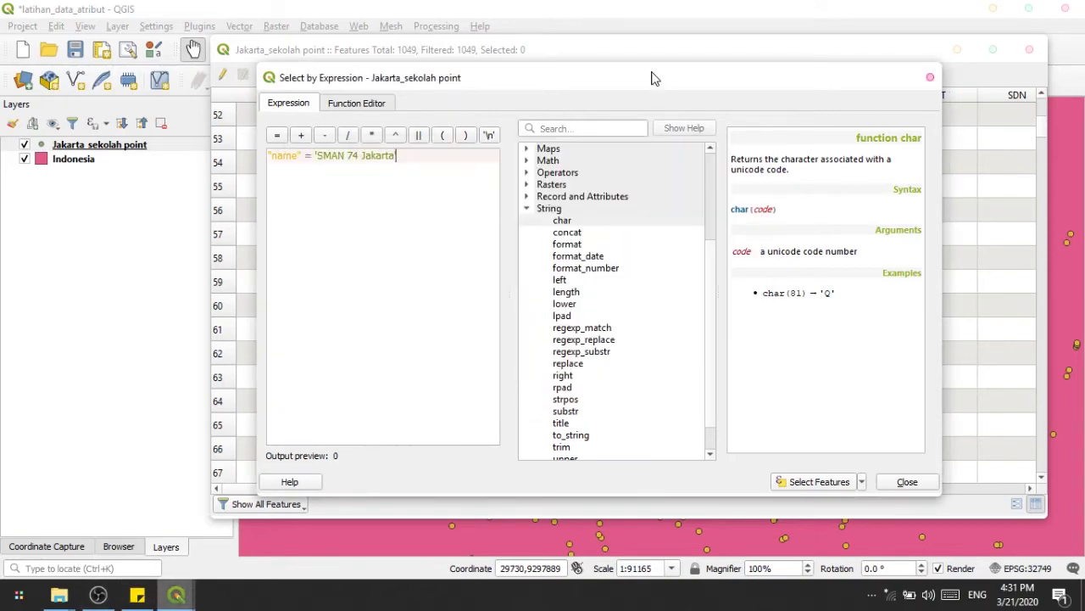
- Select the features matching the school name expression and check the highlighted record in the attribute table
{"action": "left_click_drag", "start_coordinate": [653, 79], "coordinate": [615, 101]}
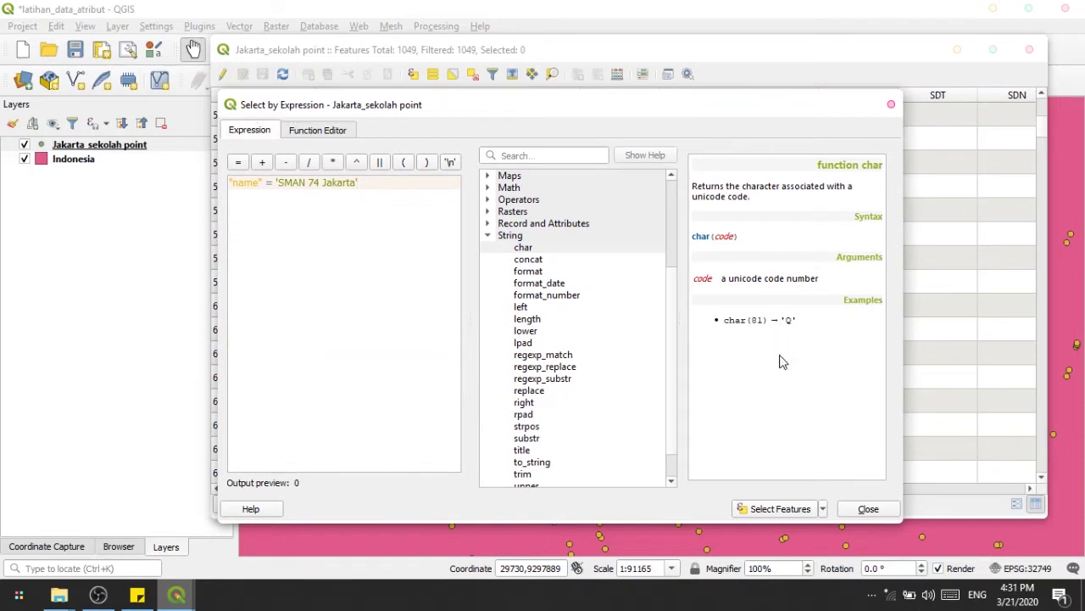
{"action": "left_click_drag", "start_coordinate": [625, 112], "coordinate": [656, 107]}
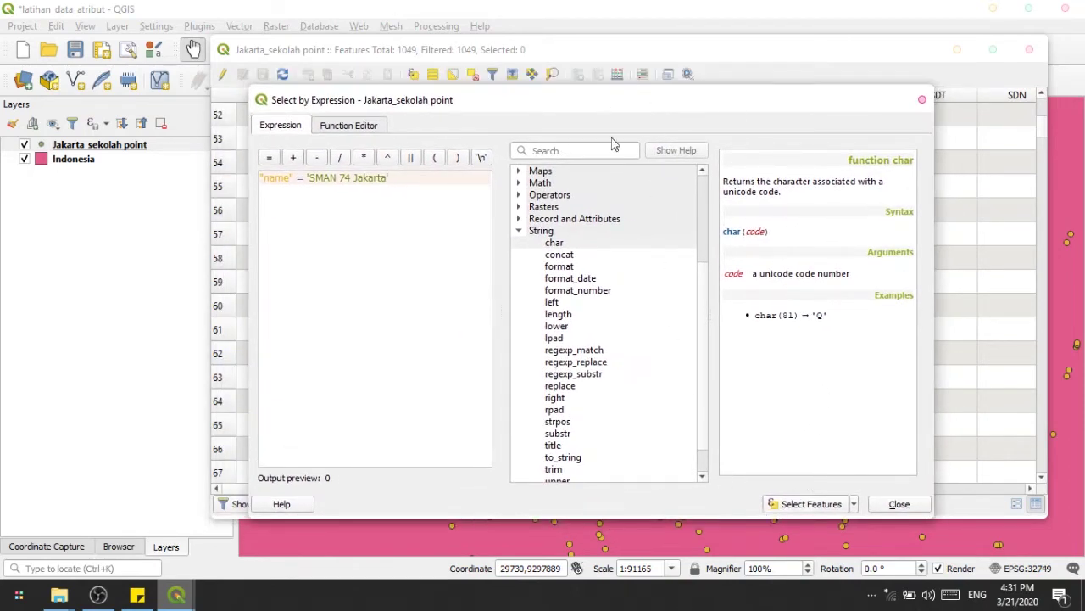
{"action": "left_click", "coordinate": [848, 507]}
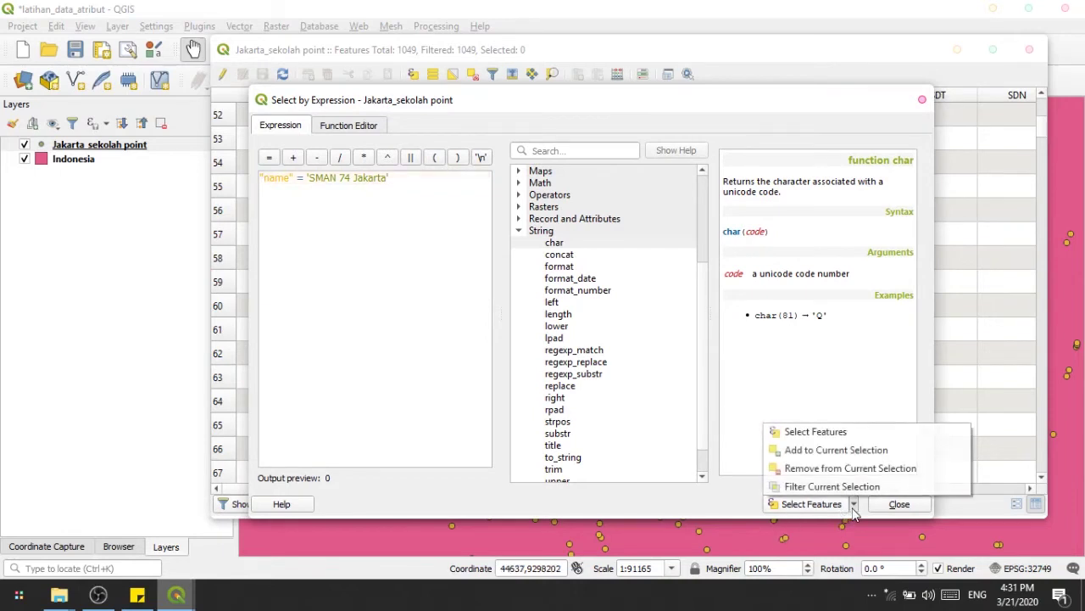
{"action": "left_click", "coordinate": [848, 507]}
{"action": "left_click", "coordinate": [790, 507]}
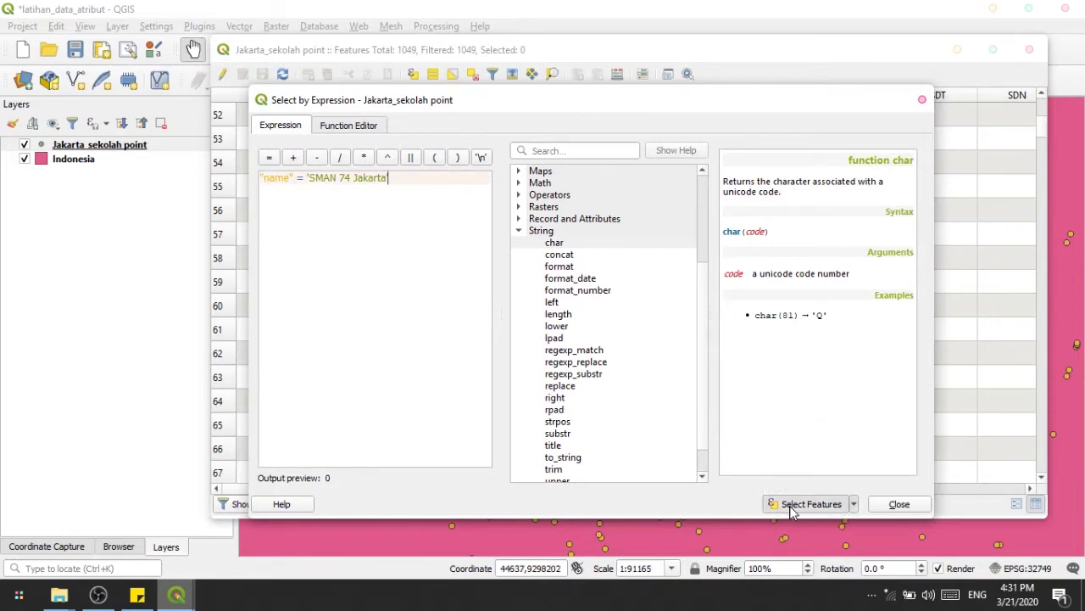
{"action": "left_click_drag", "start_coordinate": [676, 104], "coordinate": [681, 297]}
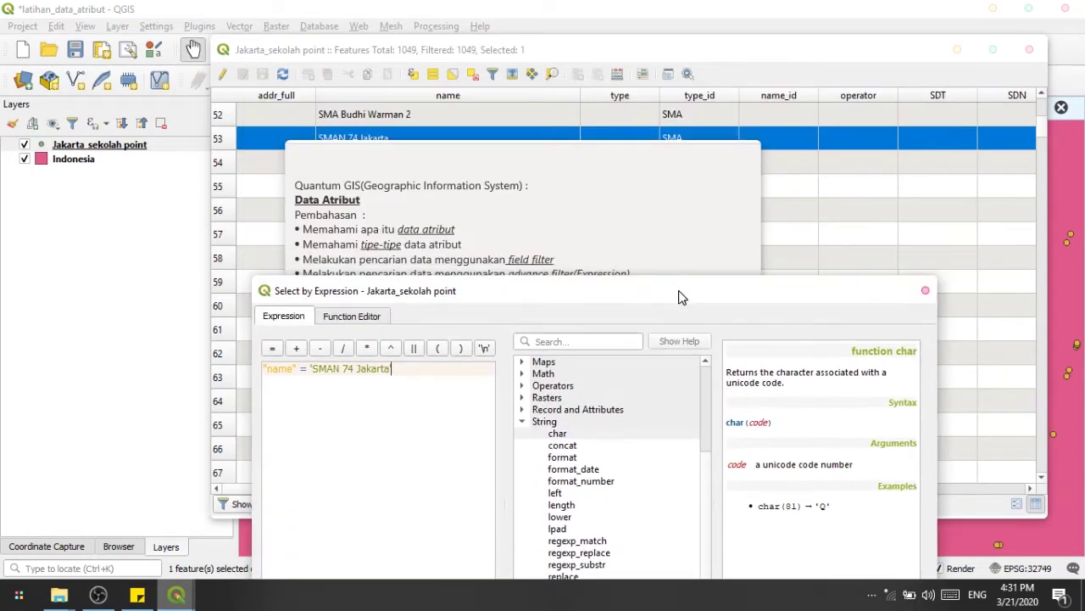
{"action": "left_click", "coordinate": [480, 42]}
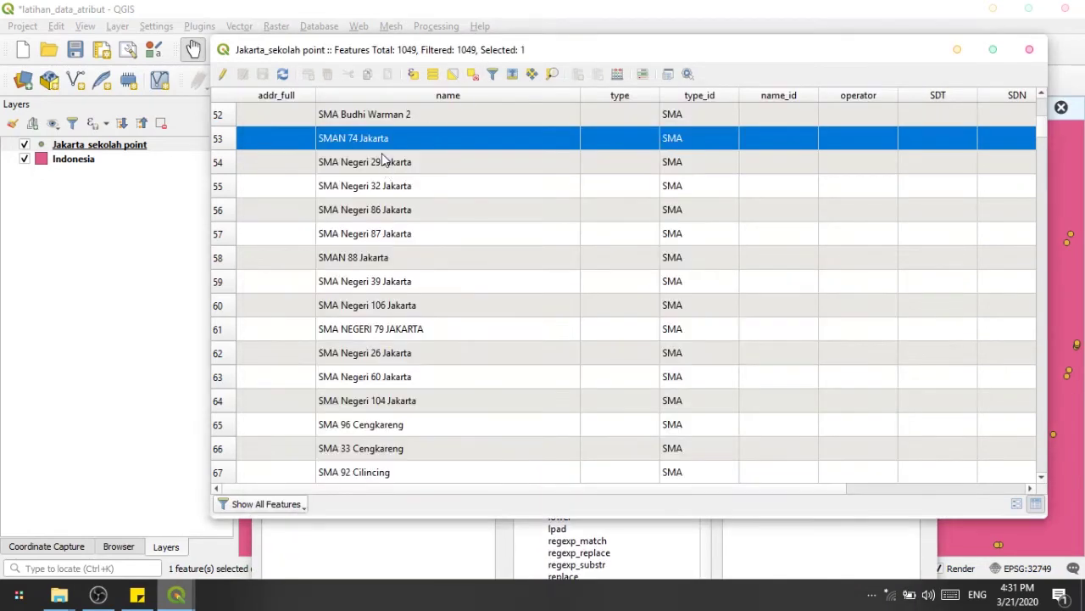
{"action": "left_click", "coordinate": [750, 534]}
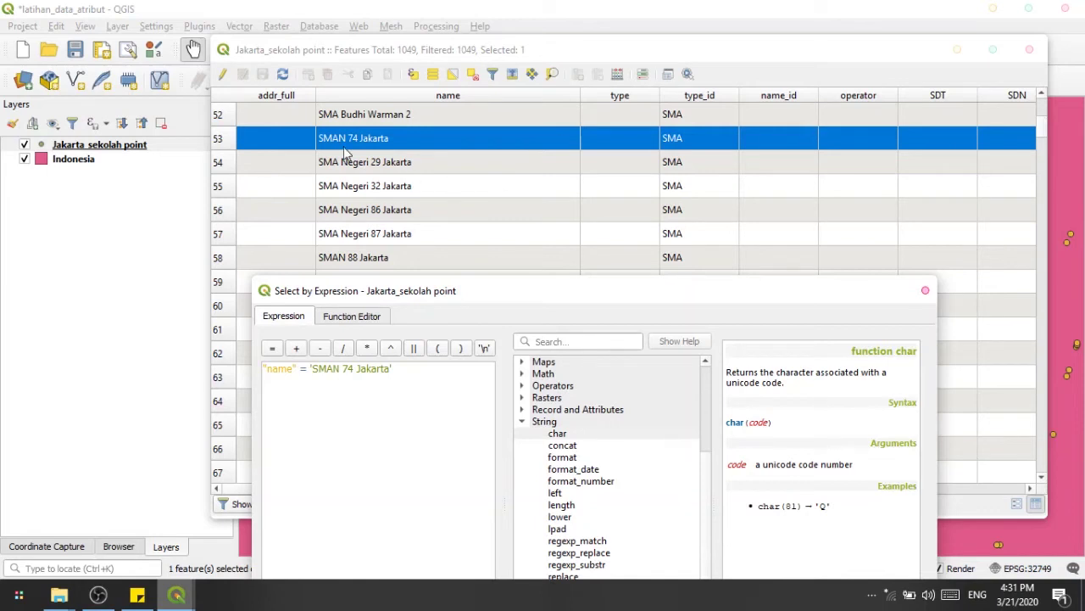
- Change the selection expression to "type_id" = 'SMA'
{"action": "mouse_move", "coordinate": [569, 294]}
{"action": "left_mouse_down"}
{"action": "mouse_move", "coordinate": [588, 243]}
{"action": "mouse_move", "coordinate": [566, 287]}
{"action": "left_mouse_up"}
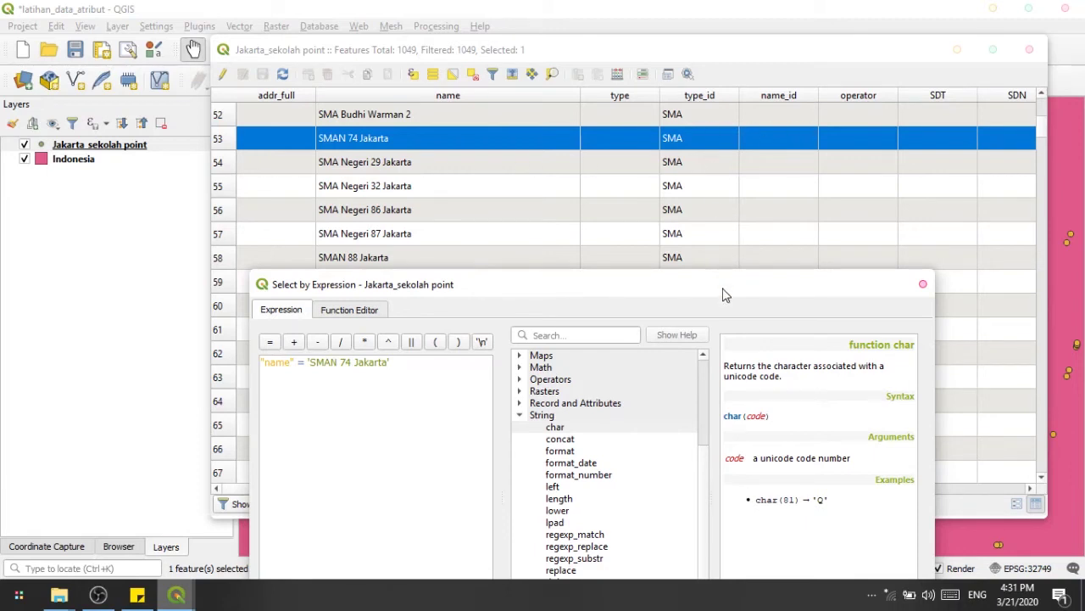
{"action": "left_click_drag", "start_coordinate": [723, 294], "coordinate": [726, 252]}
{"action": "left_click", "coordinate": [289, 327]}
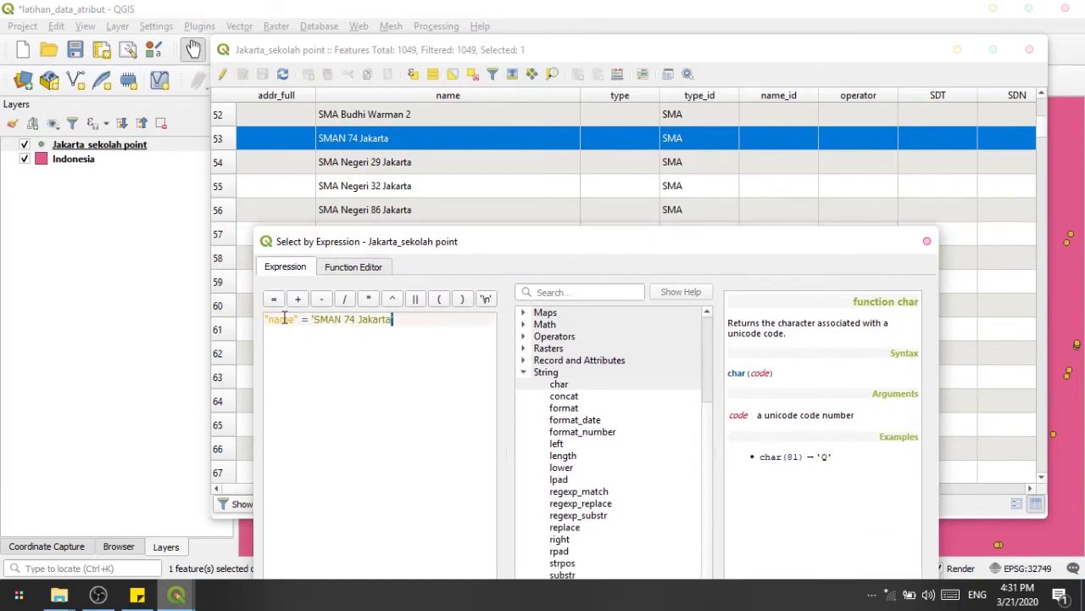
{"action": "double_click", "coordinate": [283, 319]}
{"action": "type", "text": "type_id"}
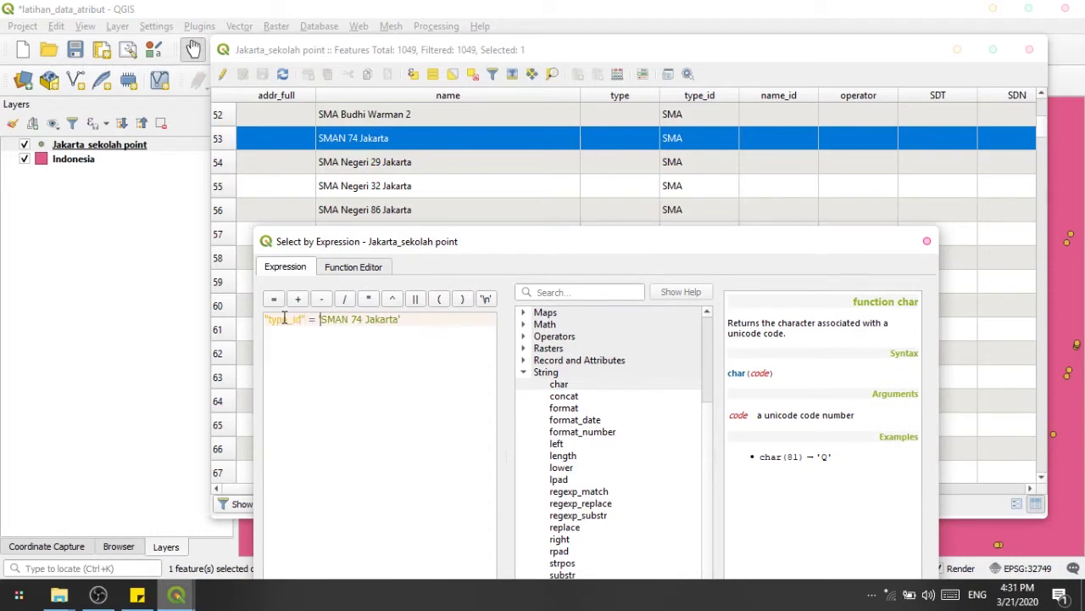
{"action": "key", "text": "shift+Right"}
{"action": "key", "text": "shift+Right"}
{"action": "key", "text": "shift+Right"}
{"action": "key", "text": "shift+Right"}
{"action": "key", "text": "shift+Right"}
{"action": "key", "text": "shift+Right"}
{"action": "key", "text": "shift+Right"}
{"action": "key", "text": "Delete"}
- Select the features matching the SMA expression, check the highlighted records, and close the expression dialog
{"action": "left_click_drag", "start_coordinate": [448, 241], "coordinate": [427, 96]}
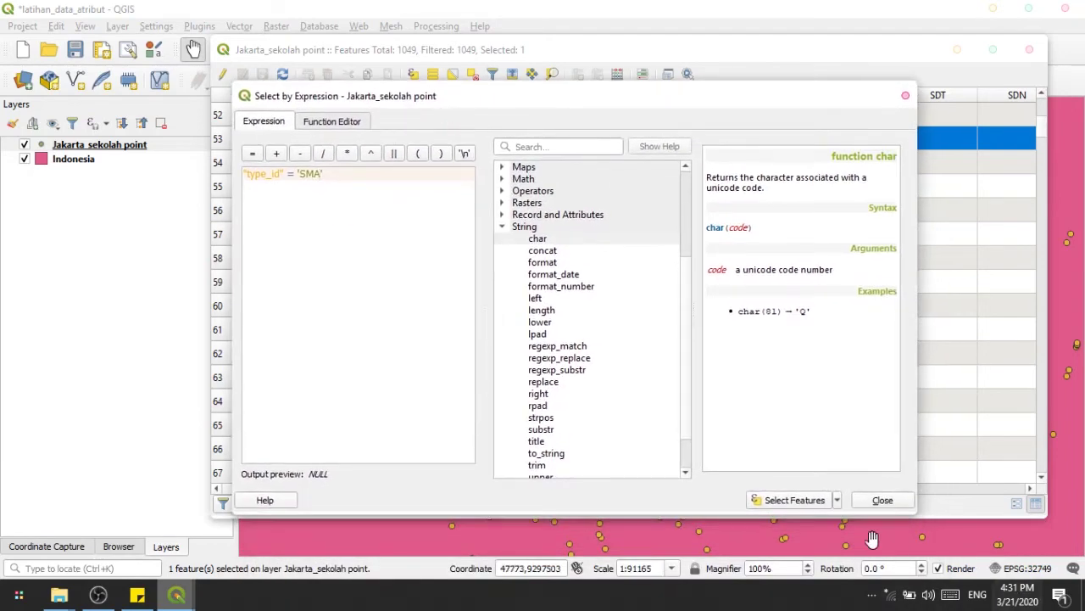
{"action": "left_click", "coordinate": [794, 500]}
{"action": "left_click_drag", "start_coordinate": [719, 101], "coordinate": [817, 373]}
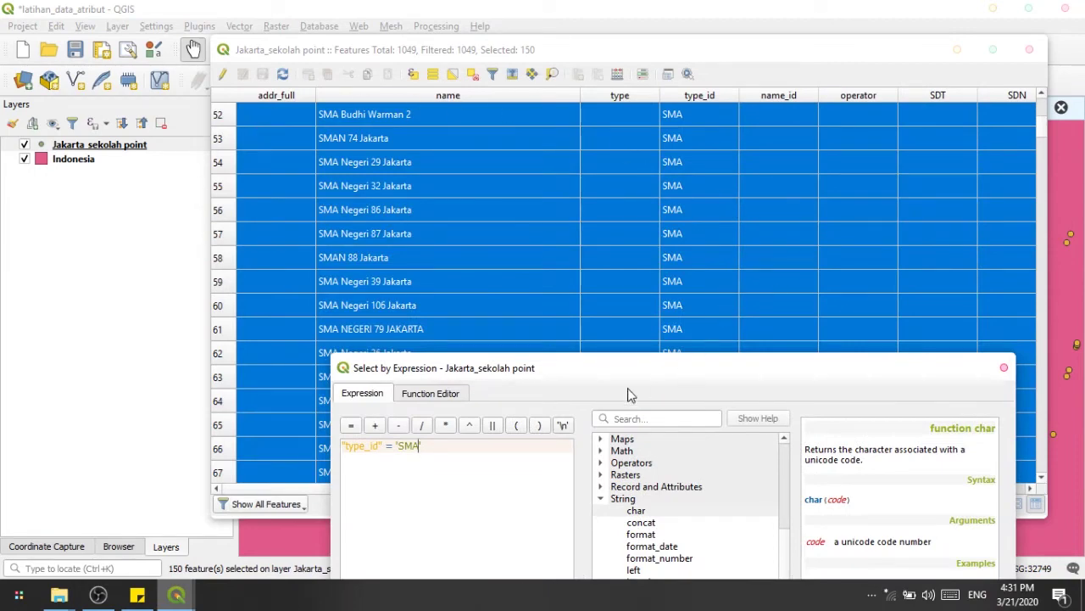
{"action": "left_click_drag", "start_coordinate": [537, 368], "coordinate": [445, 81]}
{"action": "key", "text": "Escape"}
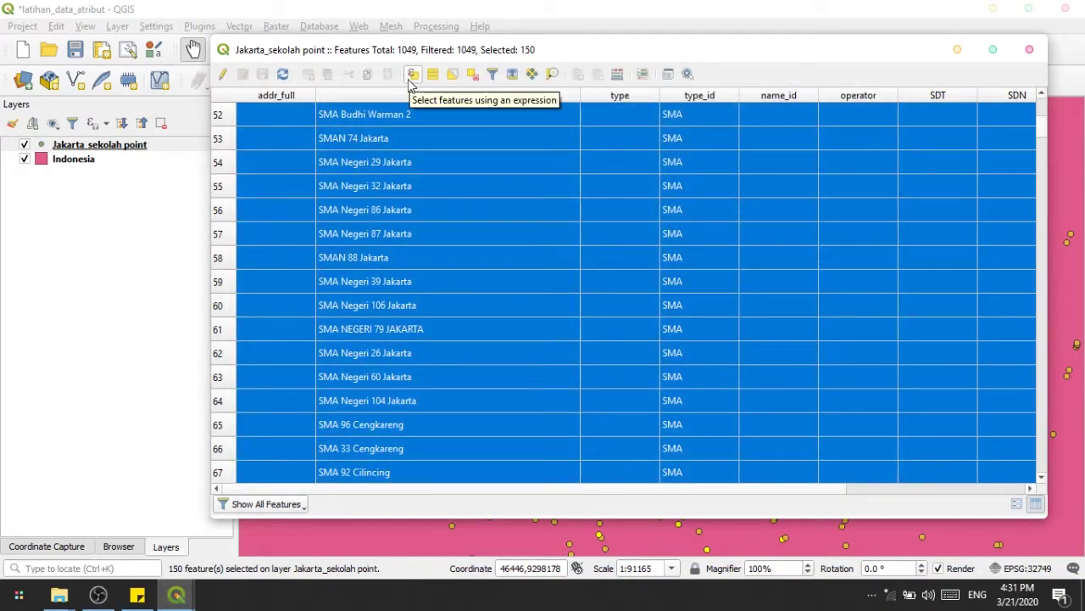
- Deselect all features in the school layer and look through the attribute table back to its first record
{"action": "left_click", "coordinate": [472, 74]}
{"action": "scroll", "coordinate": [530, 259], "scroll_direction": "up", "scroll_amount": 2}
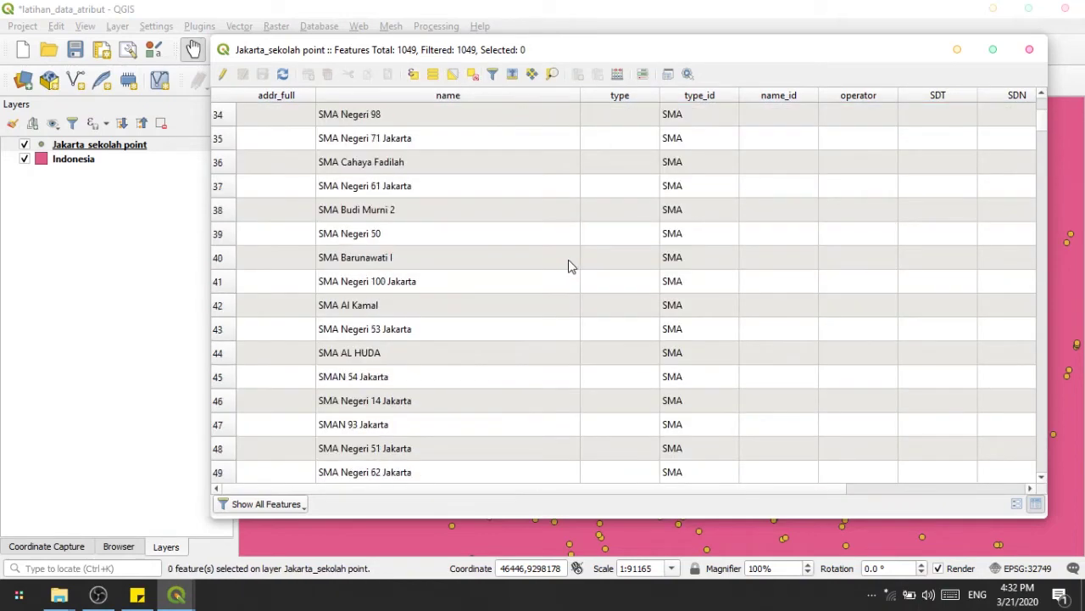
{"action": "scroll", "coordinate": [576, 287], "scroll_direction": "down", "scroll_amount": 8}
{"action": "scroll", "coordinate": [582, 286], "scroll_direction": "up", "scroll_amount": 20}
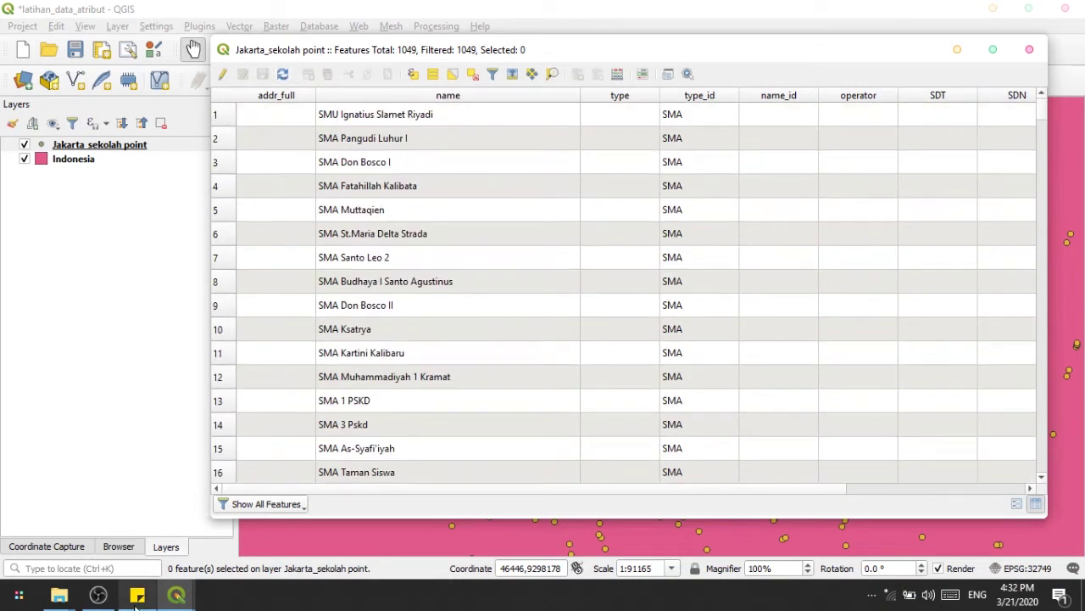
- Switch to the note and highlight the topics on select feature using an expression and on adding and deleting fields
{"action": "left_click", "coordinate": [137, 594]}
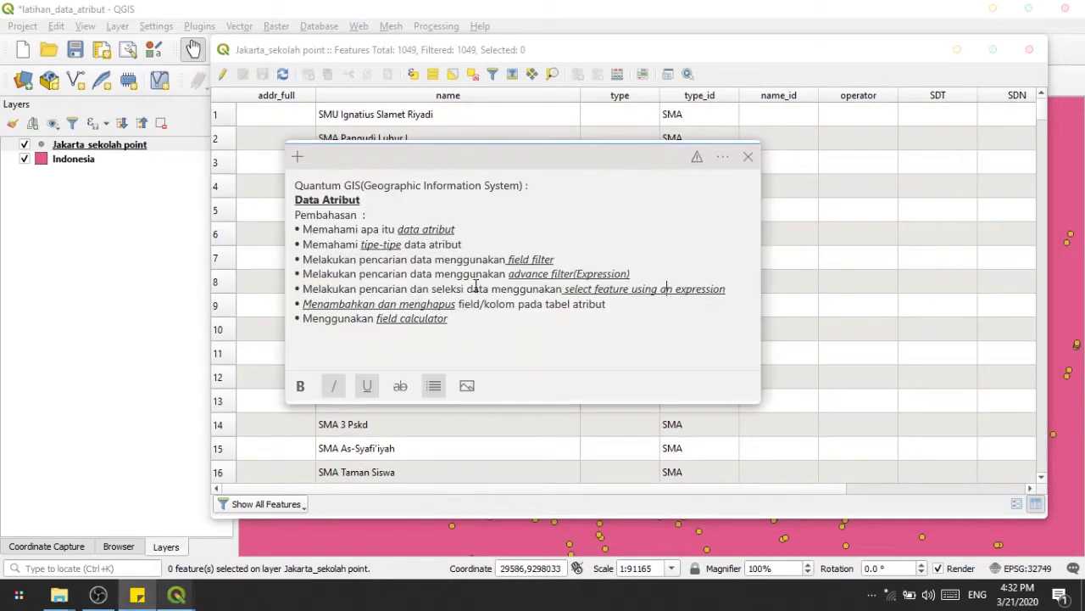
{"action": "left_click_drag", "start_coordinate": [565, 289], "coordinate": [755, 300]}
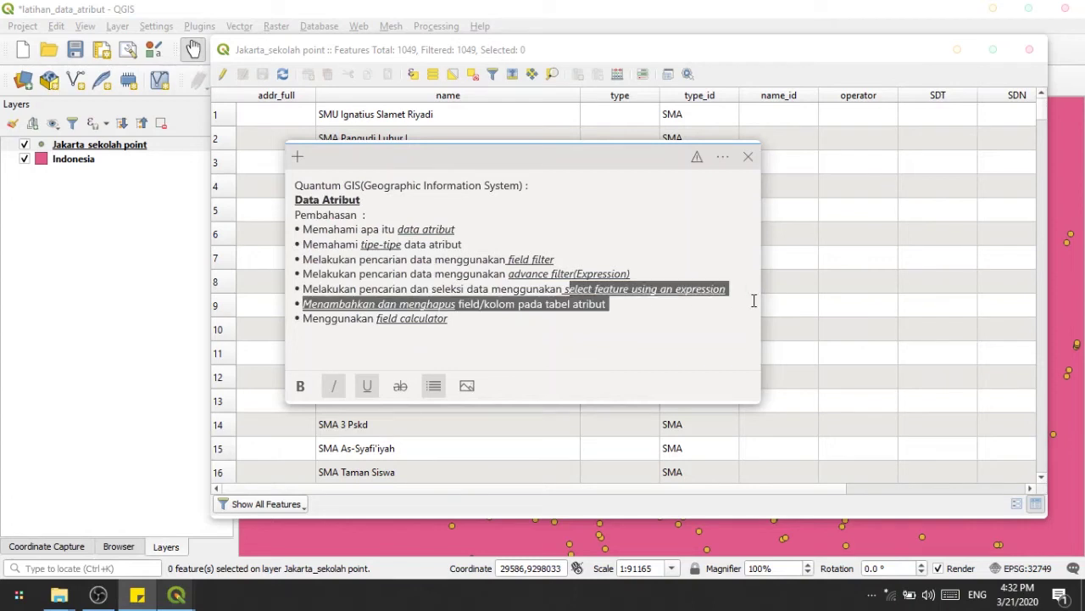
- Highlight the note's topic on adding and deleting fields in the attribute table
{"action": "left_click", "coordinate": [451, 306]}
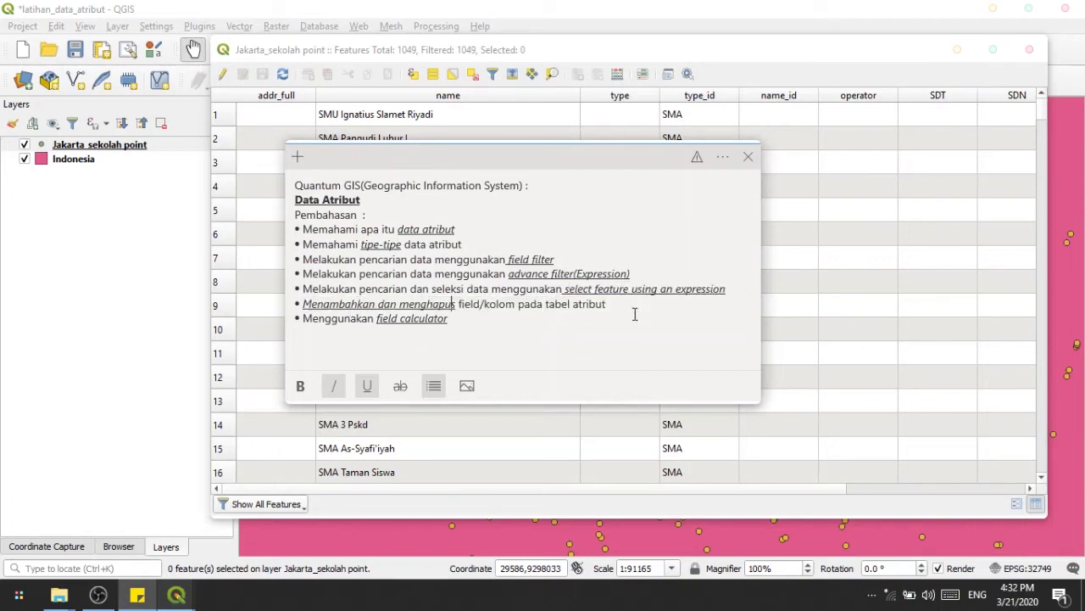
{"action": "left_click", "coordinate": [589, 305]}
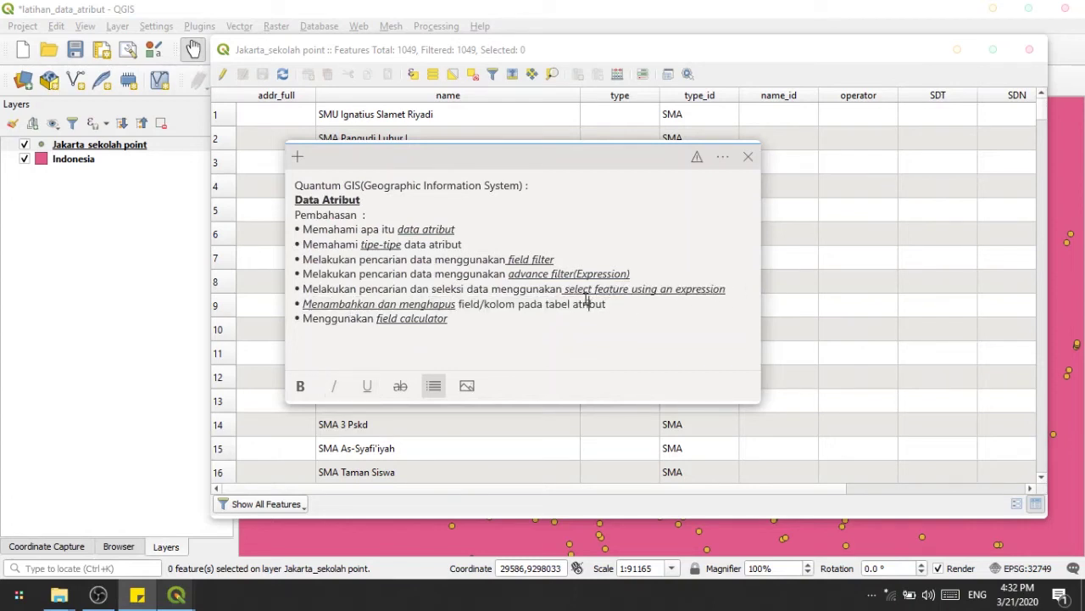
{"action": "triple_click", "coordinate": [305, 307]}
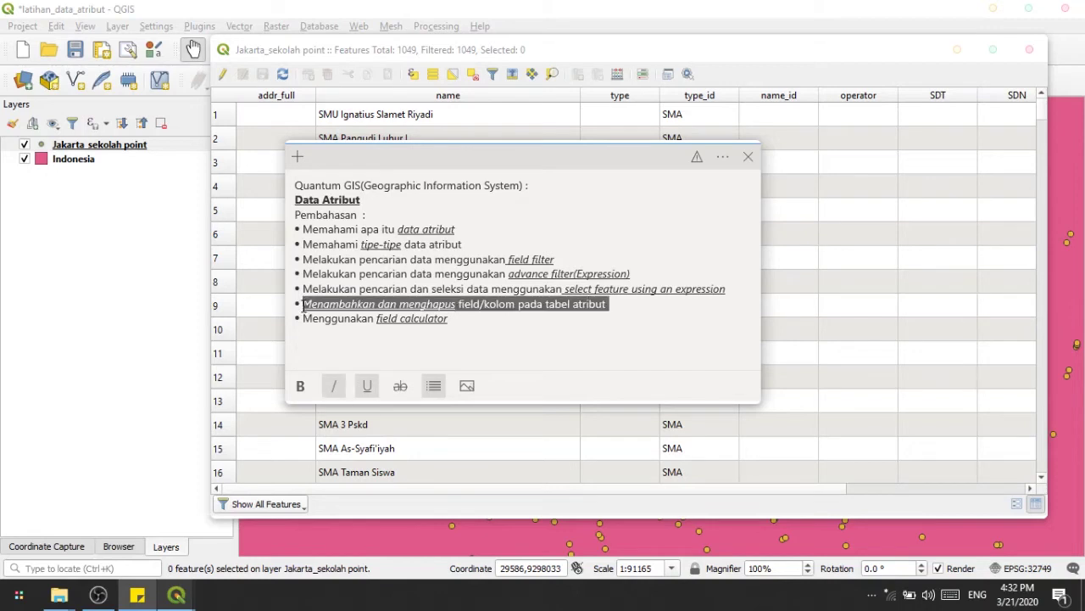
{"action": "left_click", "coordinate": [547, 304]}
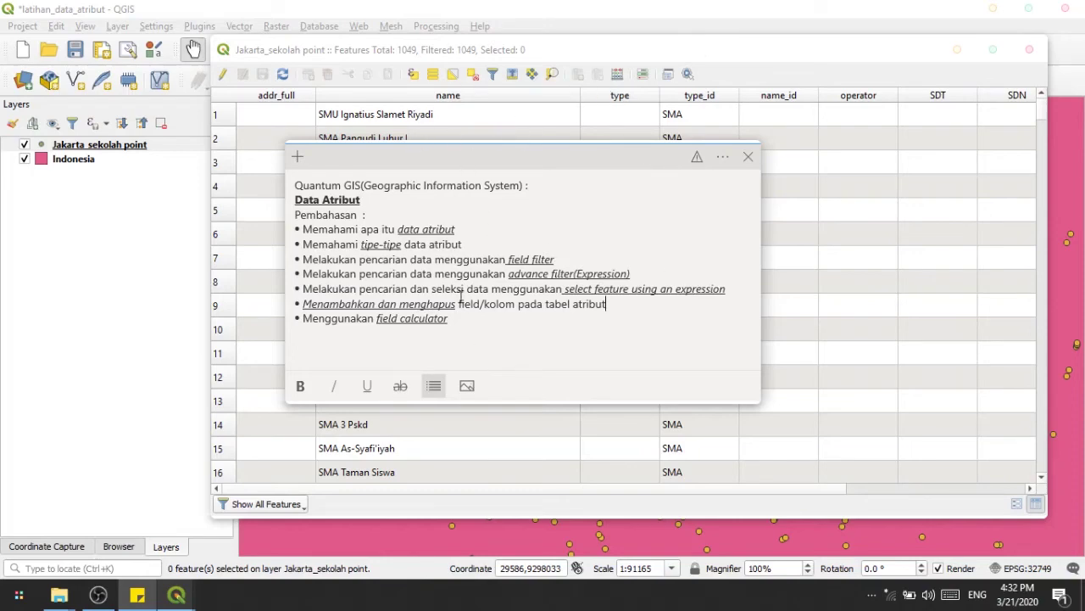
- Return to the school layer's attribute table and turn on editing mode for the layer
{"action": "left_click", "coordinate": [557, 51]}
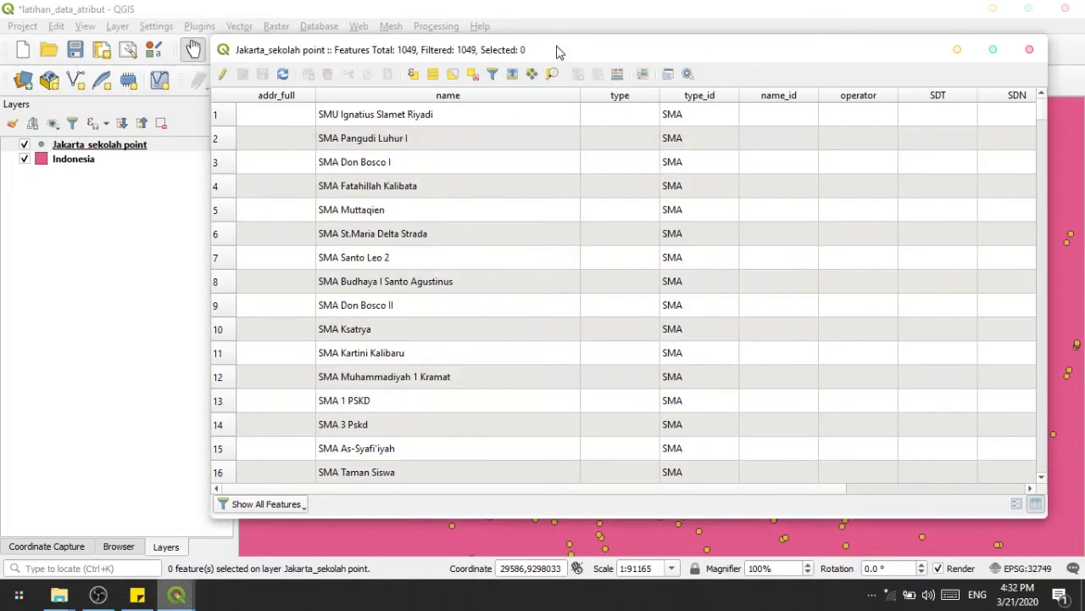
{"action": "left_click_drag", "start_coordinate": [558, 51], "coordinate": [523, 49]}
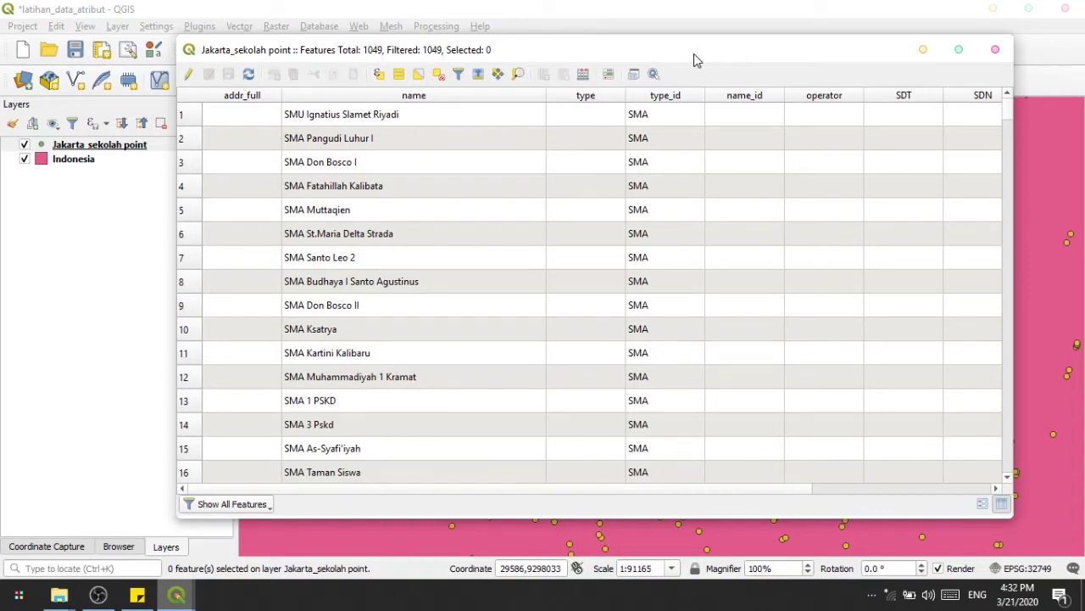
{"action": "left_click_drag", "start_coordinate": [695, 53], "coordinate": [739, 53]}
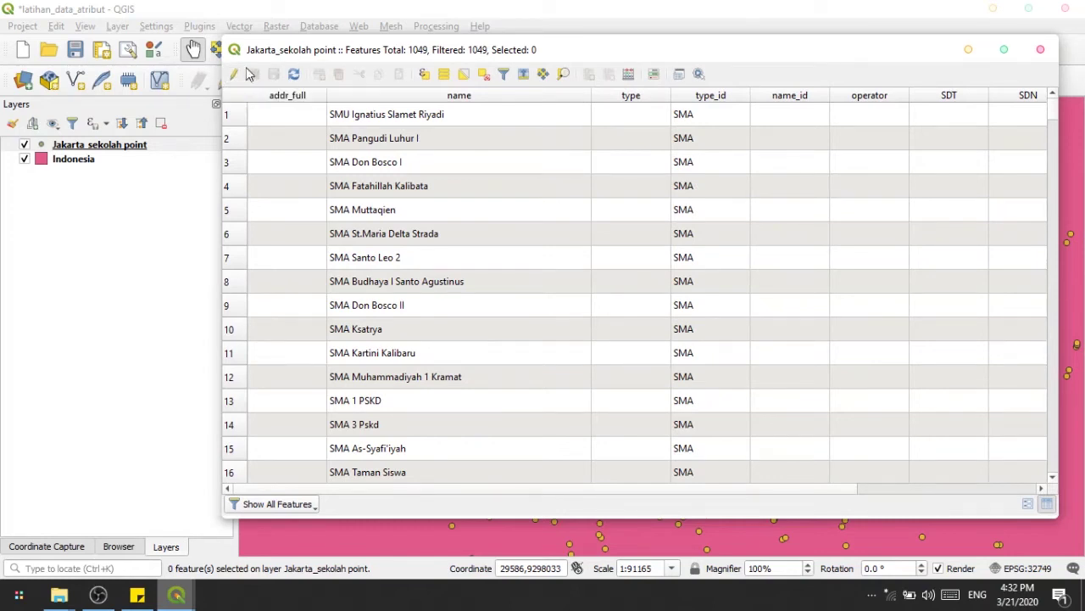
{"action": "left_click", "coordinate": [297, 114]}
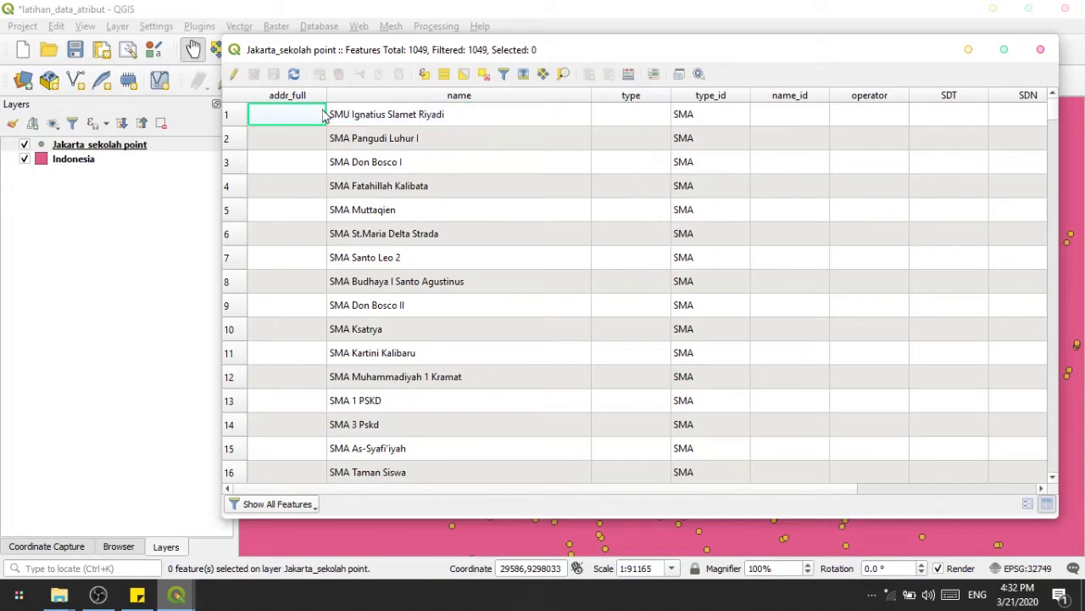
{"action": "left_click", "coordinate": [327, 115]}
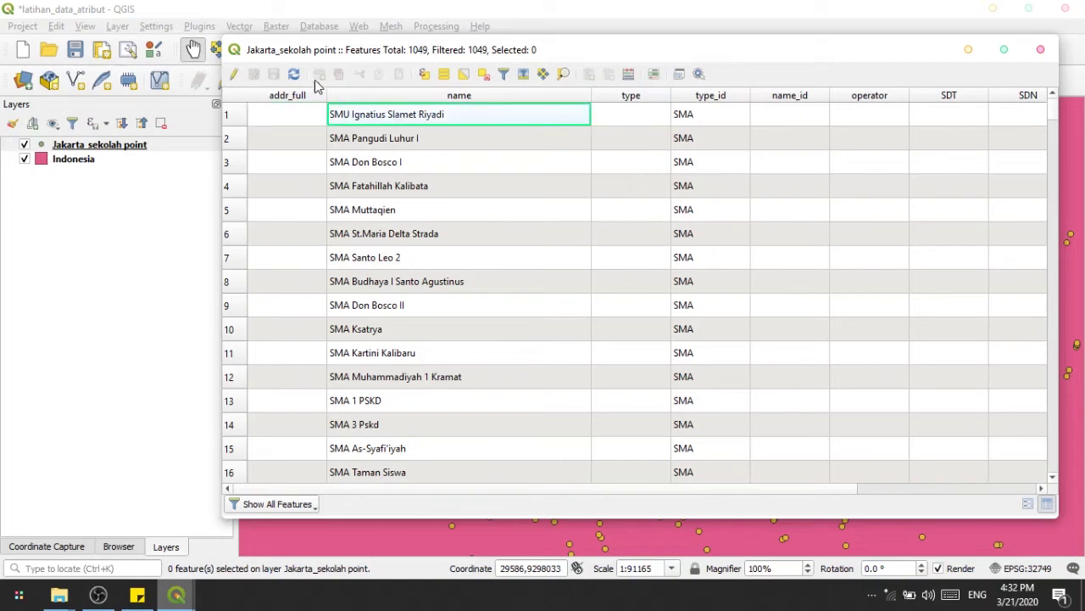
{"action": "left_click", "coordinate": [234, 76]}
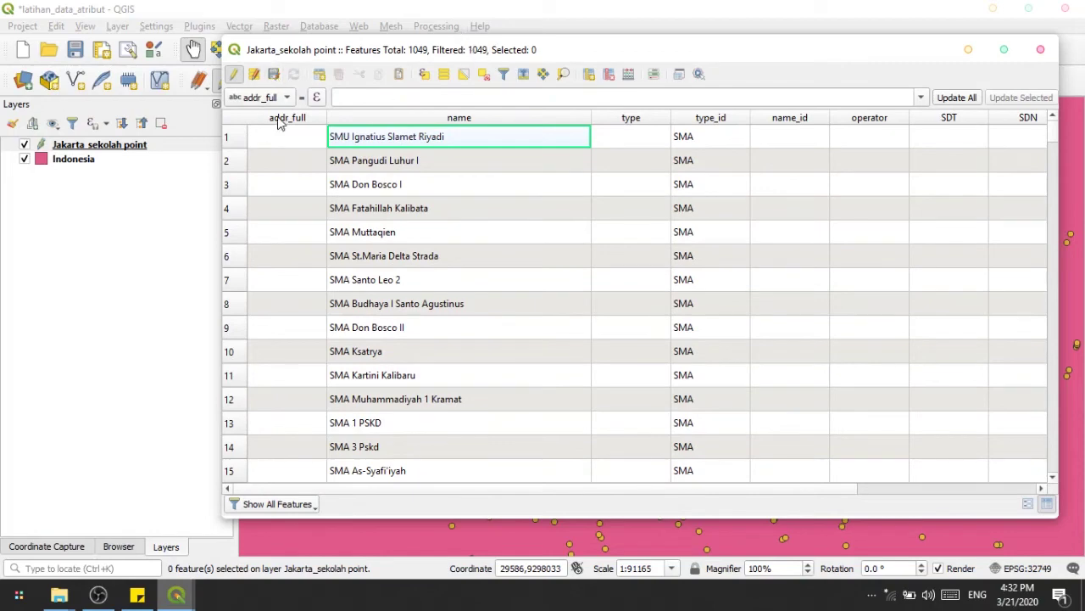
{"action": "mouse_move", "coordinate": [475, 52]}
{"action": "left_mouse_down"}
{"action": "mouse_move", "coordinate": [380, 42]}
{"action": "mouse_move", "coordinate": [487, 65]}
{"action": "left_mouse_up"}
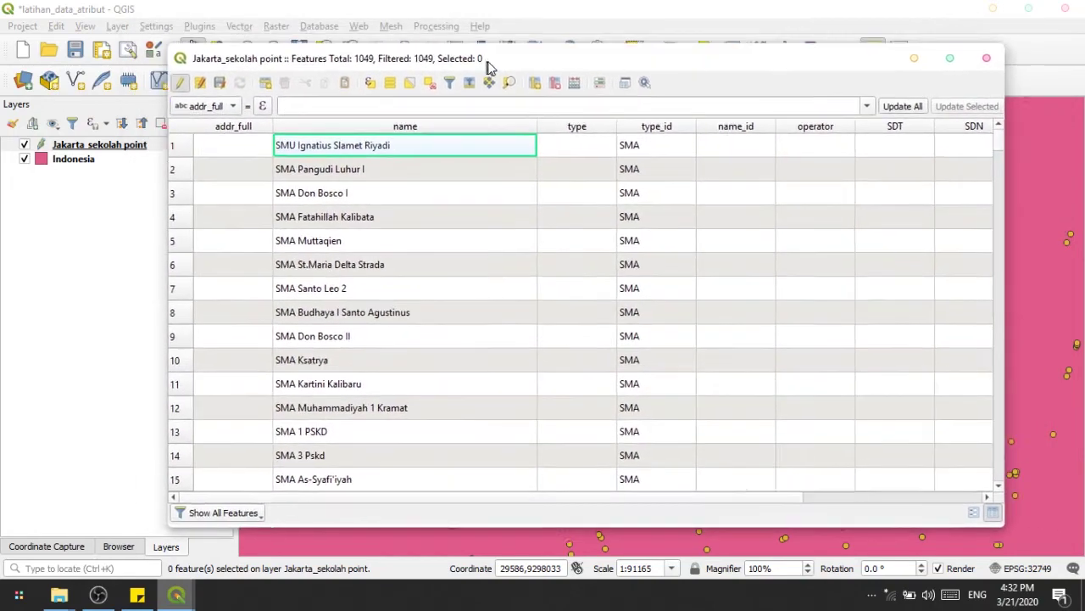
- Switch back to the note and go over the line on adding and deleting fields or columns
{"action": "left_click", "coordinate": [142, 603]}
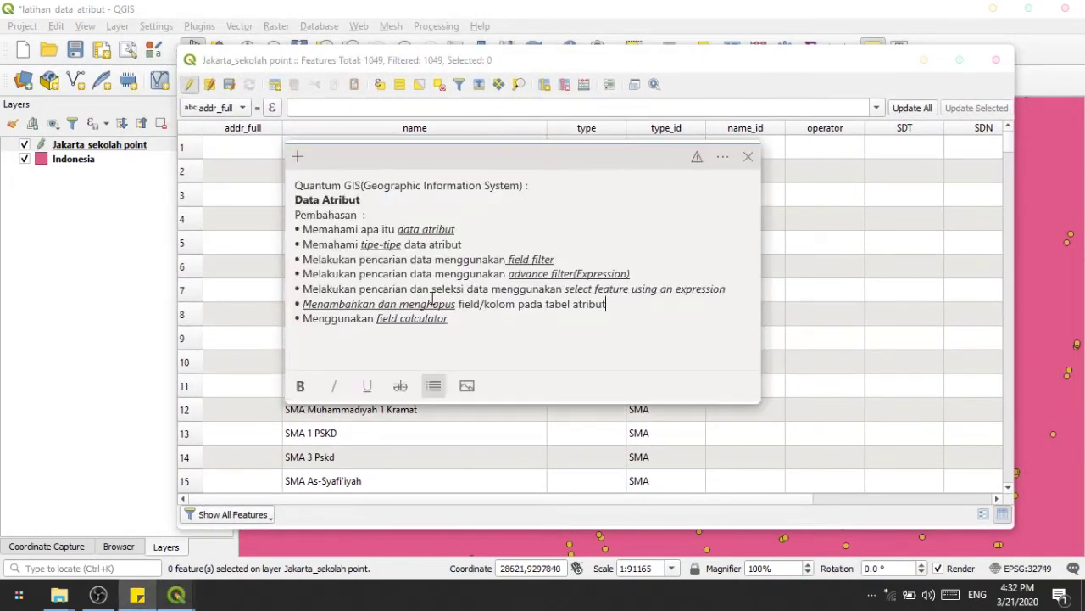
{"action": "left_click", "coordinate": [303, 305], "text": "shift"}
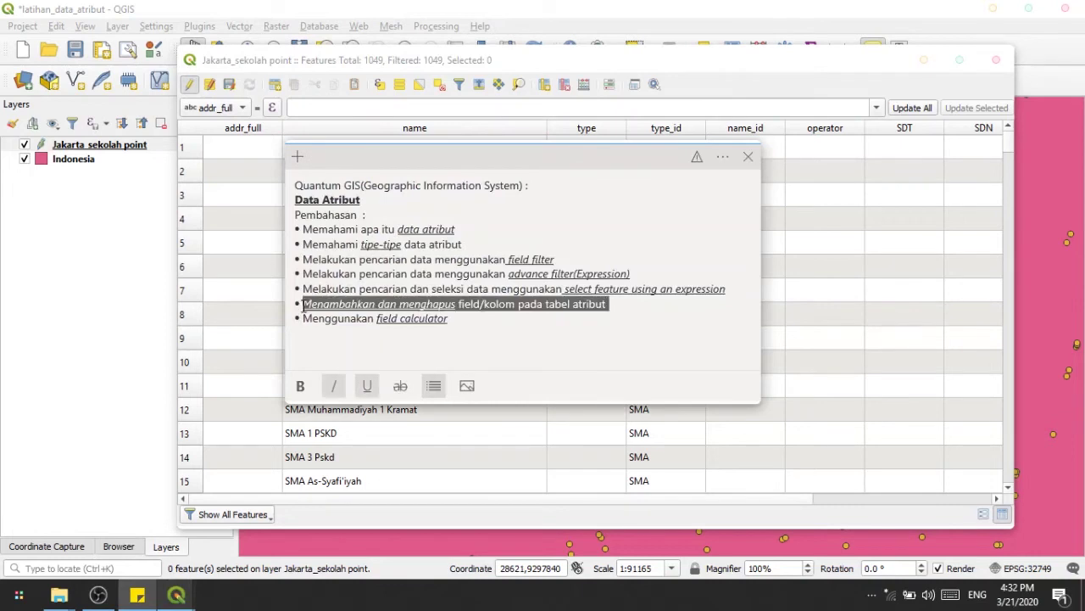
{"action": "left_click", "coordinate": [402, 306]}
{"action": "left_click", "coordinate": [484, 303]}
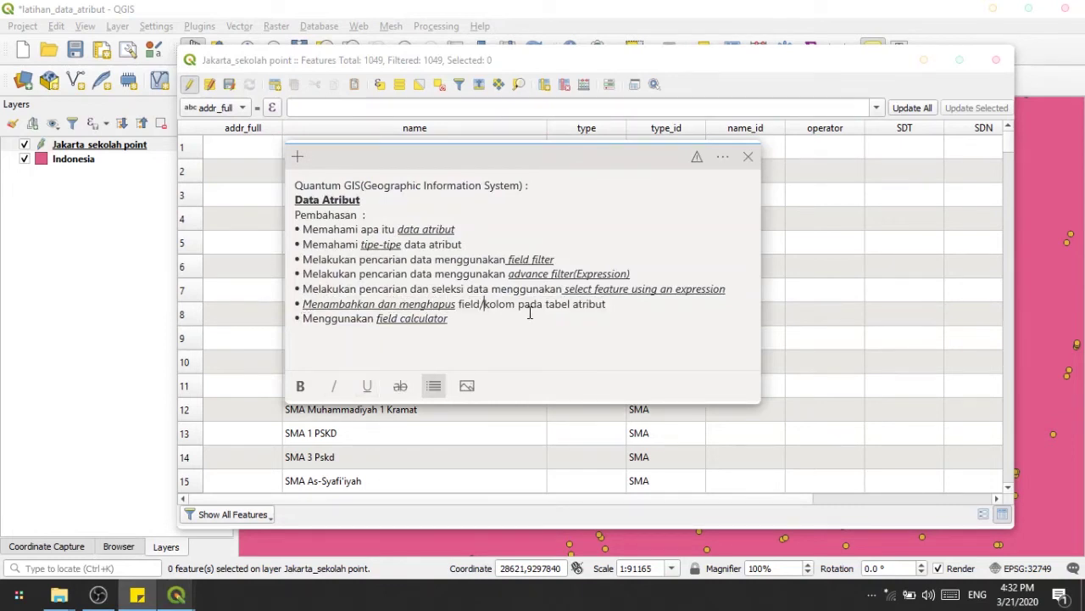
{"action": "left_click", "coordinate": [622, 306]}
{"action": "left_click_drag", "start_coordinate": [309, 302], "coordinate": [588, 315]}
{"action": "left_click", "coordinate": [504, 307]}
{"action": "left_click", "coordinate": [587, 314]}
{"action": "left_click", "coordinate": [643, 303]}
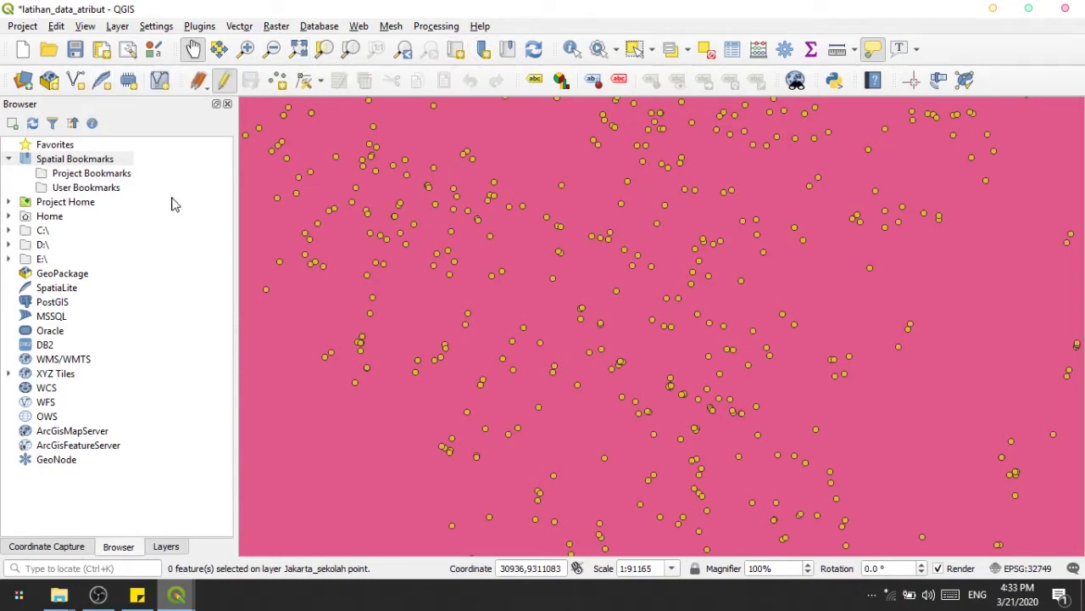
- Show the project's layer list and bring the school layer's attribute table back up
{"action": "left_click", "coordinate": [170, 548]}
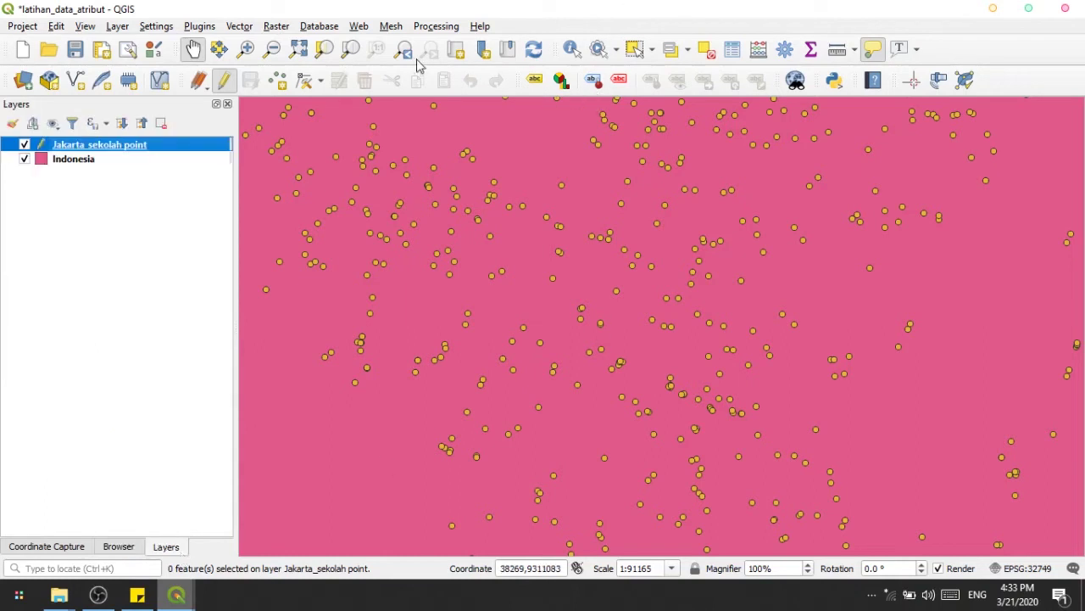
{"action": "mouse_move", "coordinate": [175, 595]}
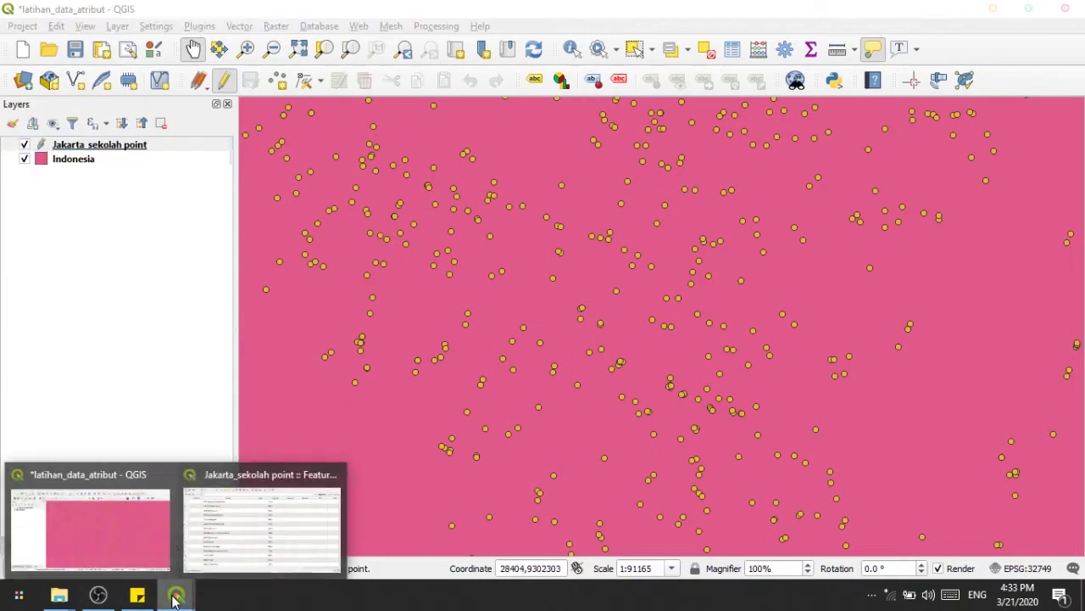
{"action": "left_click", "coordinate": [270, 514]}
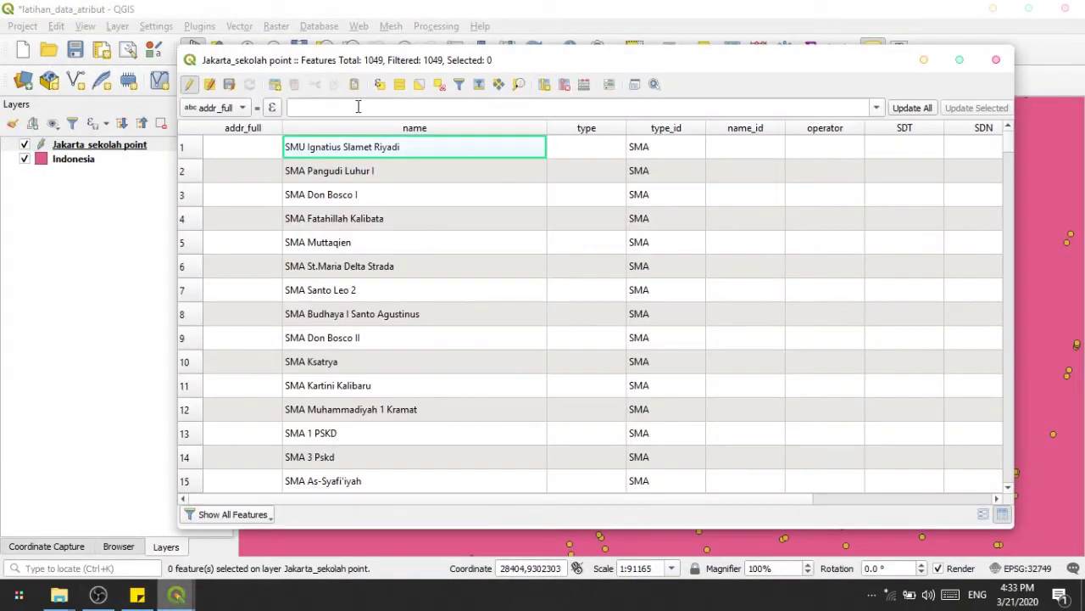
- Start a new field for the school layer and name it J_Siswa
{"action": "left_click", "coordinate": [543, 89]}
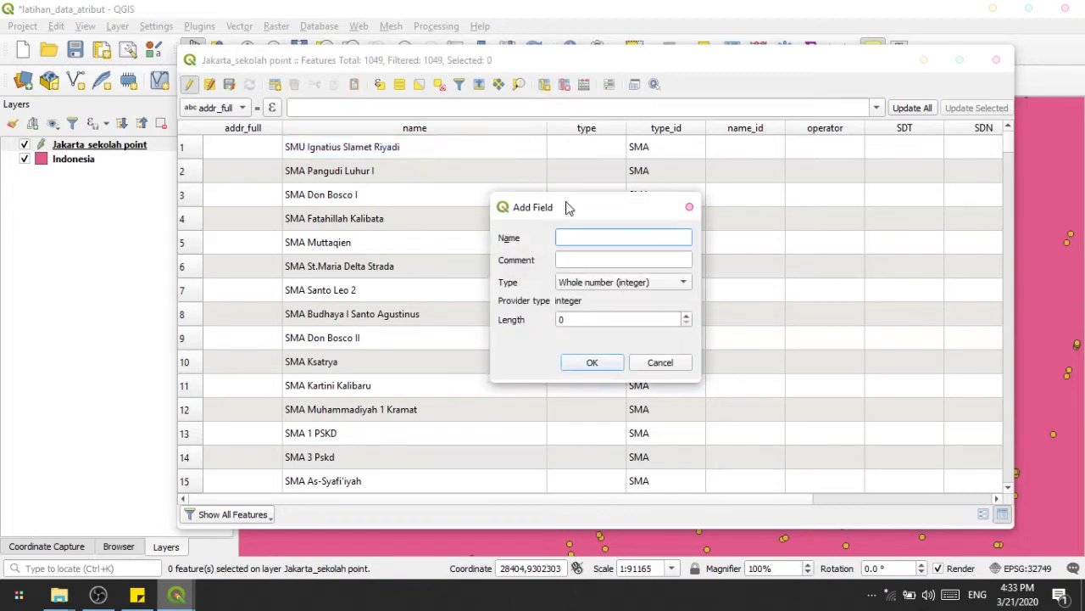
{"action": "left_click_drag", "start_coordinate": [582, 213], "coordinate": [613, 198]}
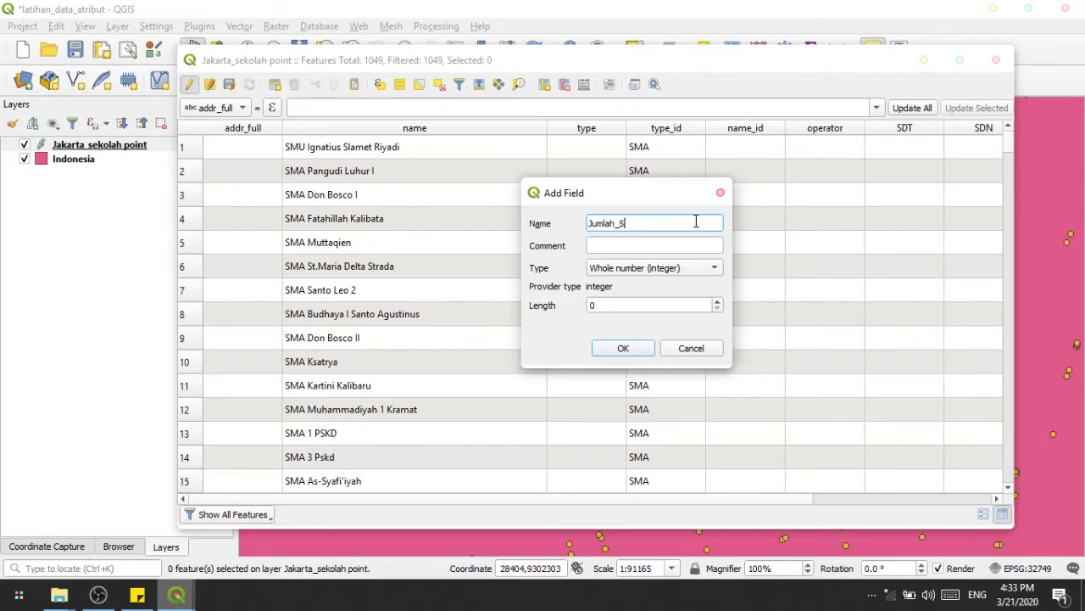
{"action": "key", "text": "BackSpace"}
{"action": "key", "text": "BackSpace"}
{"action": "key", "text": "BackSpace"}
{"action": "key", "text": "BackSpace"}
{"action": "key", "text": "BackSpace"}
{"action": "key", "text": "BackSpace"}
{"action": "key", "text": "BackSpace"}
- Set the J_Siswa field type to Whole number (integer), enter its length, and add the field
{"action": "left_click", "coordinate": [677, 268]}
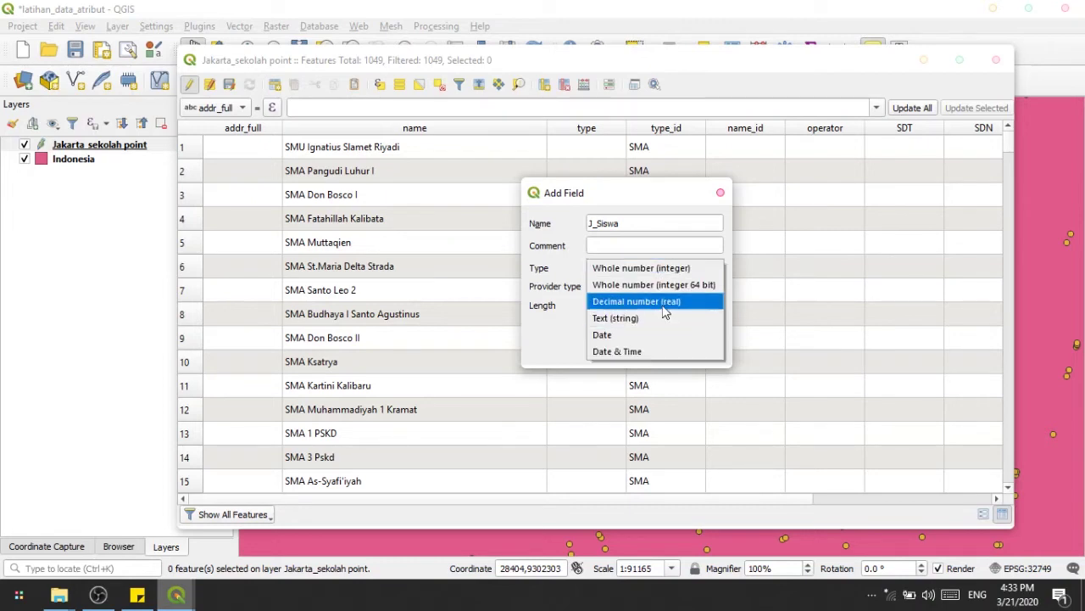
{"action": "left_click", "coordinate": [665, 270]}
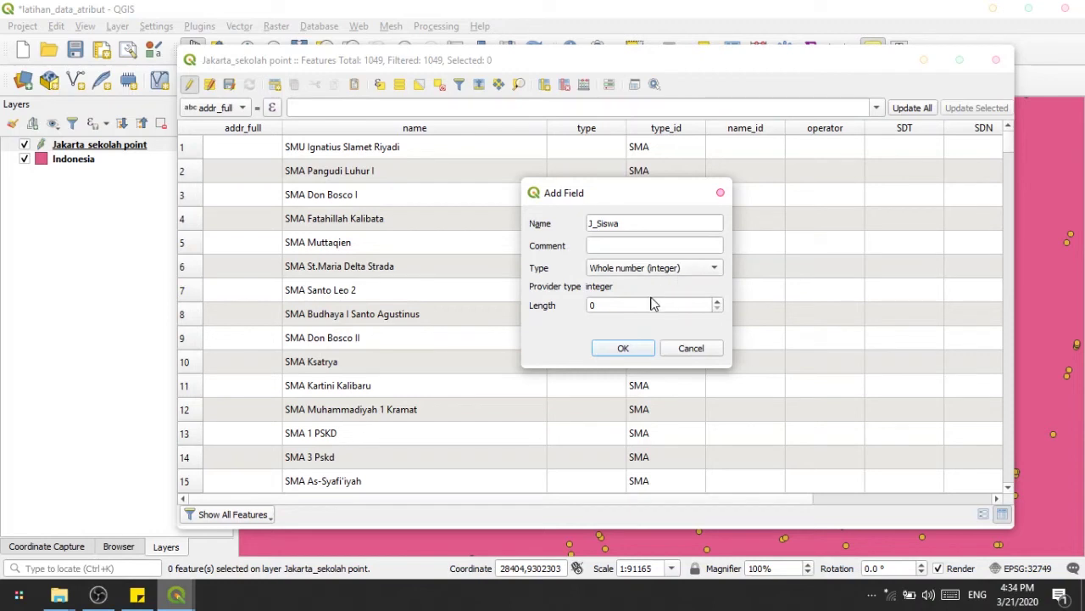
{"action": "left_click", "coordinate": [709, 305]}
{"action": "type", "text": "11"}
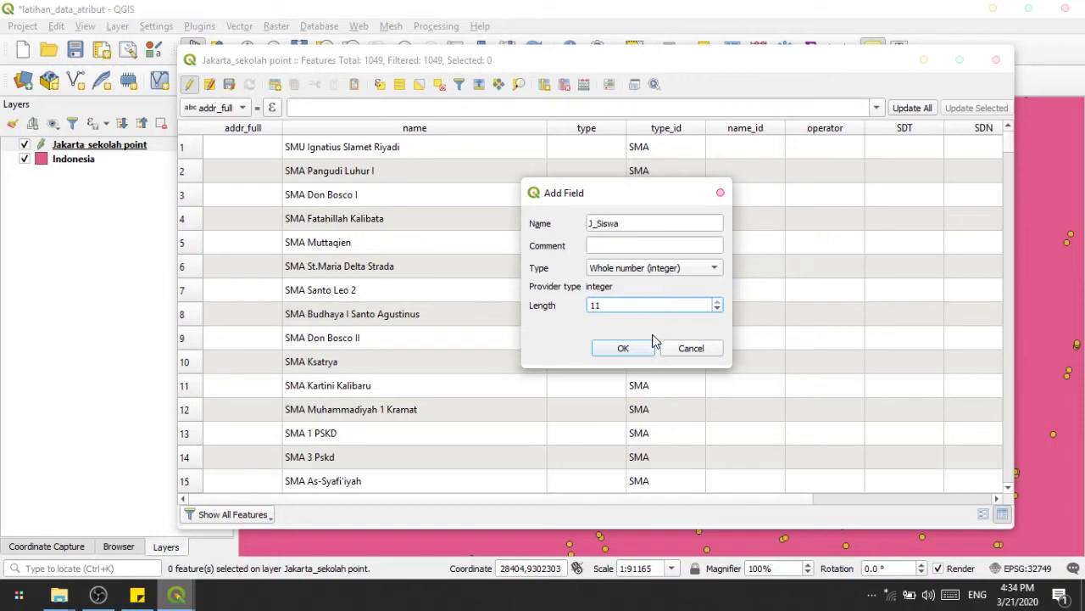
{"action": "key", "text": "BackSpace"}
{"action": "left_click", "coordinate": [622, 355]}
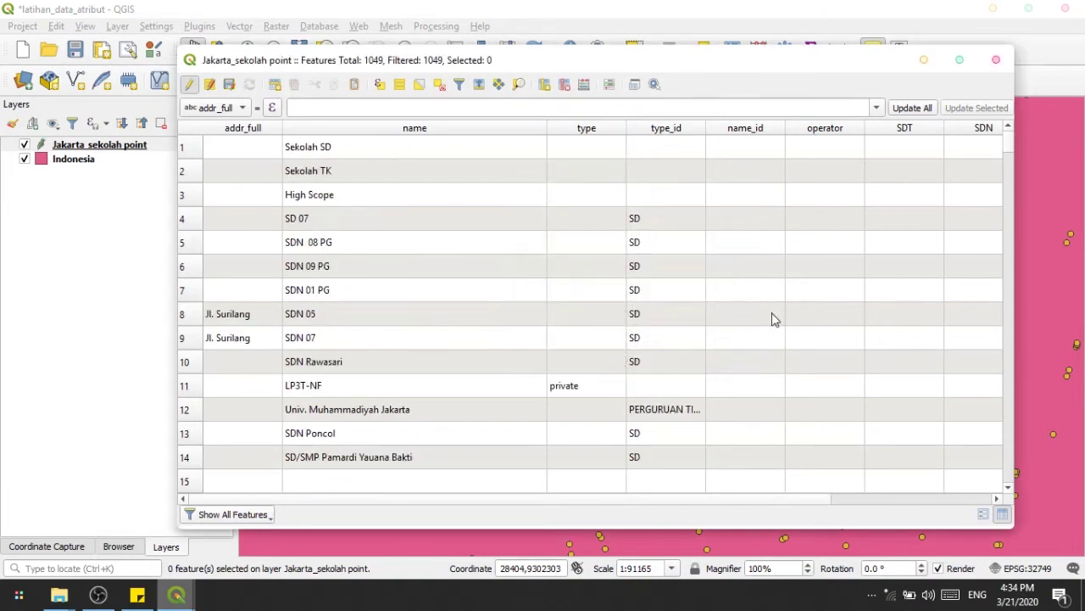
- Look across the attribute table to the new J_Siswa column and back to the first columns
{"action": "scroll", "coordinate": [827, 258], "scroll_direction": "down", "scroll_amount": 1}
{"action": "scroll", "coordinate": [827, 259], "scroll_direction": "up", "scroll_amount": 1}
{"action": "left_click_drag", "start_coordinate": [727, 502], "coordinate": [883, 499]}
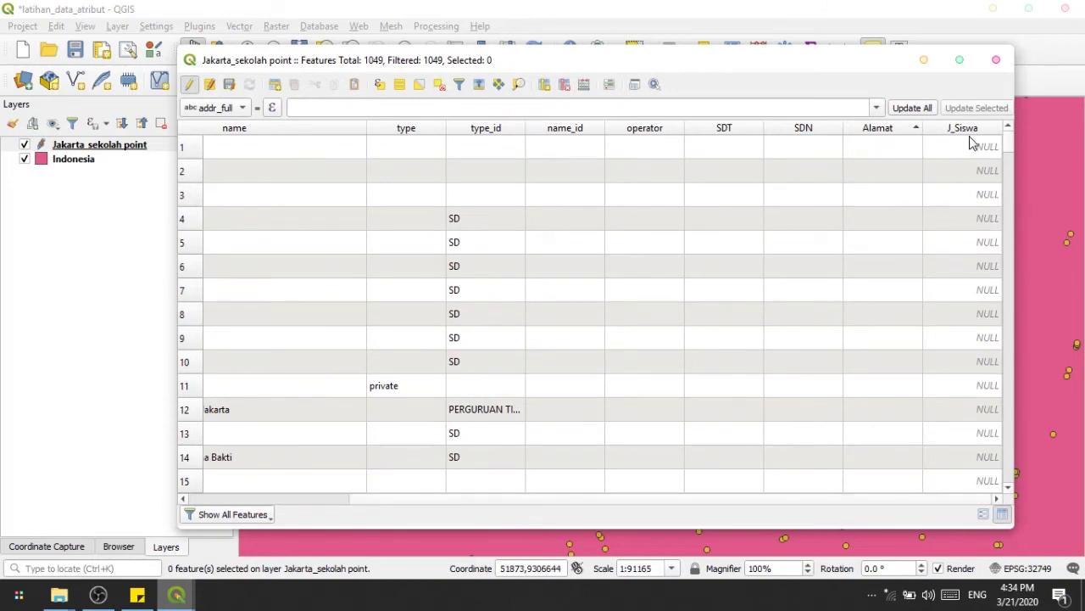
{"action": "left_click_drag", "start_coordinate": [434, 500], "coordinate": [271, 501]}
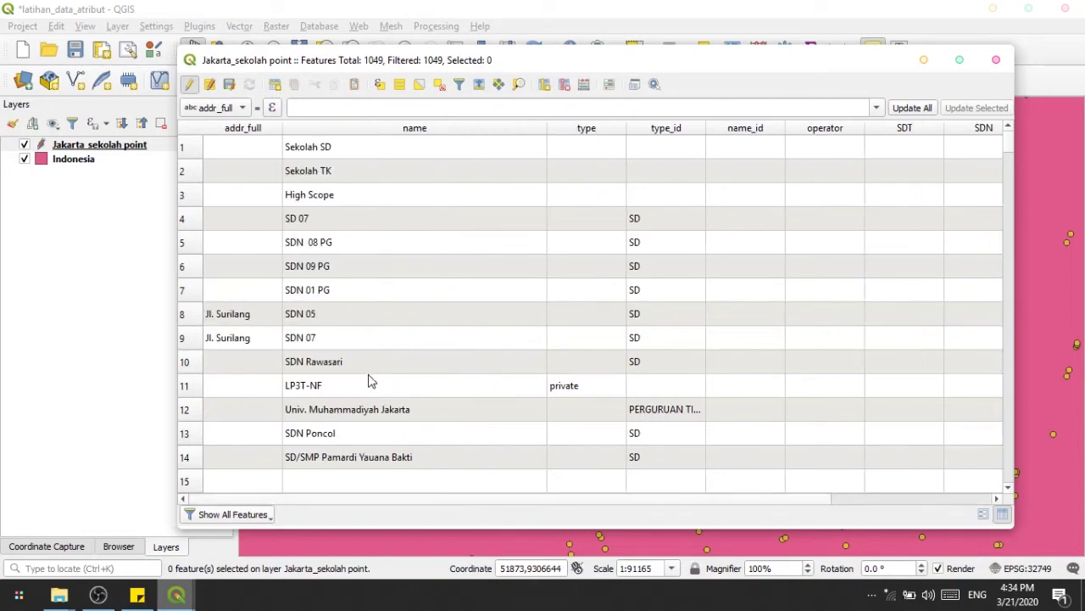
- Set J_Siswa to 1000 for the Univ. Muhammadiyah Jakarta record
{"action": "double_click", "coordinate": [349, 410]}
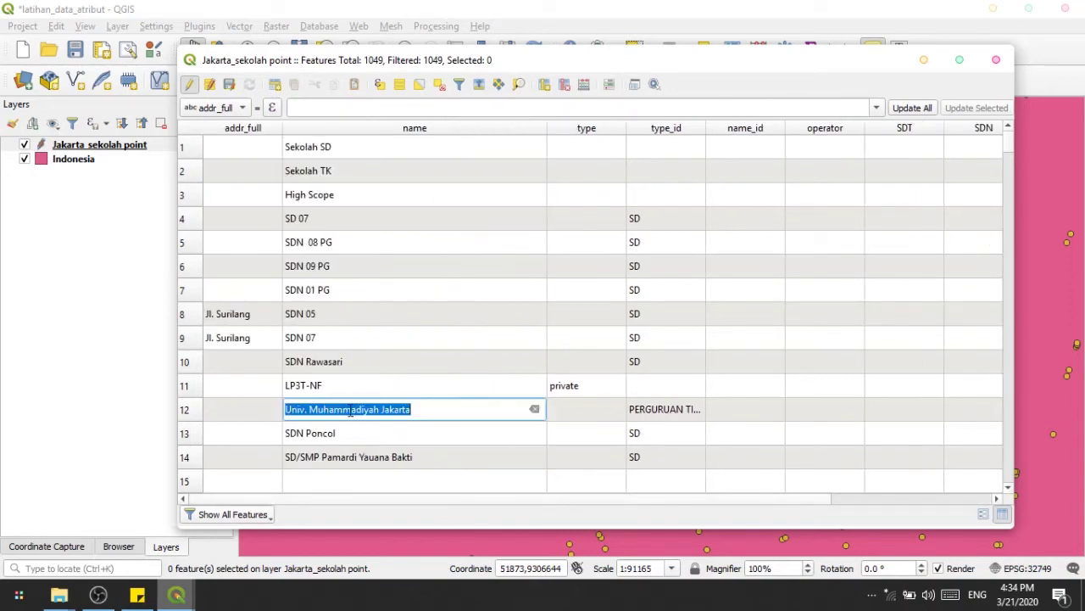
{"action": "left_click", "coordinate": [480, 413]}
{"action": "double_click", "coordinate": [672, 409]}
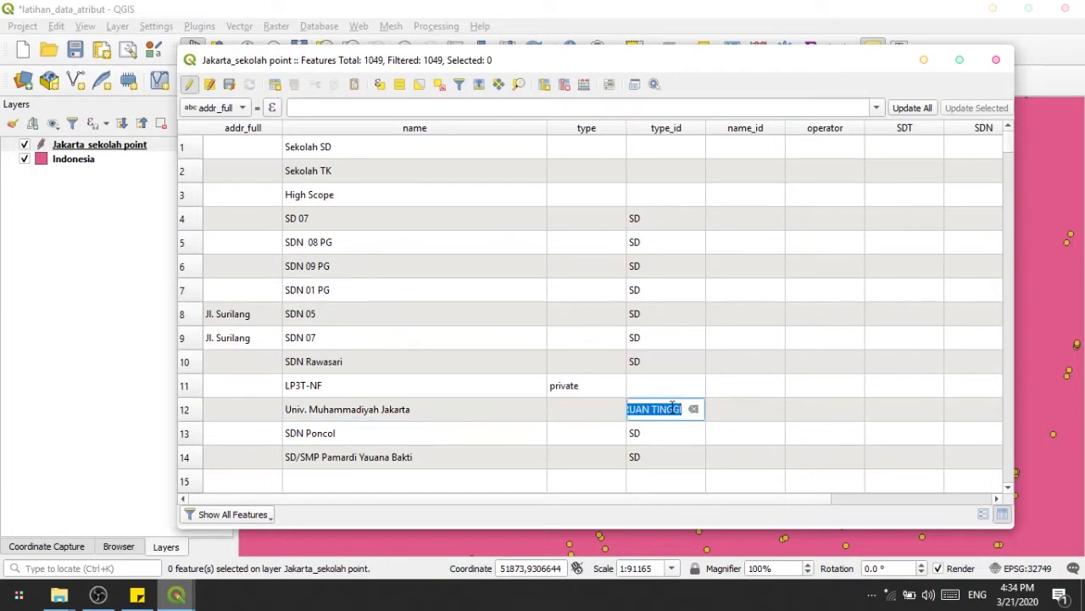
{"action": "key", "text": "Return"}
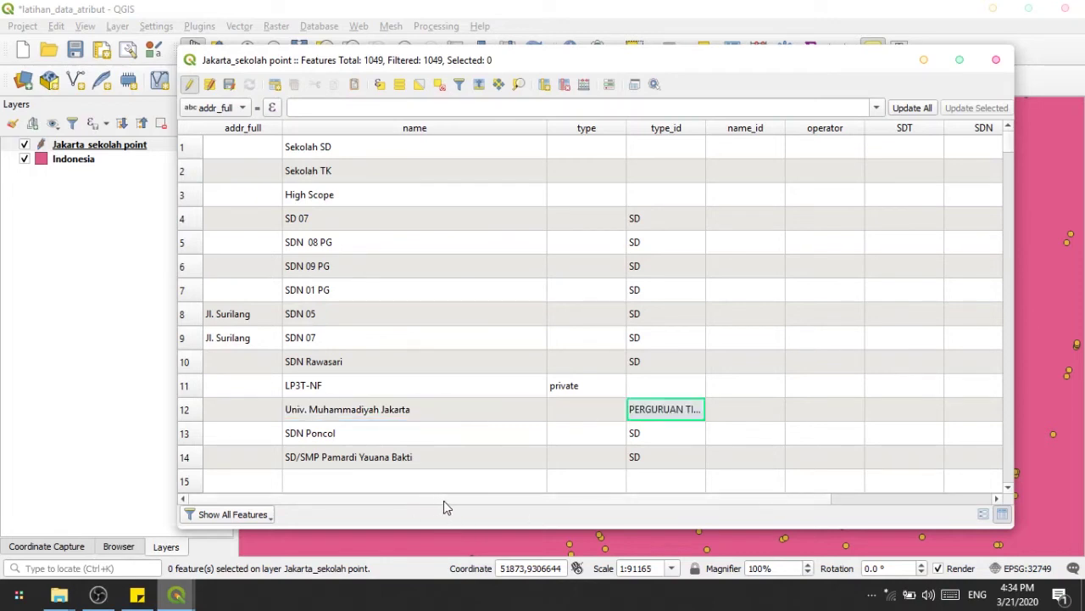
{"action": "scroll", "coordinate": [474, 498], "scroll_direction": "right", "scroll_amount": 2}
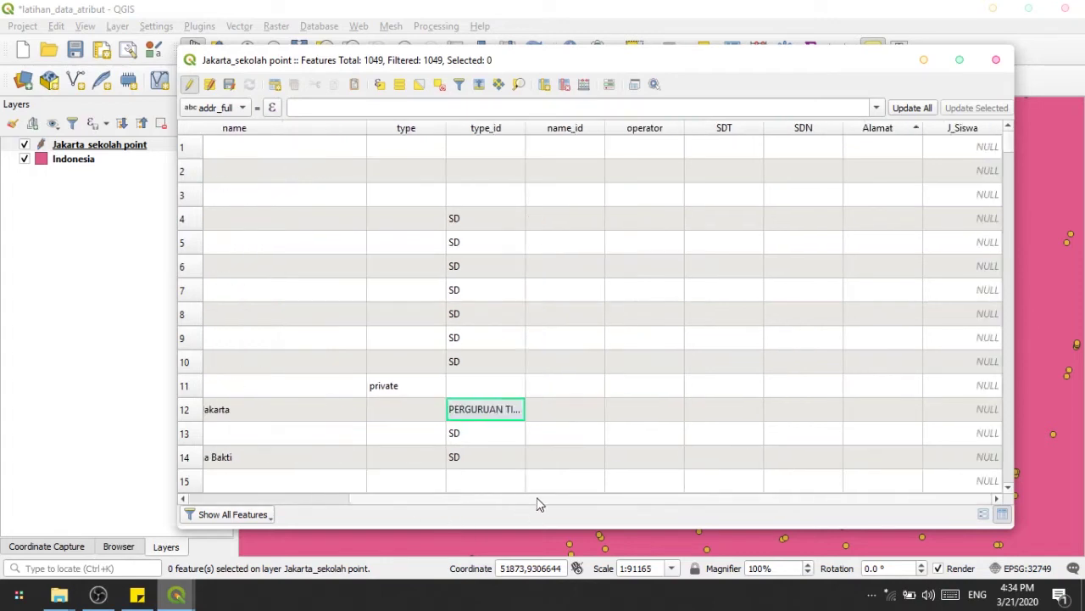
{"action": "double_click", "coordinate": [951, 414]}
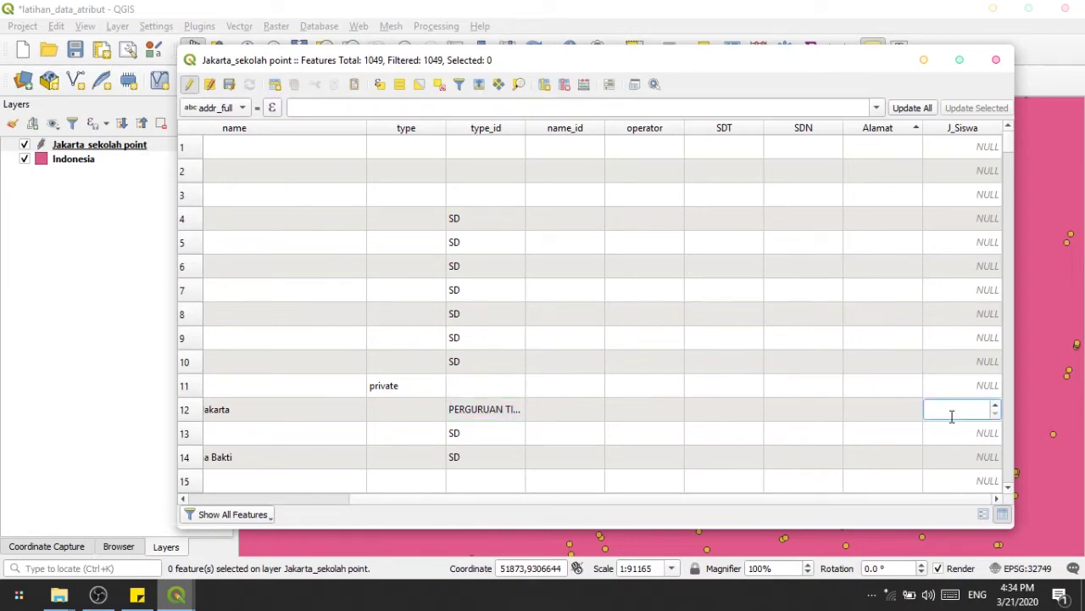
{"action": "type", "text": "1000"}
{"action": "key", "text": "Return"}
- Highlight the part about deleting fields in the note, and return to the attribute table
{"action": "left_click", "coordinate": [136, 596]}
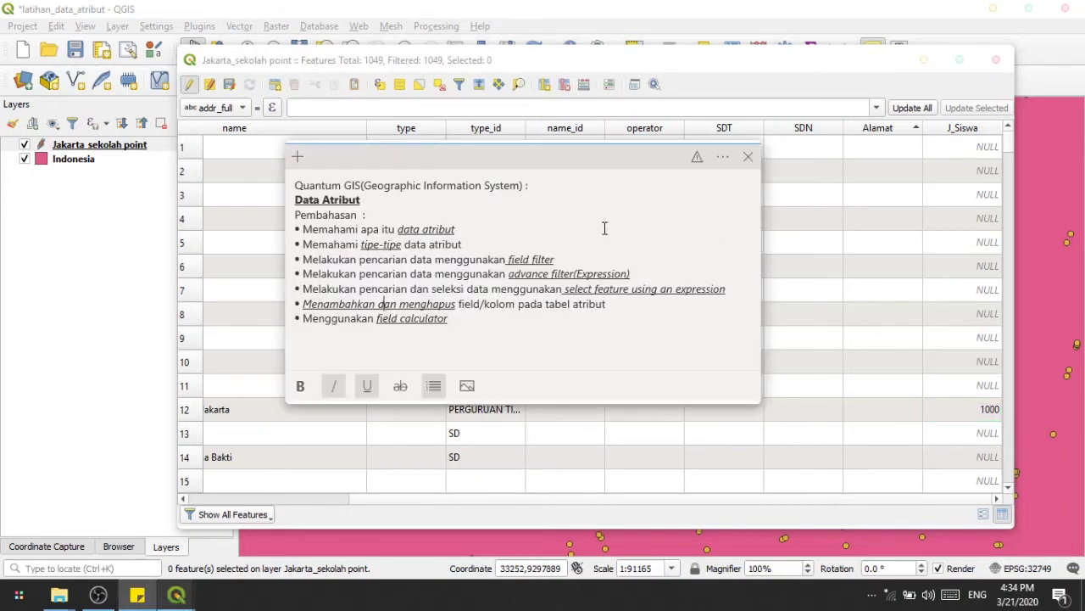
{"action": "left_click_drag", "start_coordinate": [399, 307], "coordinate": [573, 313]}
{"action": "left_click", "coordinate": [572, 313]}
{"action": "left_click", "coordinate": [852, 82]}
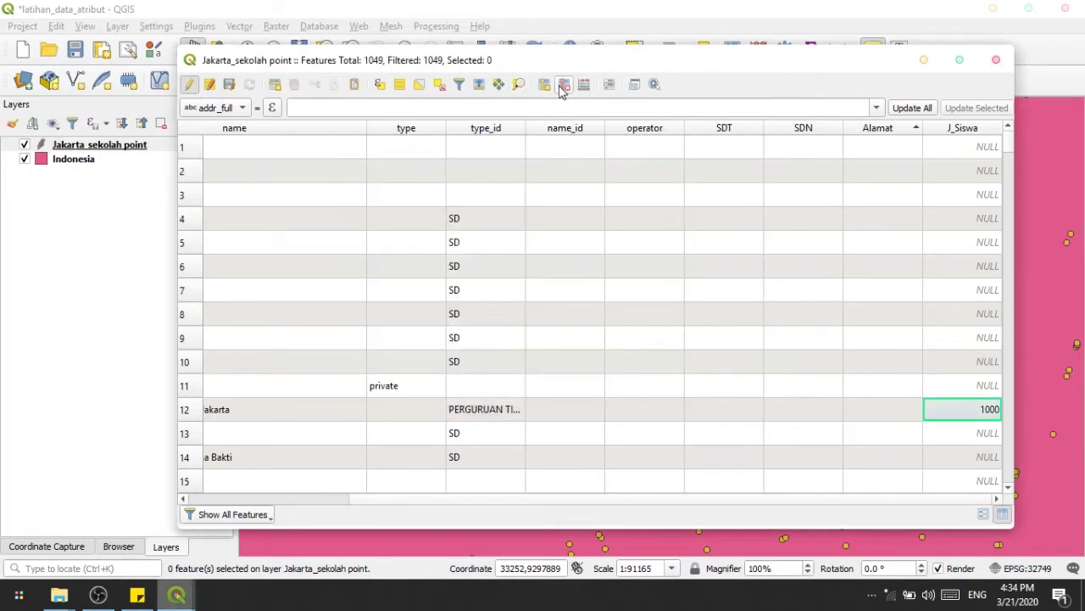
- Sort the attribute table by J_Siswa in descending order, and delete the J_Siswa field
{"action": "left_click", "coordinate": [942, 128]}
{"action": "left_click", "coordinate": [942, 128]}
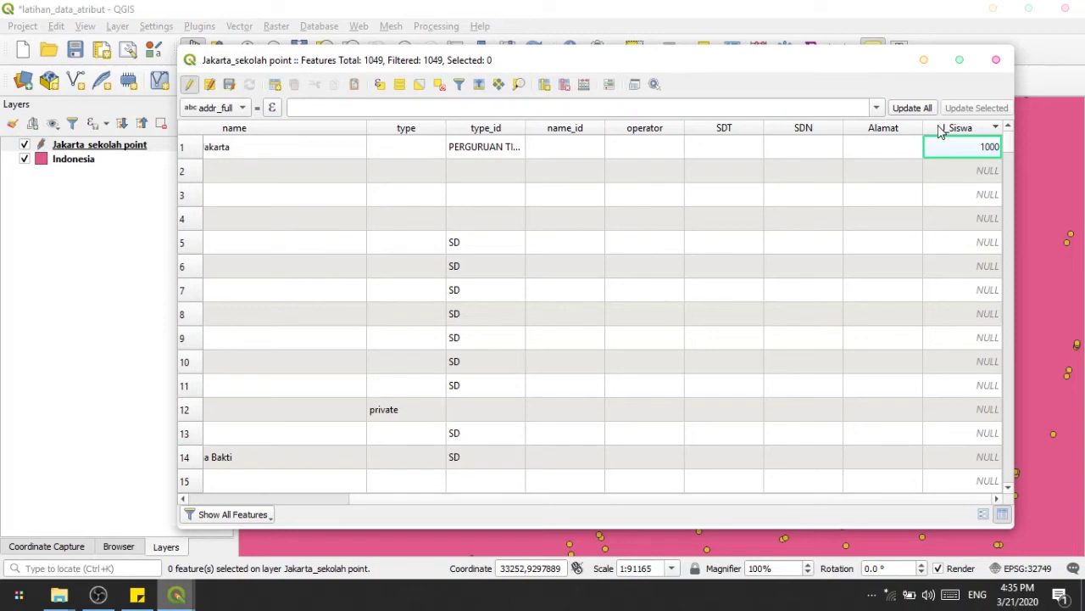
{"action": "left_click", "coordinate": [565, 85]}
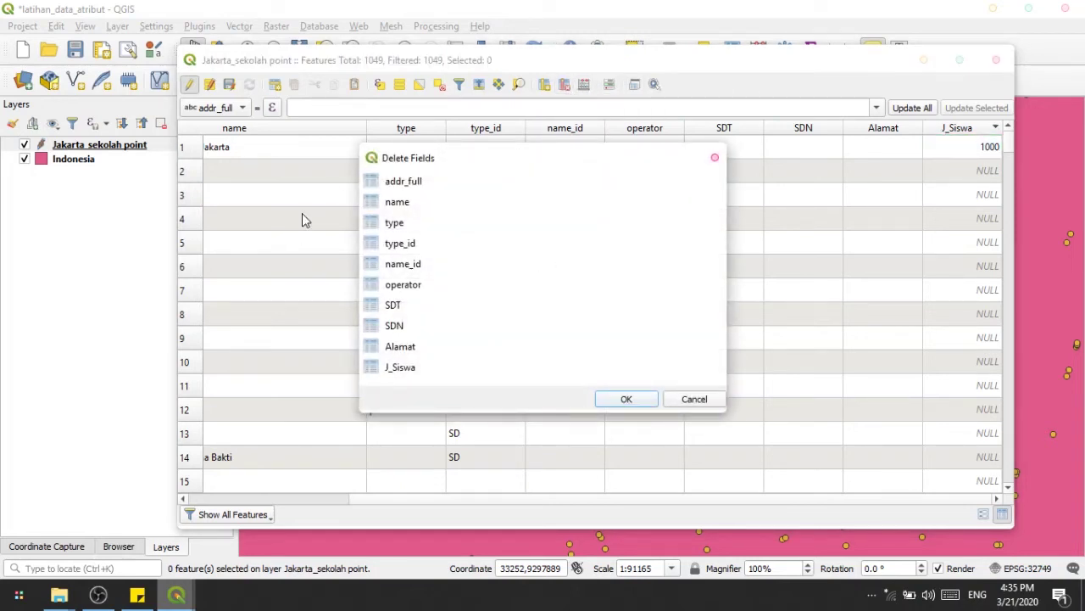
{"action": "left_click_drag", "start_coordinate": [444, 163], "coordinate": [551, 166]}
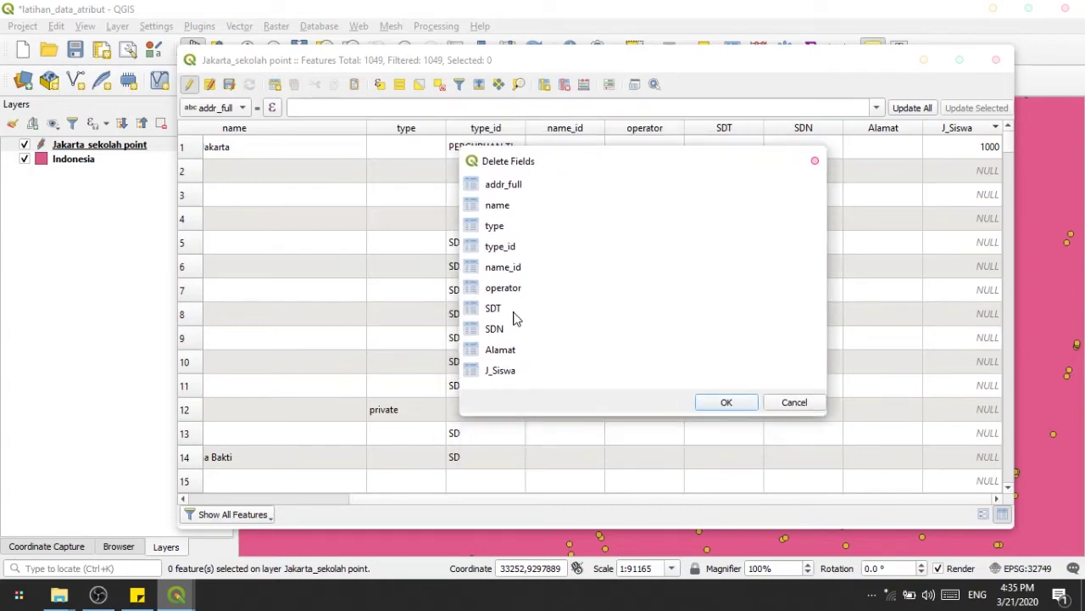
{"action": "left_click", "coordinate": [498, 373]}
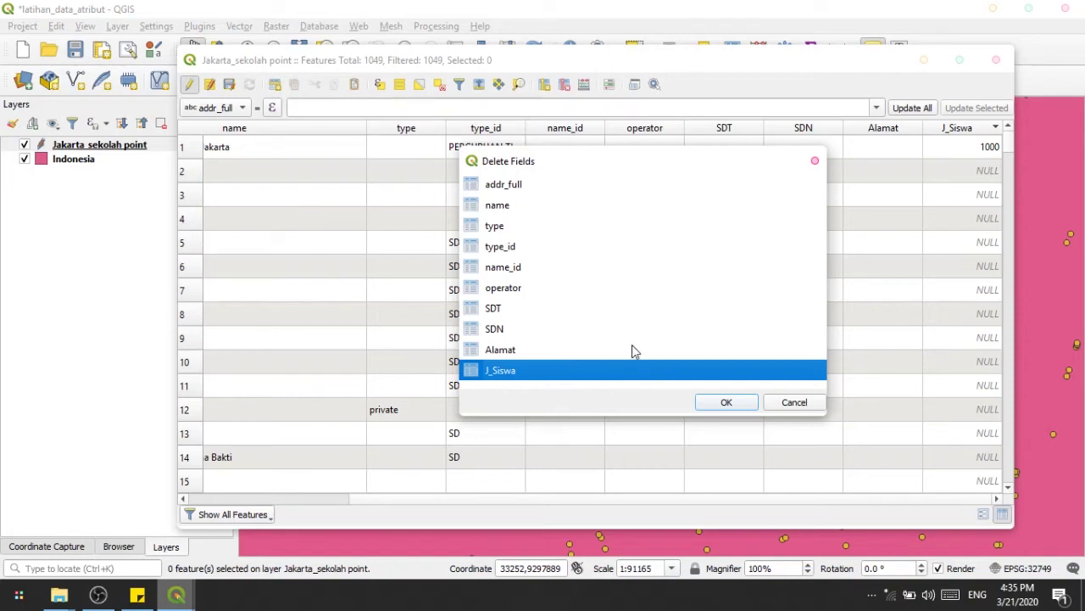
{"action": "left_click", "coordinate": [517, 378]}
{"action": "left_click", "coordinate": [509, 375]}
{"action": "left_click", "coordinate": [726, 402]}
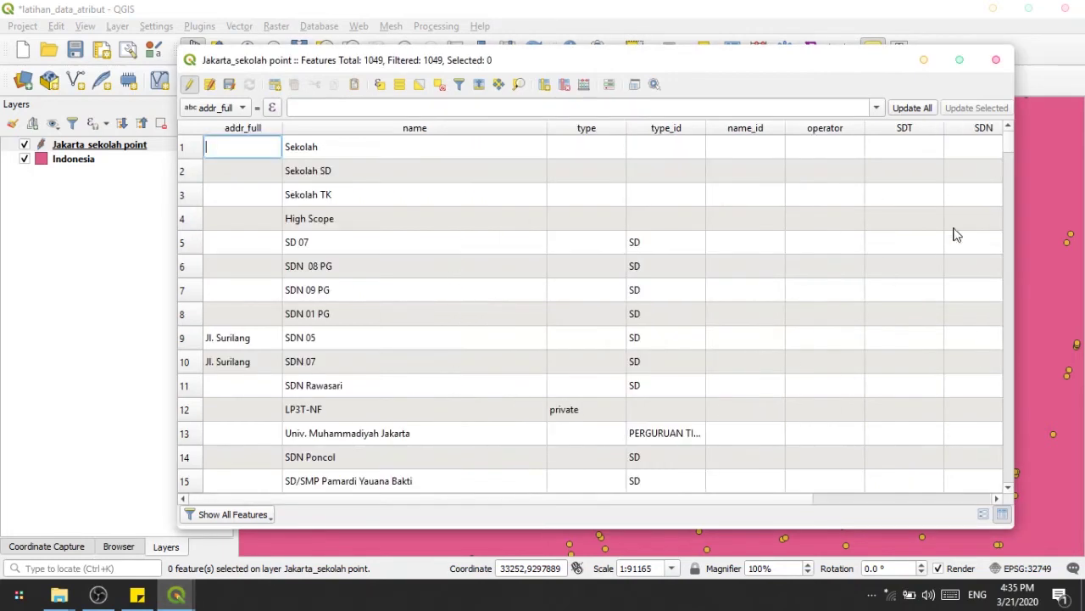
{"action": "left_click_drag", "start_coordinate": [754, 502], "coordinate": [994, 514]}
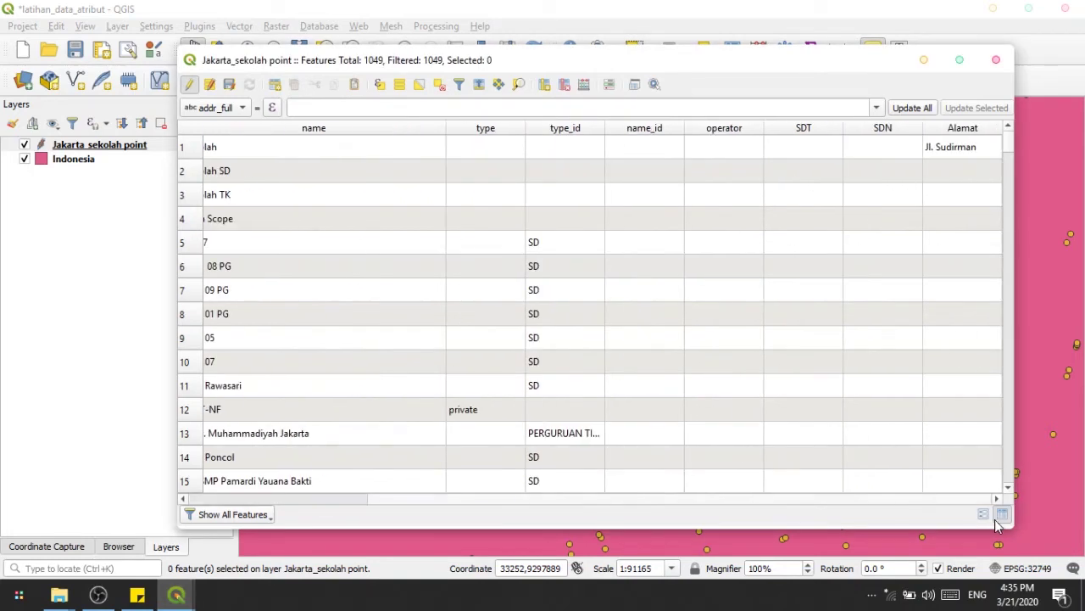
{"action": "left_click_drag", "start_coordinate": [700, 501], "coordinate": [352, 513]}
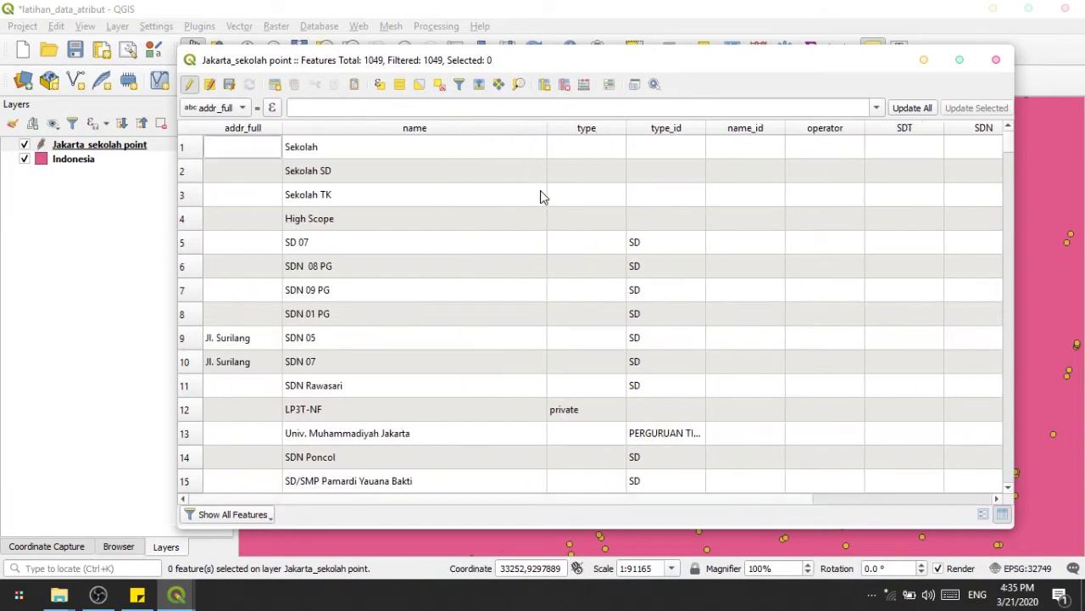
- Switch to the sticky note and highlight the item about adding and deleting fields in the attribute table
{"action": "left_click", "coordinate": [138, 596]}
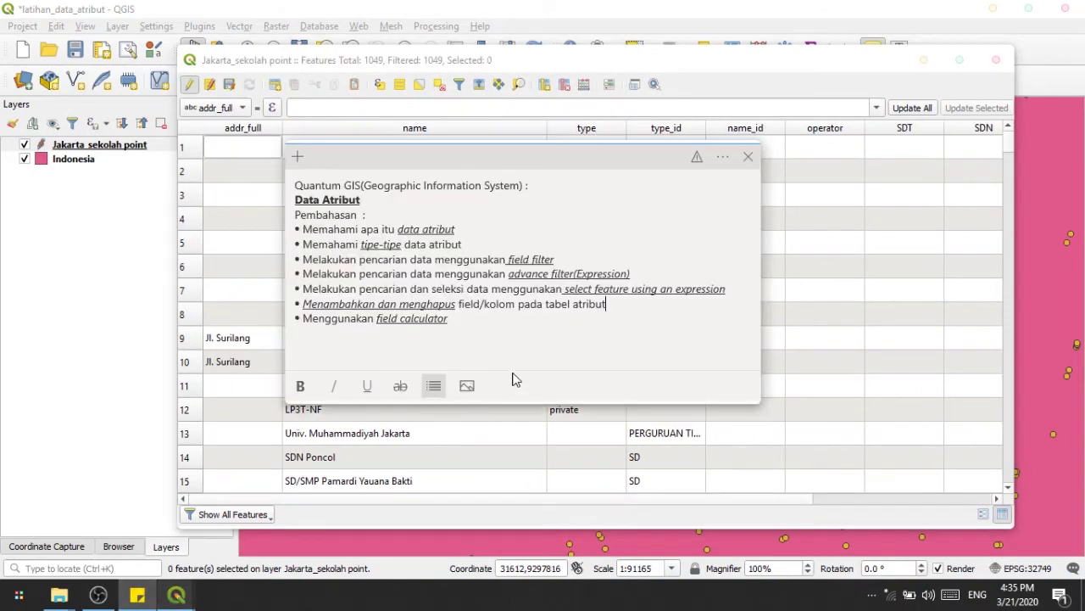
{"action": "left_click_drag", "start_coordinate": [605, 304], "coordinate": [295, 302]}
{"action": "left_click", "coordinate": [321, 310]}
{"action": "left_click", "coordinate": [599, 305]}
- Highlight the field calculator item in the note, and return to the attribute table
{"action": "left_click", "coordinate": [472, 323]}
{"action": "left_click_drag", "start_coordinate": [485, 321], "coordinate": [396, 322]}
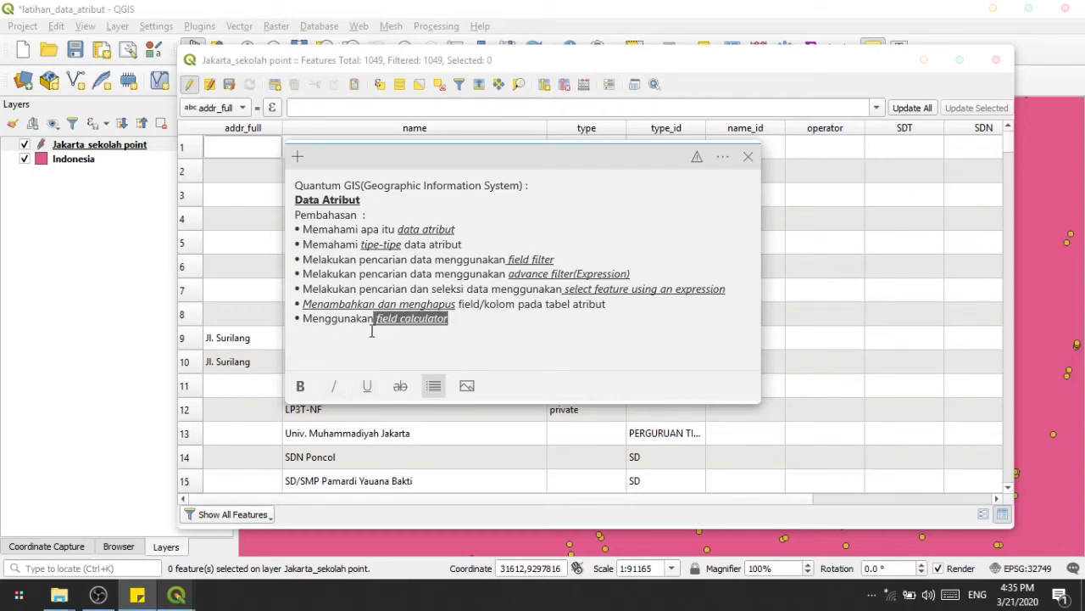
{"action": "left_click", "coordinate": [458, 319]}
{"action": "left_click_drag", "start_coordinate": [458, 319], "coordinate": [405, 322]}
{"action": "left_click", "coordinate": [413, 320]}
{"action": "left_click", "coordinate": [519, 326]}
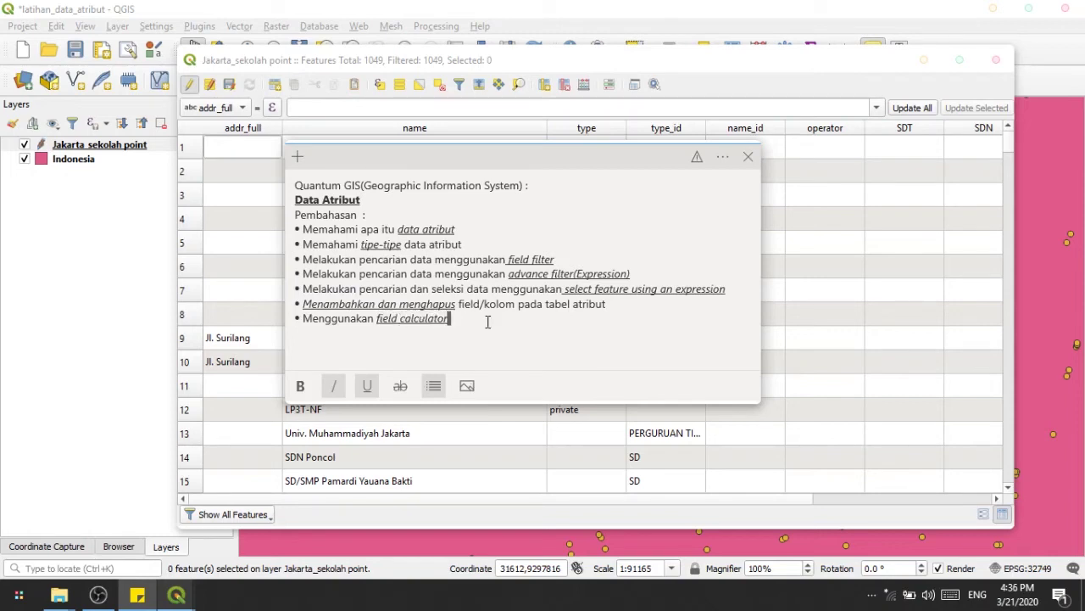
{"action": "left_click_drag", "start_coordinate": [488, 322], "coordinate": [464, 321]}
{"action": "left_click", "coordinate": [397, 319]}
{"action": "left_click", "coordinate": [509, 320]}
{"action": "left_click", "coordinate": [727, 74]}
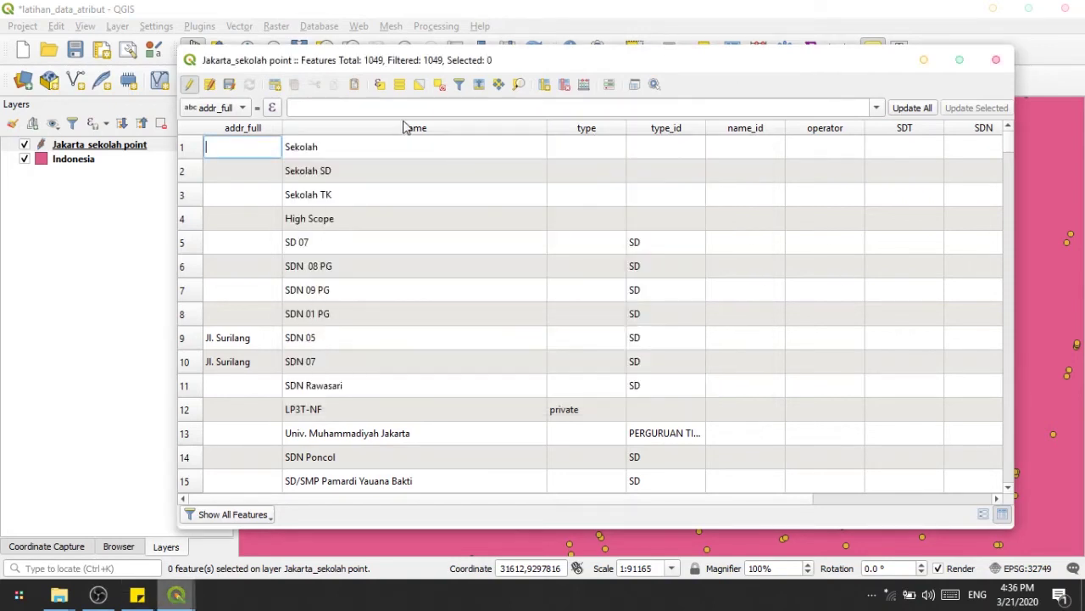
- Stop editing the Jakarta_sekolah point layer and save its changes
{"action": "double_click", "coordinate": [378, 151]}
{"action": "left_click", "coordinate": [259, 146]}
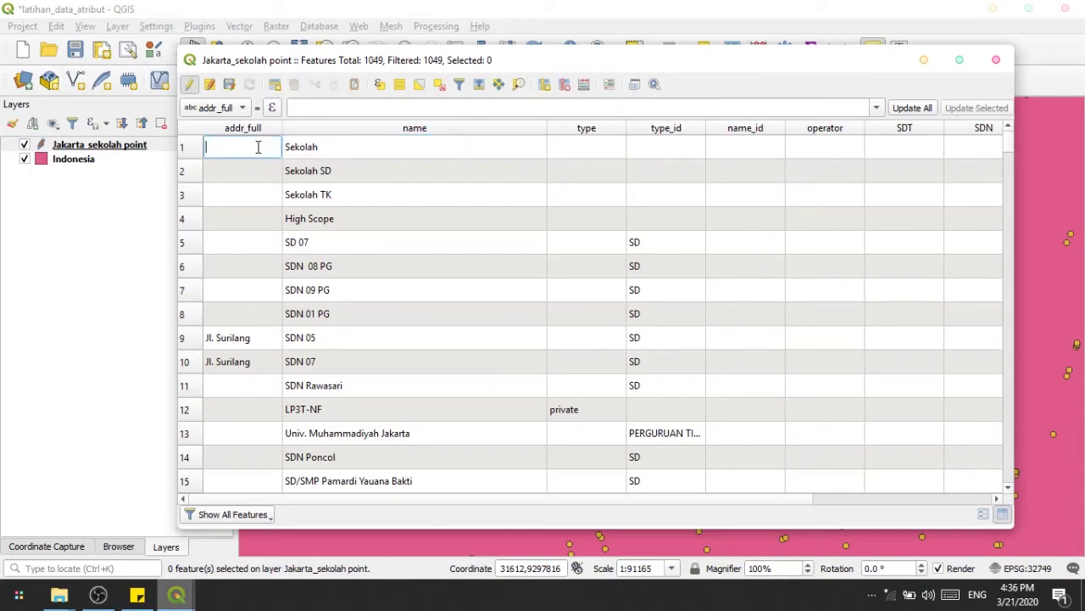
{"action": "left_click", "coordinate": [190, 84]}
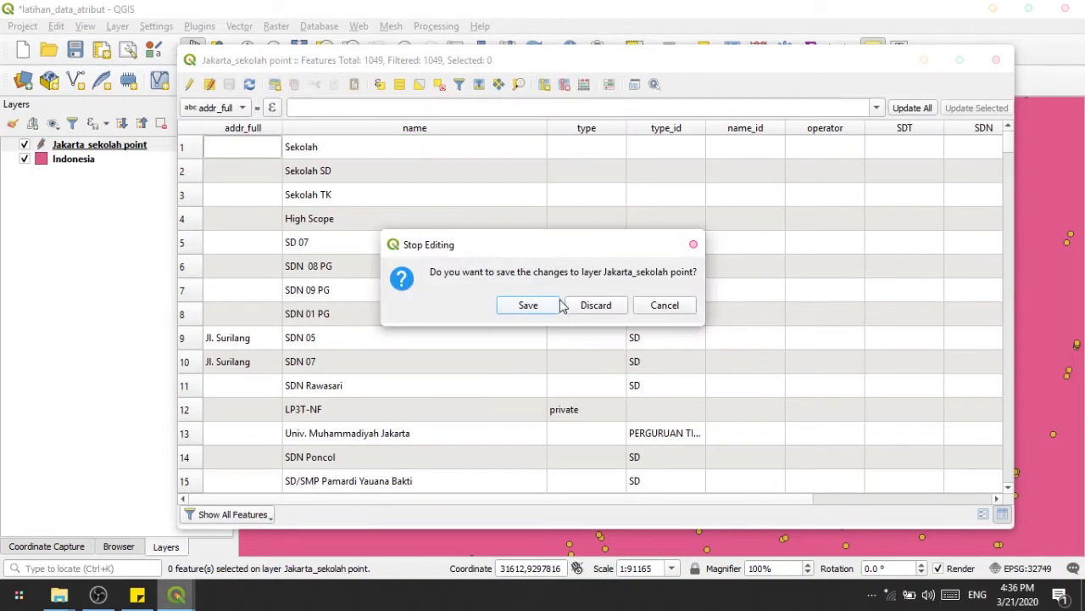
{"action": "left_click", "coordinate": [545, 306]}
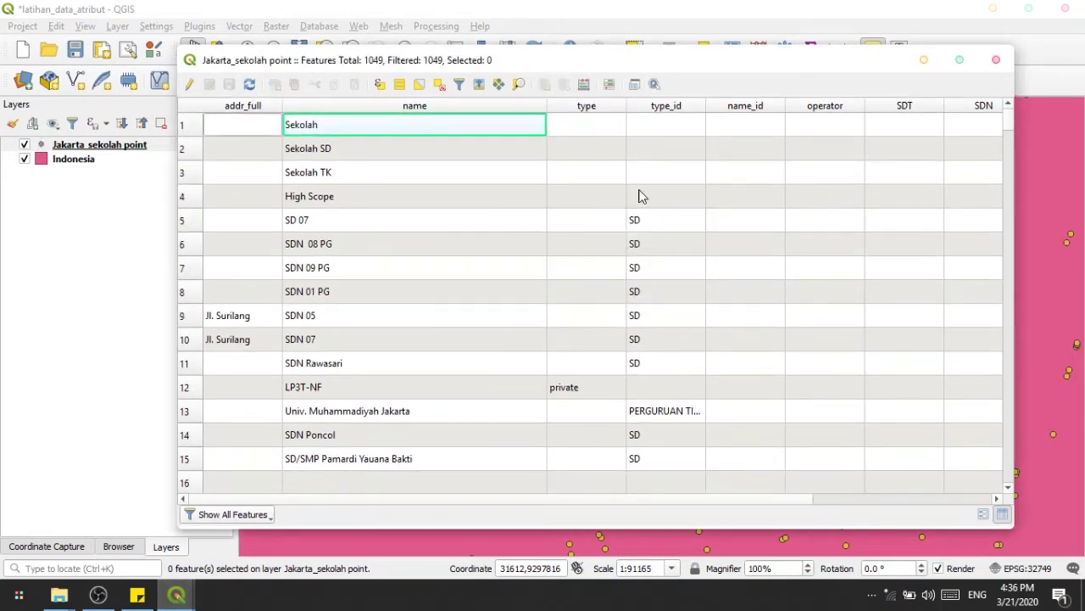
- Turn editing back on for the Jakarta_sekolah point layer, and close its attribute table after looking through the columns
{"action": "left_click", "coordinate": [189, 85]}
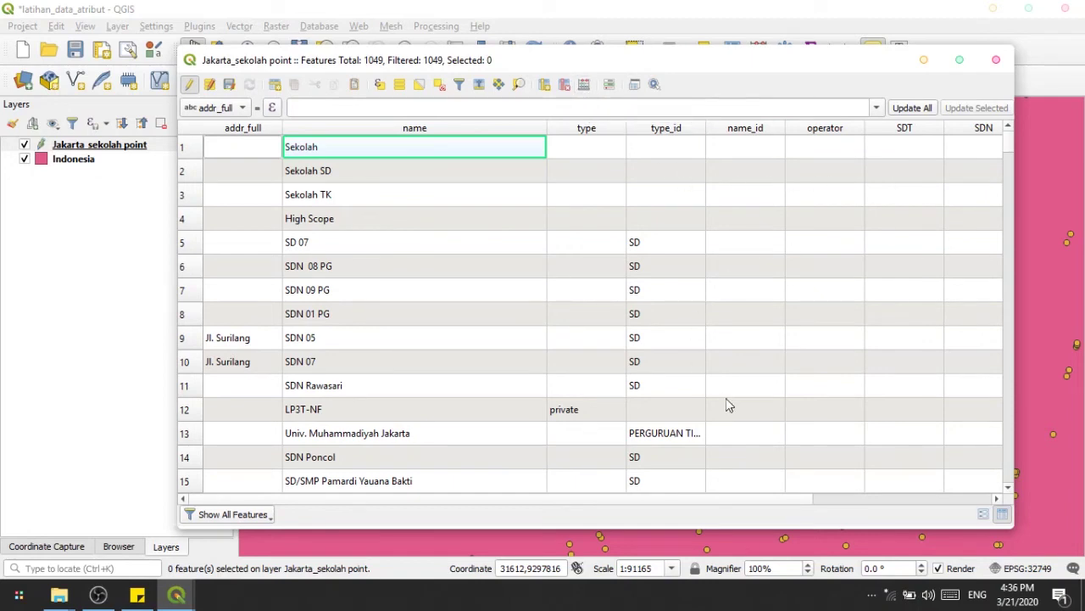
{"action": "scroll", "coordinate": [823, 499], "scroll_direction": "right", "scroll_amount": 3}
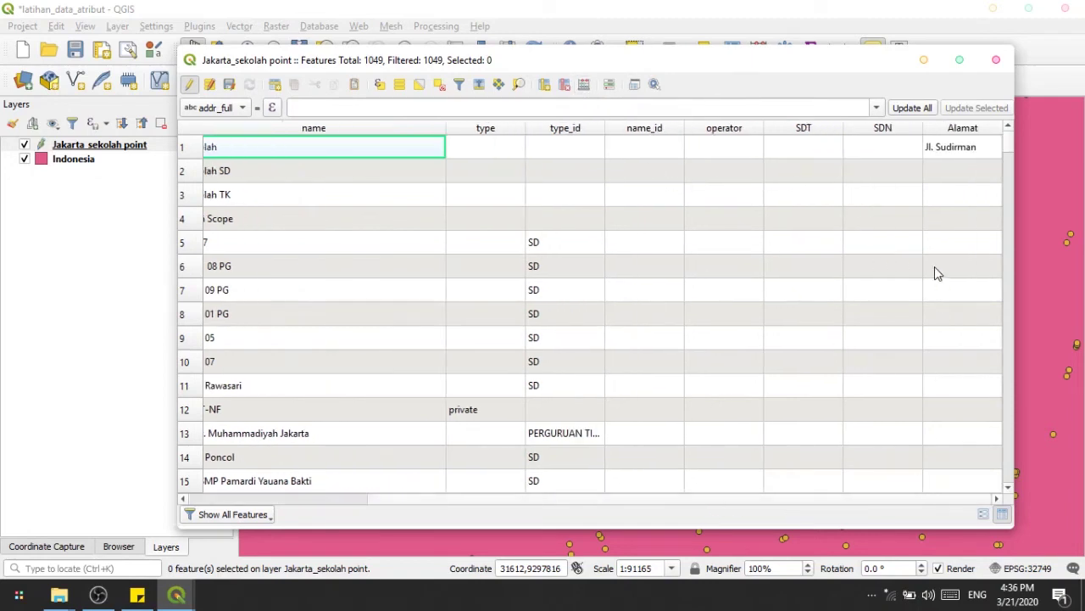
{"action": "scroll", "coordinate": [934, 266], "scroll_direction": "down", "scroll_amount": 20}
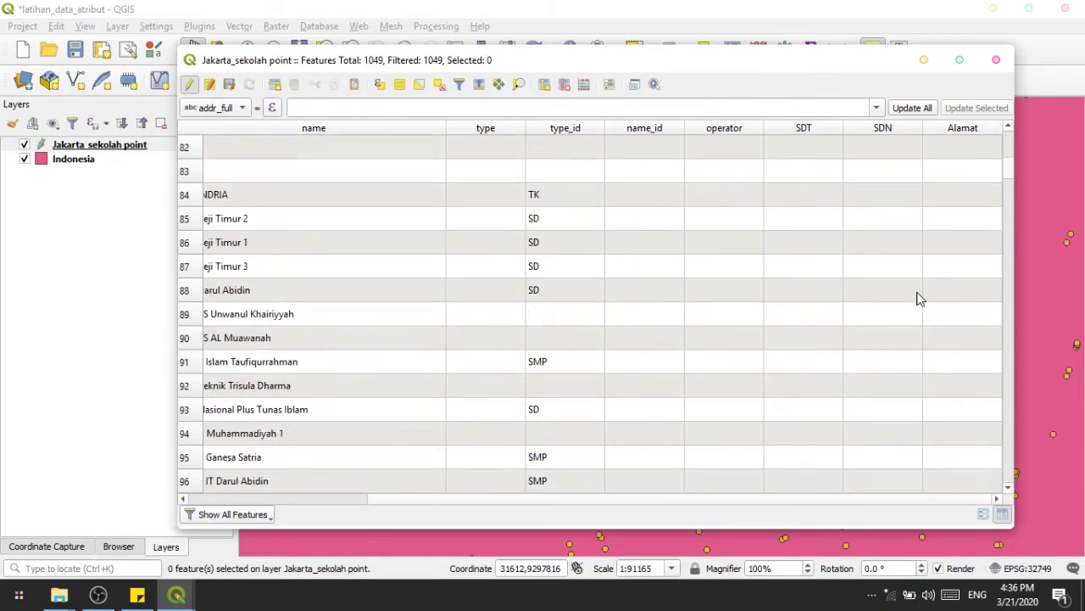
{"action": "scroll", "coordinate": [876, 223], "scroll_direction": "up", "scroll_amount": 20}
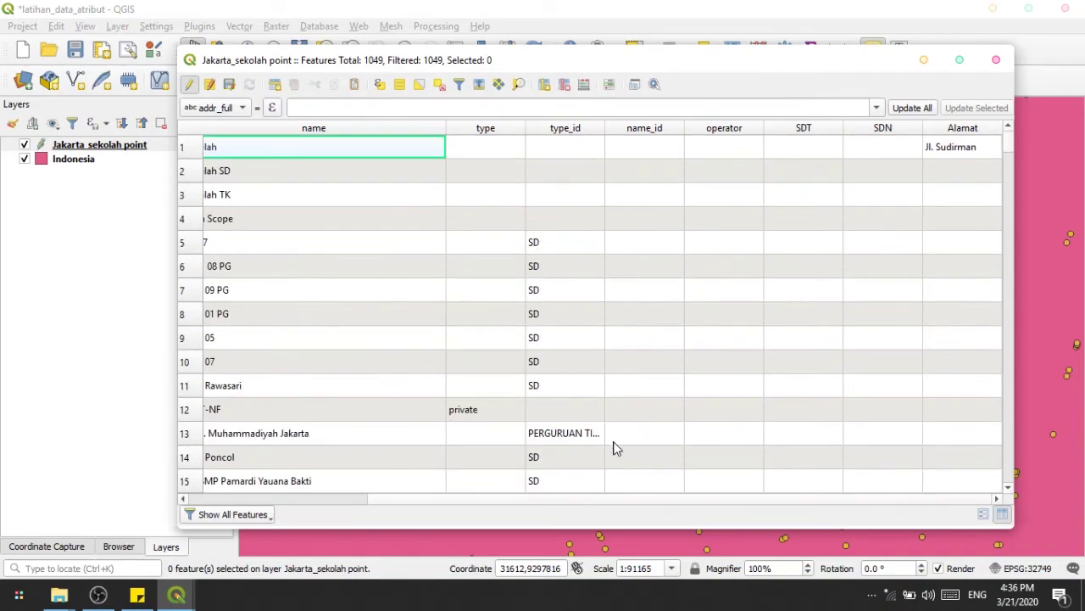
{"action": "scroll", "coordinate": [618, 500], "scroll_direction": "left", "scroll_amount": 3}
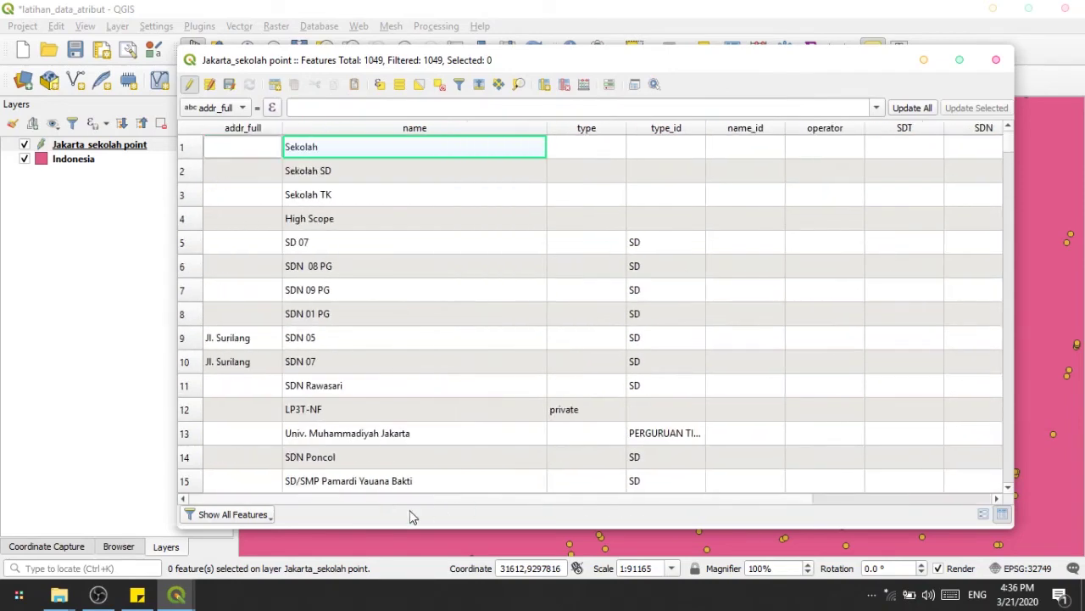
{"action": "left_click", "coordinate": [997, 64]}
{"action": "left_click", "coordinate": [697, 156]}
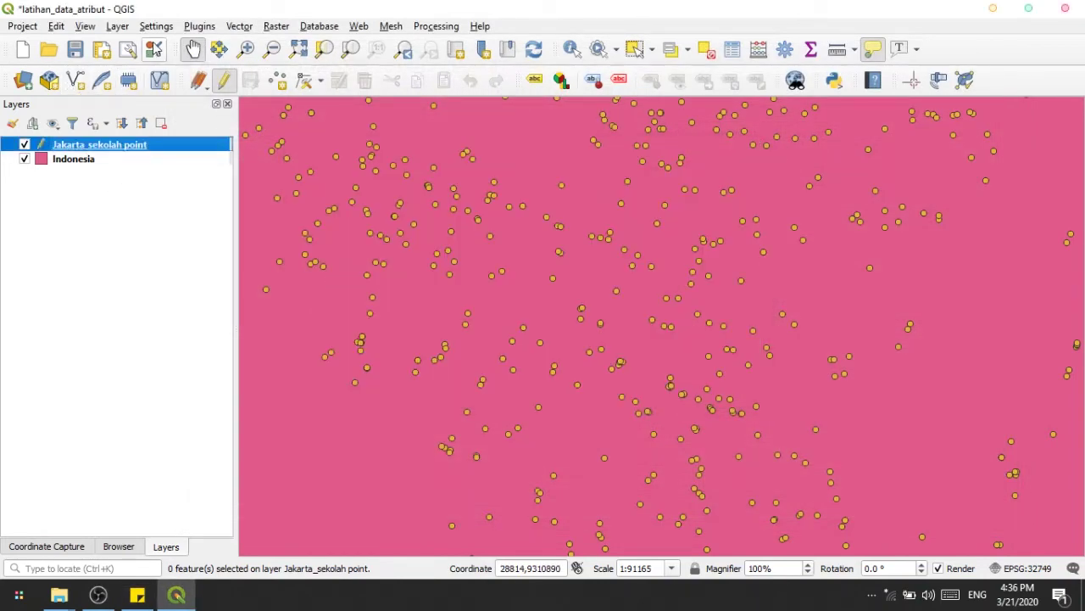
- Add the vector layer Penduduk_Kudus_2014.shp from the 5_Data Atribut folder to the project
{"action": "left_click", "coordinate": [112, 29]}
{"action": "mouse_move", "coordinate": [170, 79]}
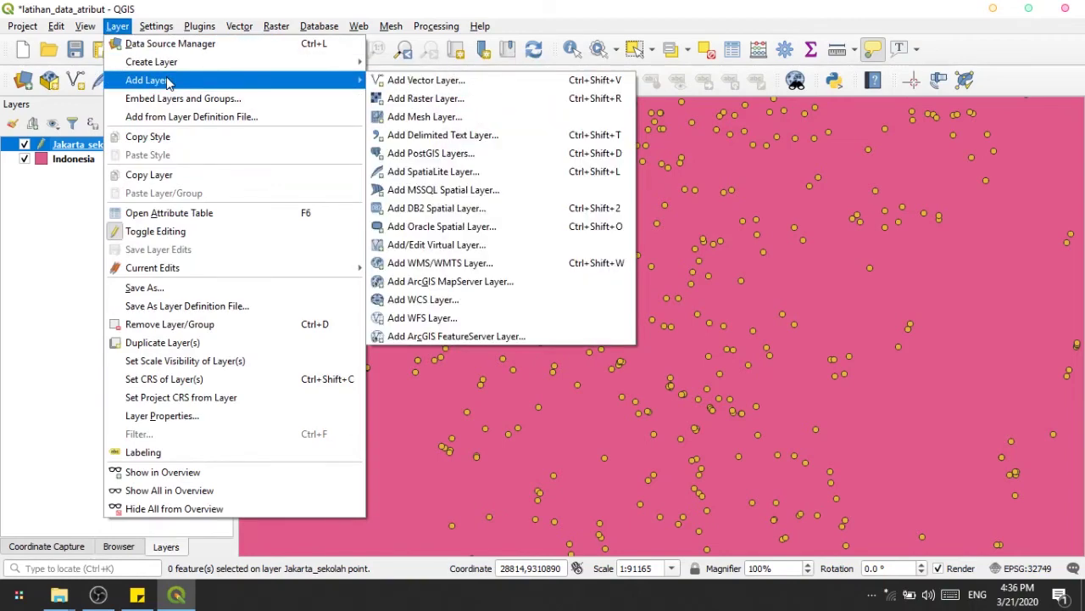
{"action": "left_click", "coordinate": [436, 85]}
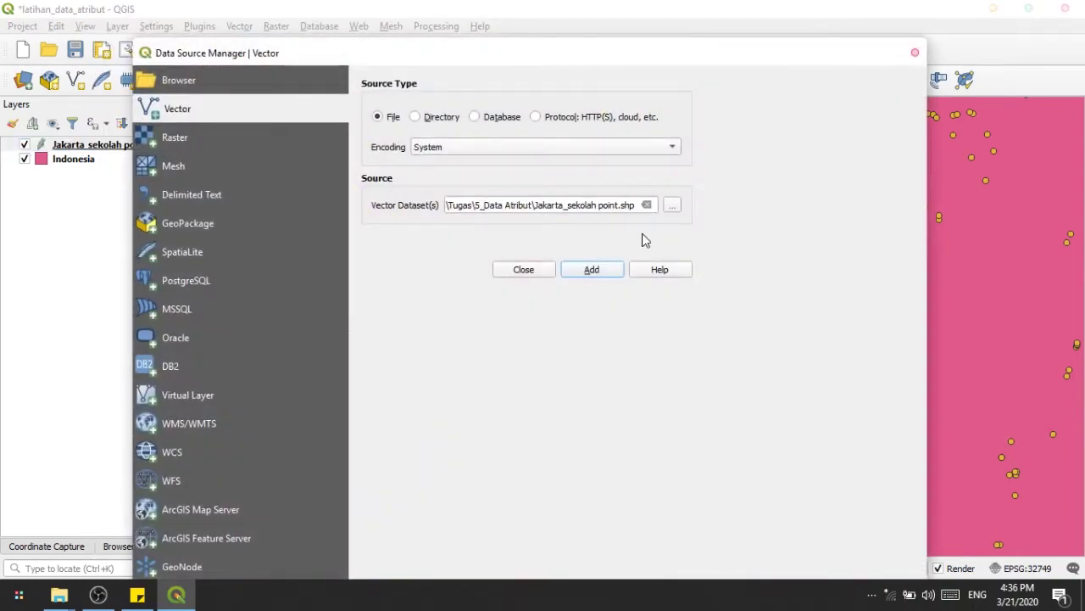
{"action": "left_click", "coordinate": [674, 209]}
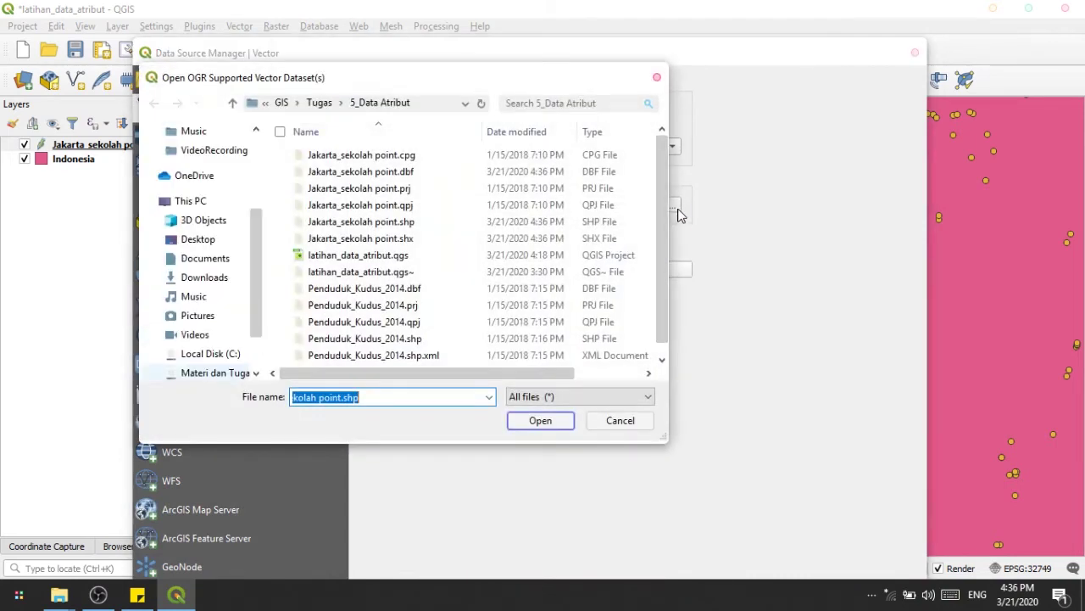
{"action": "scroll", "coordinate": [348, 212], "scroll_direction": "down", "scroll_amount": 1}
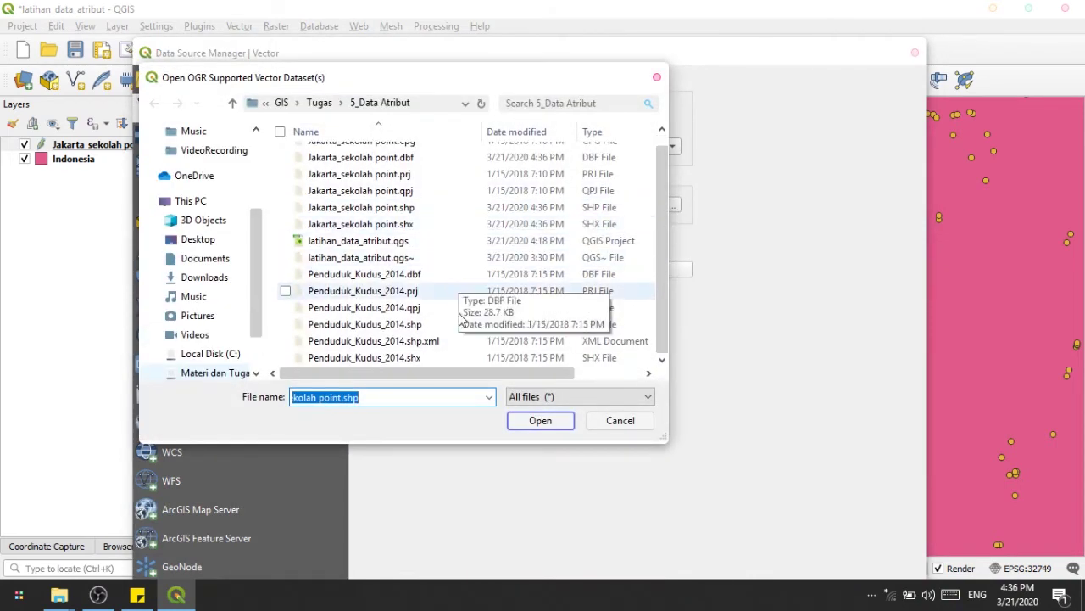
{"action": "double_click", "coordinate": [405, 329]}
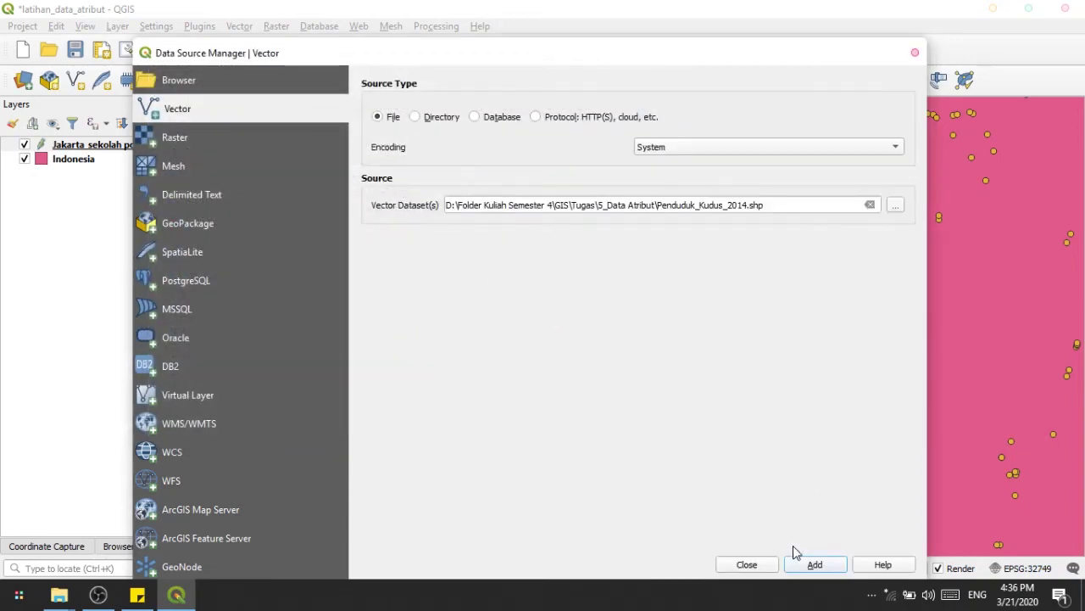
{"action": "left_click", "coordinate": [806, 565]}
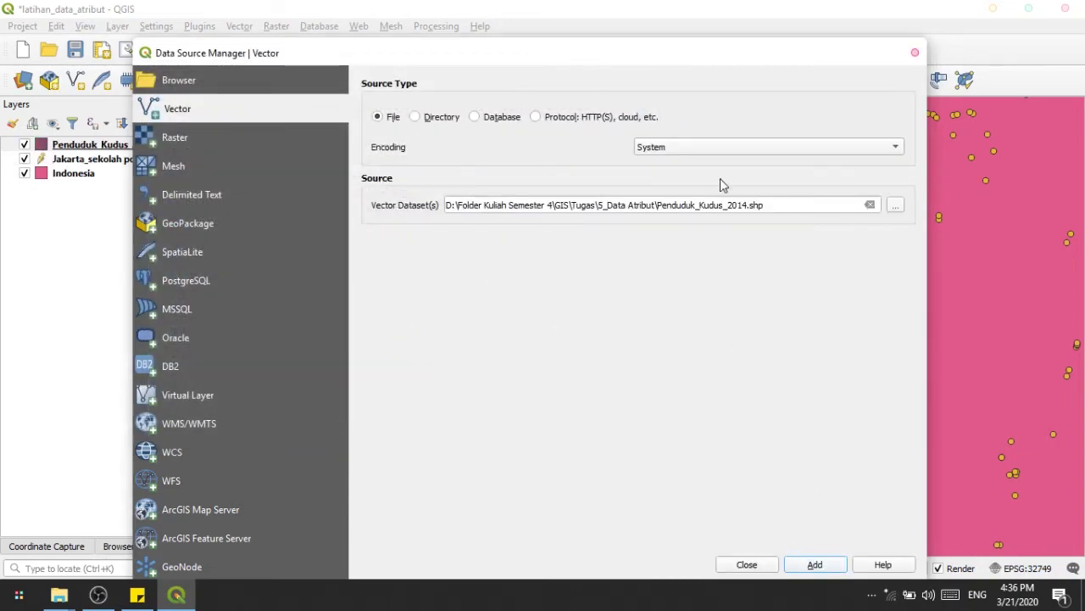
{"action": "left_click", "coordinate": [914, 54]}
- Locate the Penduduk_Kudus_2014 polygons on the map and view them up close
{"action": "scroll", "coordinate": [482, 295], "scroll_direction": "down", "scroll_amount": 5}
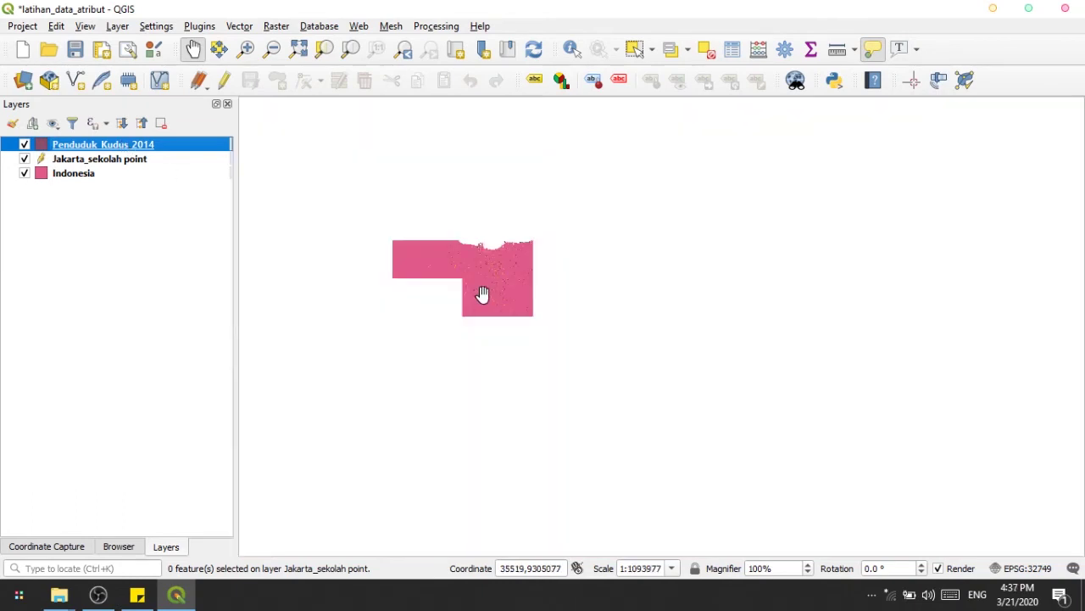
{"action": "scroll", "coordinate": [481, 295], "scroll_direction": "down", "scroll_amount": 1}
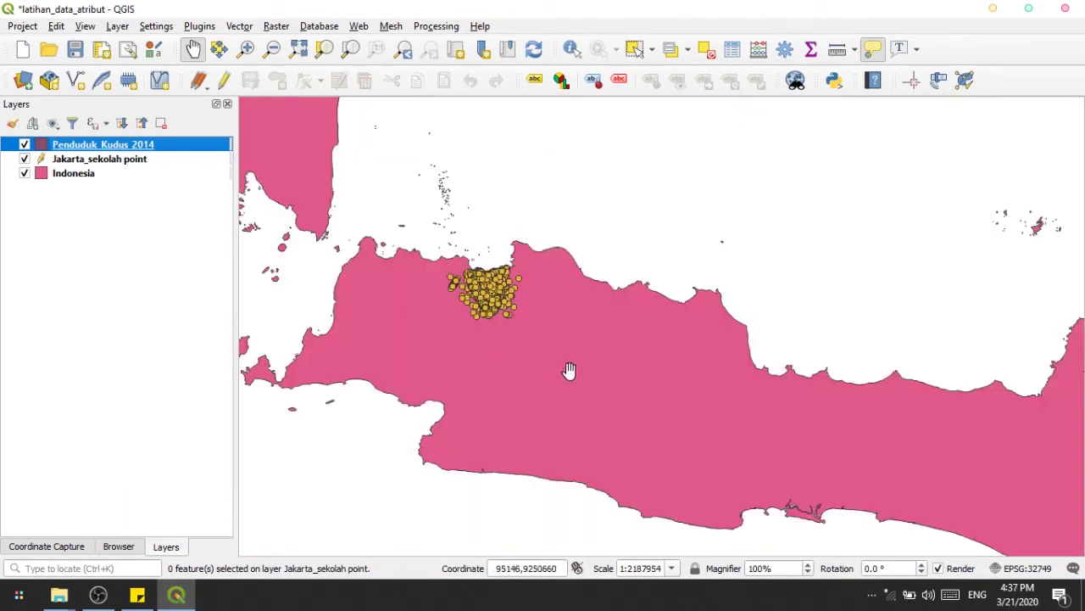
{"action": "left_click_drag", "start_coordinate": [1054, 361], "coordinate": [594, 356]}
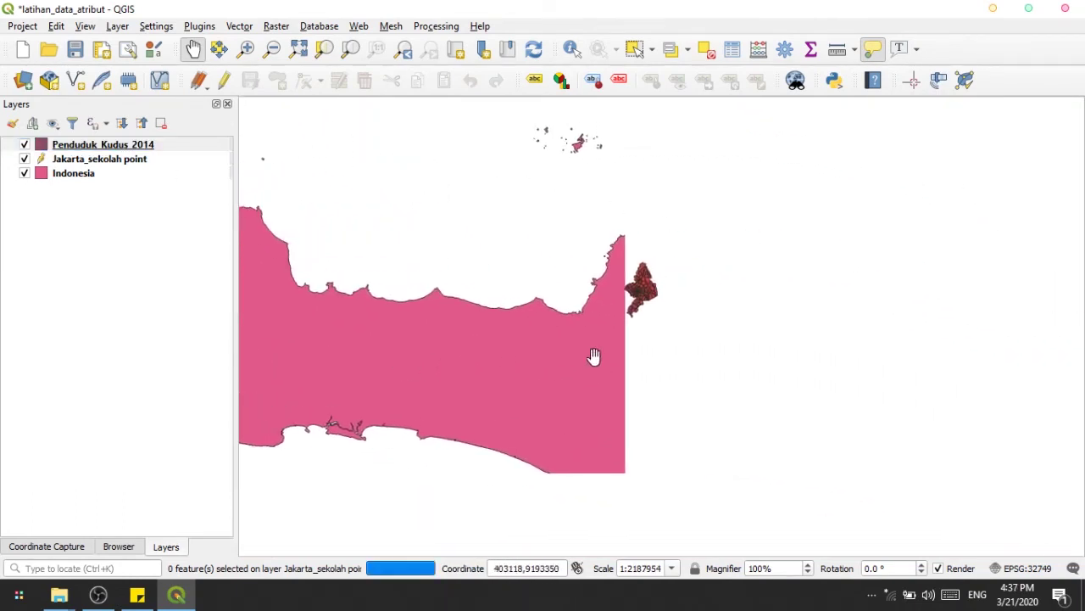
{"action": "scroll", "coordinate": [645, 293], "scroll_direction": "up", "scroll_amount": 3}
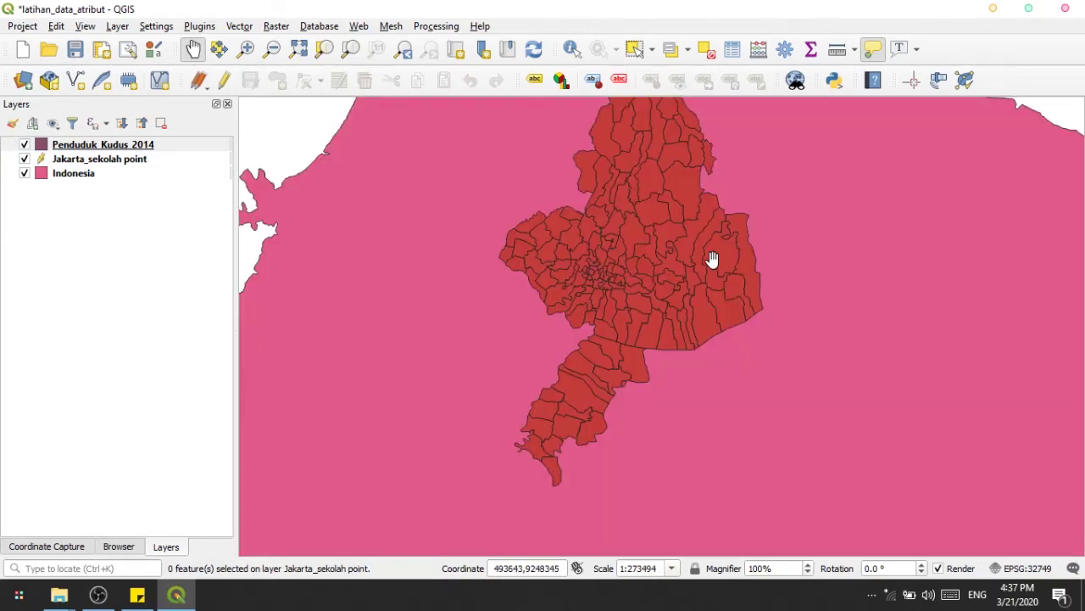
{"action": "left_click_drag", "start_coordinate": [712, 258], "coordinate": [728, 343]}
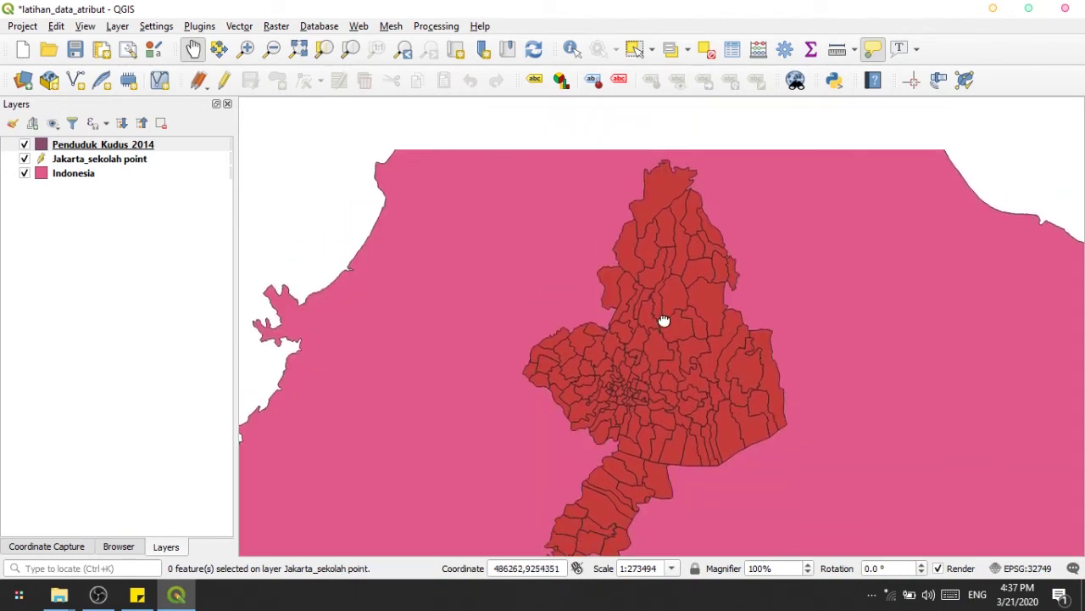
{"action": "left_click_drag", "start_coordinate": [664, 320], "coordinate": [692, 293]}
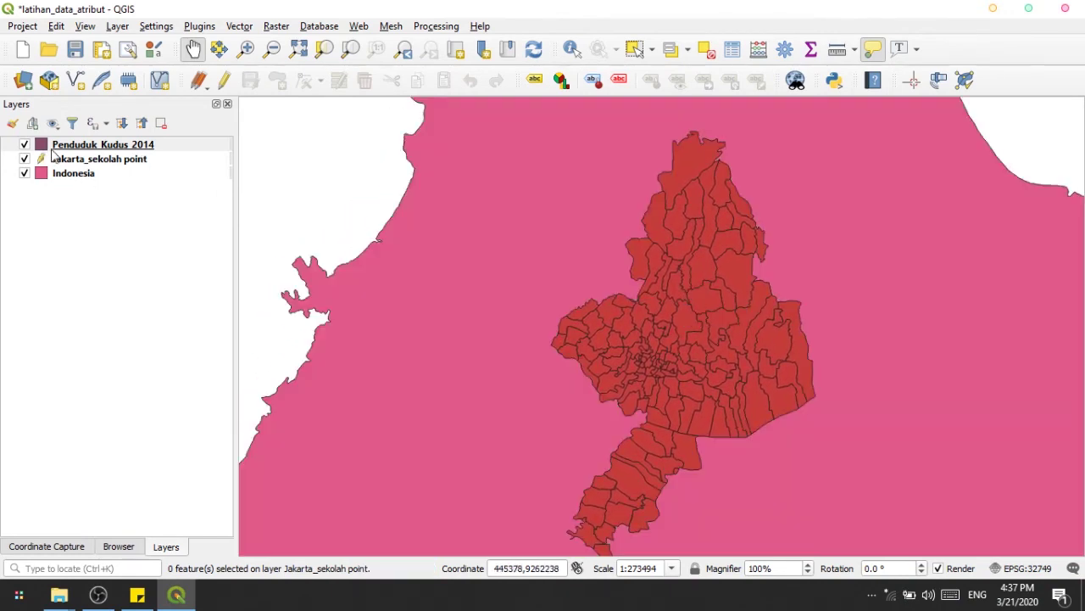
- Open the attribute table of the Penduduk_Kudus_2014 layer
{"action": "left_click", "coordinate": [88, 148]}
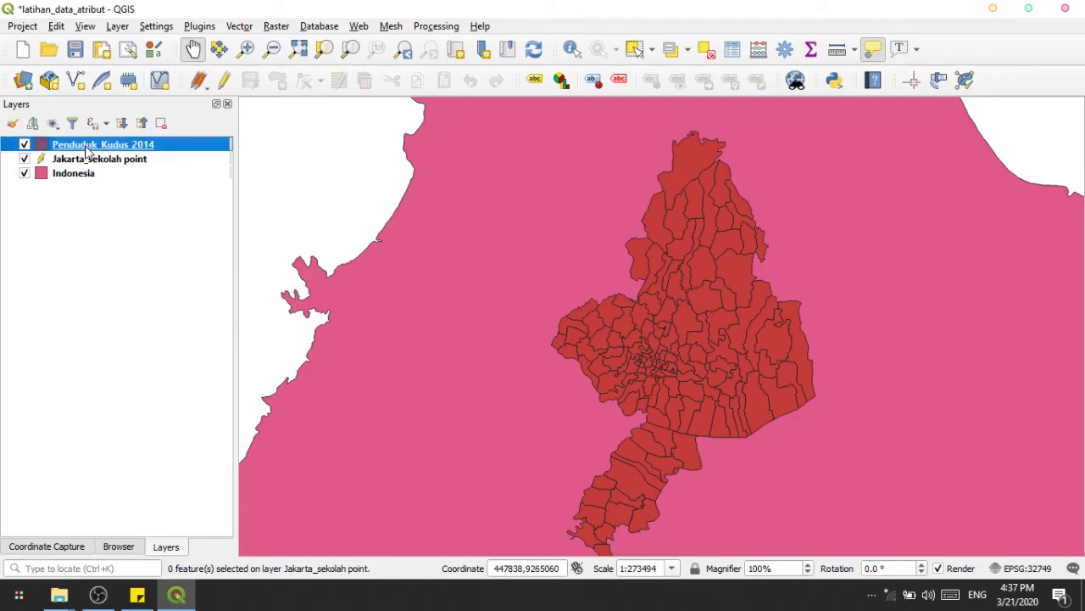
{"action": "right_click", "coordinate": [90, 147]}
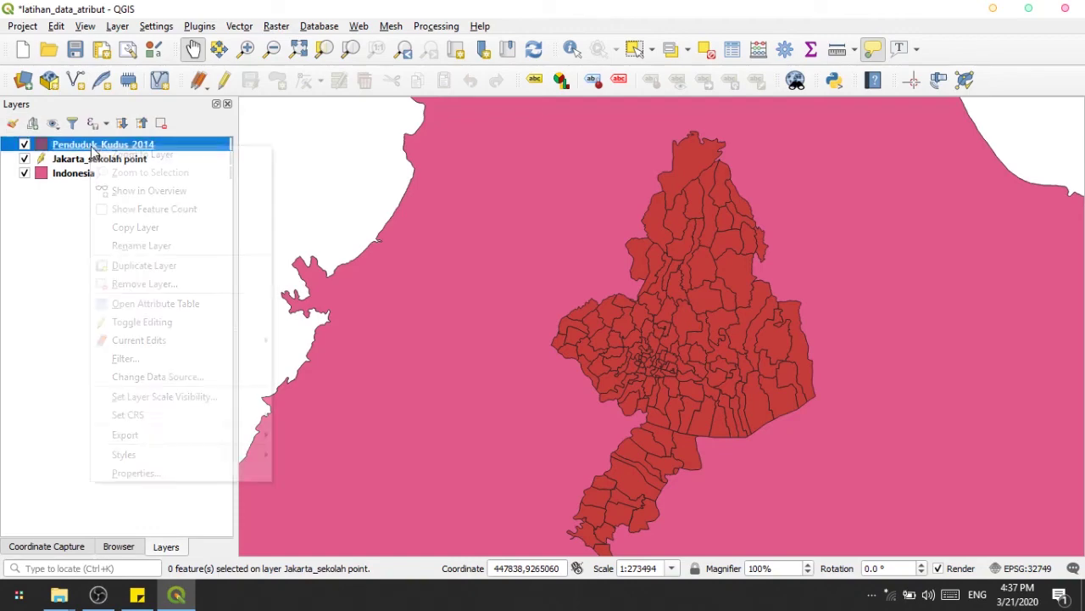
{"action": "left_click", "coordinate": [229, 310]}
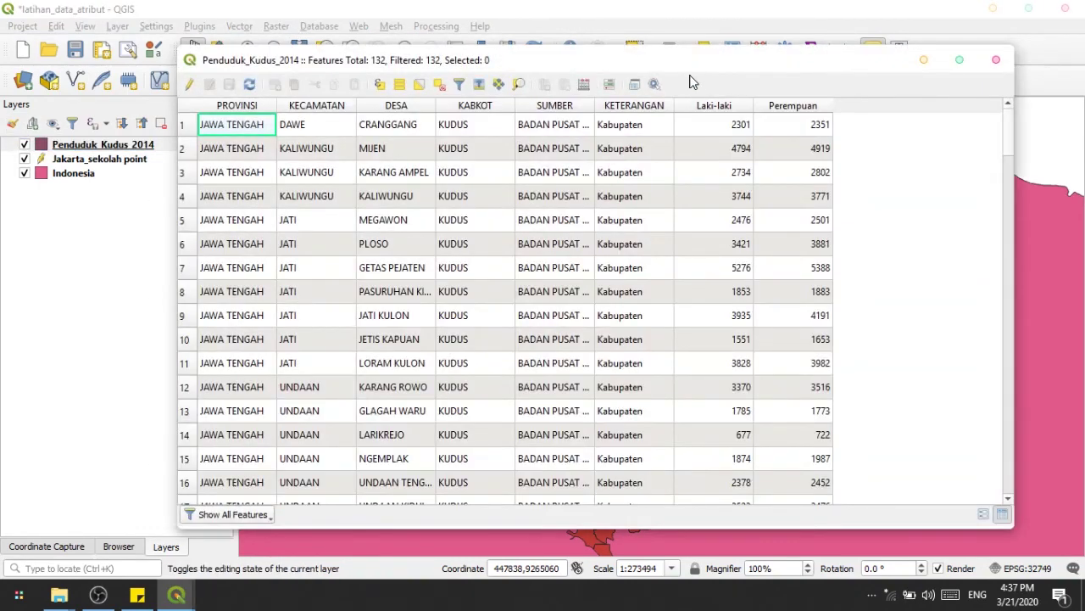
- Examine the Laki-laki and Perempuan values of the first records in the Penduduk_Kudus_2014 attribute table
{"action": "left_click_drag", "start_coordinate": [690, 78], "coordinate": [711, 55]}
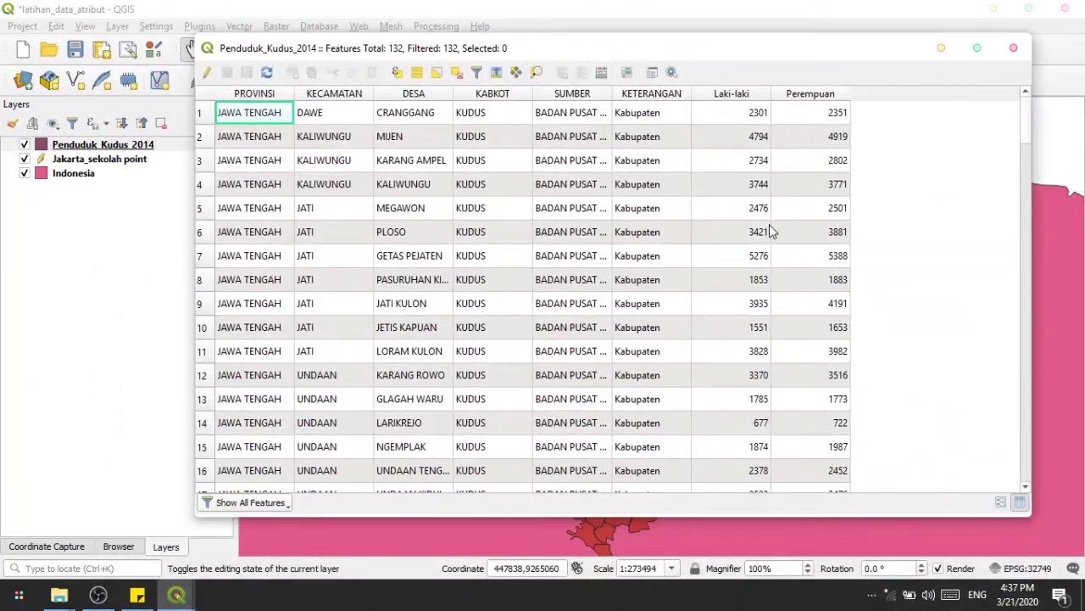
{"action": "left_click", "coordinate": [759, 119]}
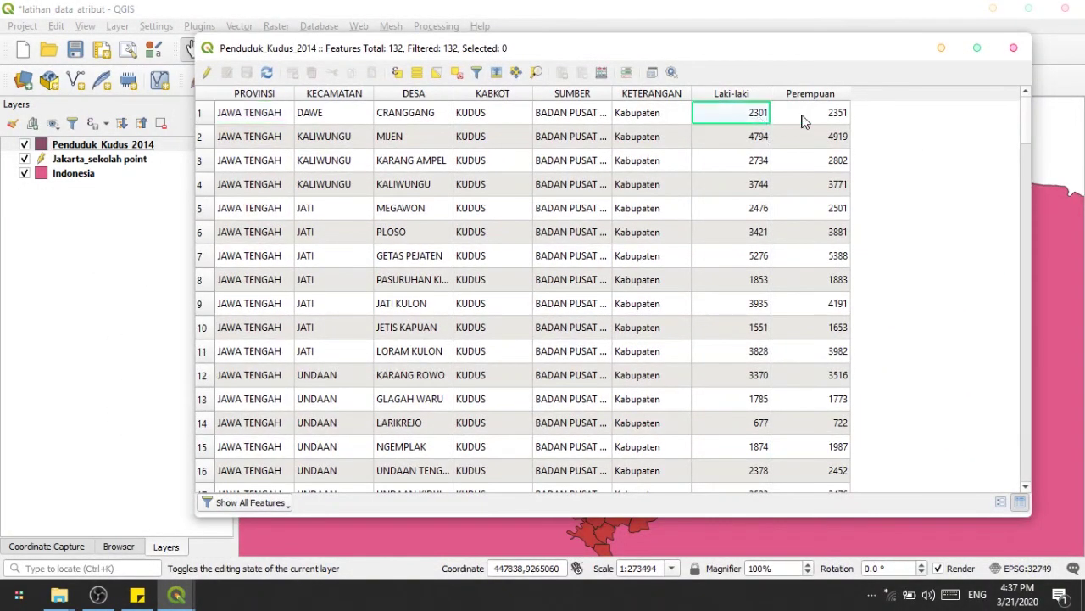
{"action": "left_click", "coordinate": [805, 118]}
{"action": "left_click", "coordinate": [754, 114]}
{"action": "left_click", "coordinate": [806, 115]}
{"action": "left_click", "coordinate": [748, 121]}
{"action": "left_click", "coordinate": [759, 142]}
{"action": "left_click", "coordinate": [818, 135]}
{"action": "left_click", "coordinate": [848, 117]}
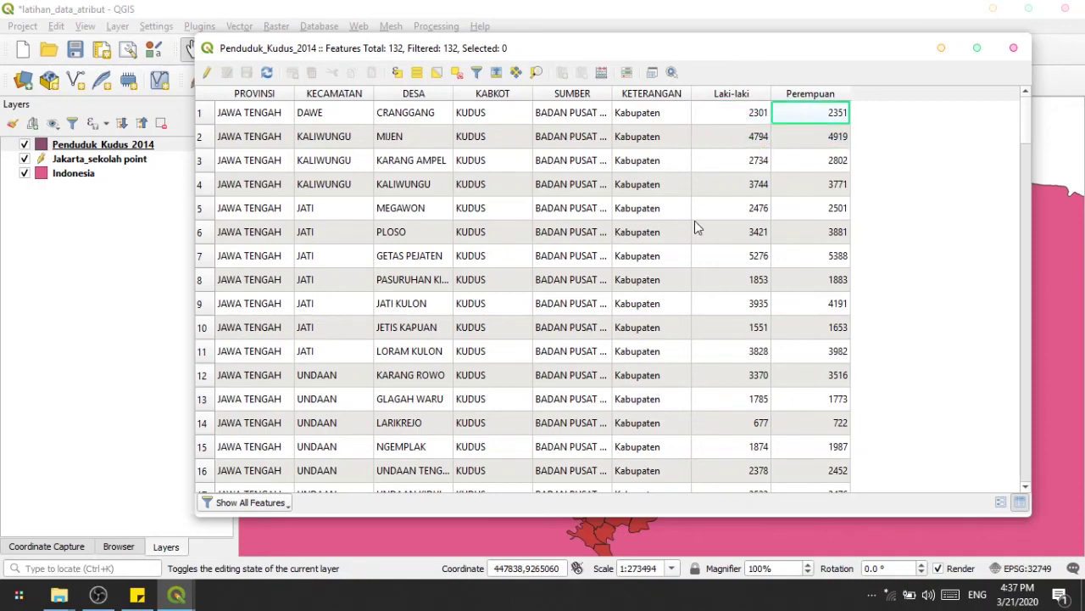
- Review the field calculator topic in the sticky note outline, and return to the attribute table
{"action": "left_click", "coordinate": [138, 594]}
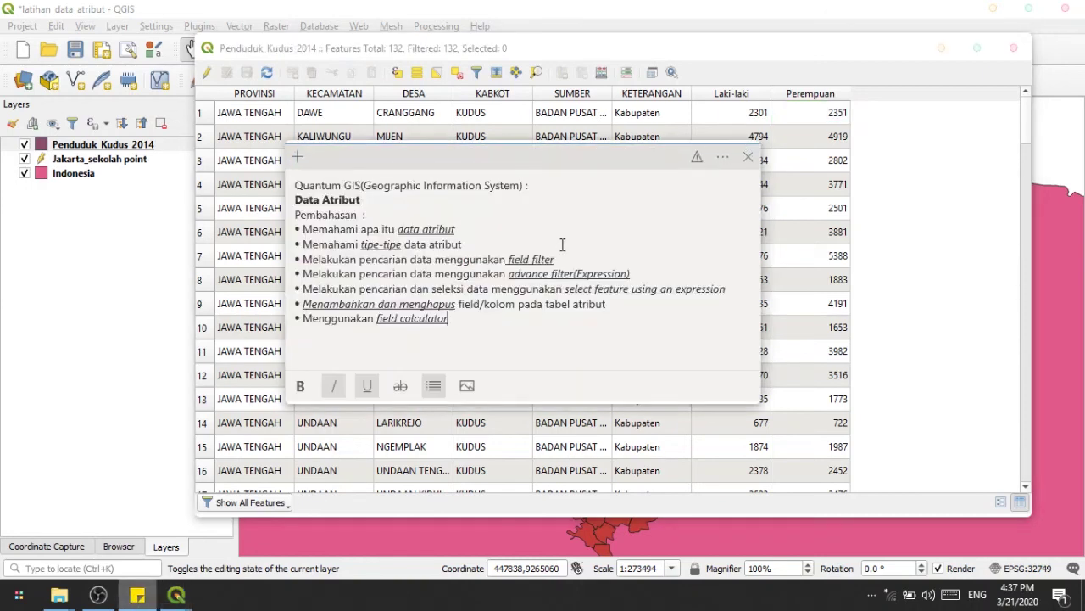
{"action": "left_click_drag", "start_coordinate": [464, 327], "coordinate": [411, 326]}
{"action": "left_click", "coordinate": [403, 326]}
{"action": "left_click", "coordinate": [514, 317], "text": "shift"}
{"action": "left_click", "coordinate": [524, 313]}
{"action": "left_click", "coordinate": [852, 67]}
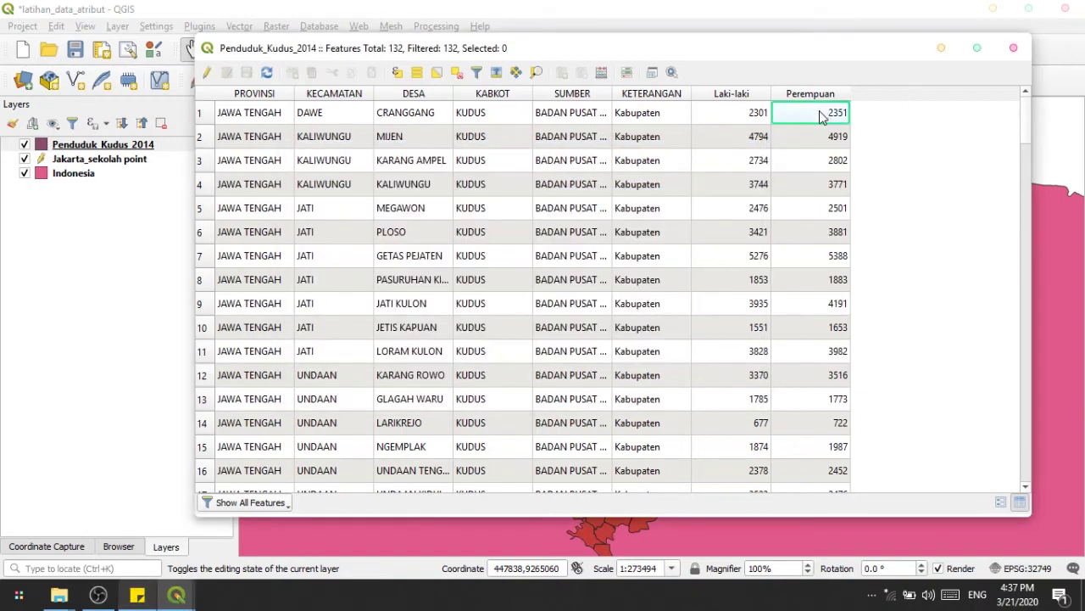
- Look over the text columns from PROVINSI to KETERANGAN in the first records of the attribute table
{"action": "left_click", "coordinate": [581, 119]}
{"action": "left_click", "coordinate": [664, 159]}
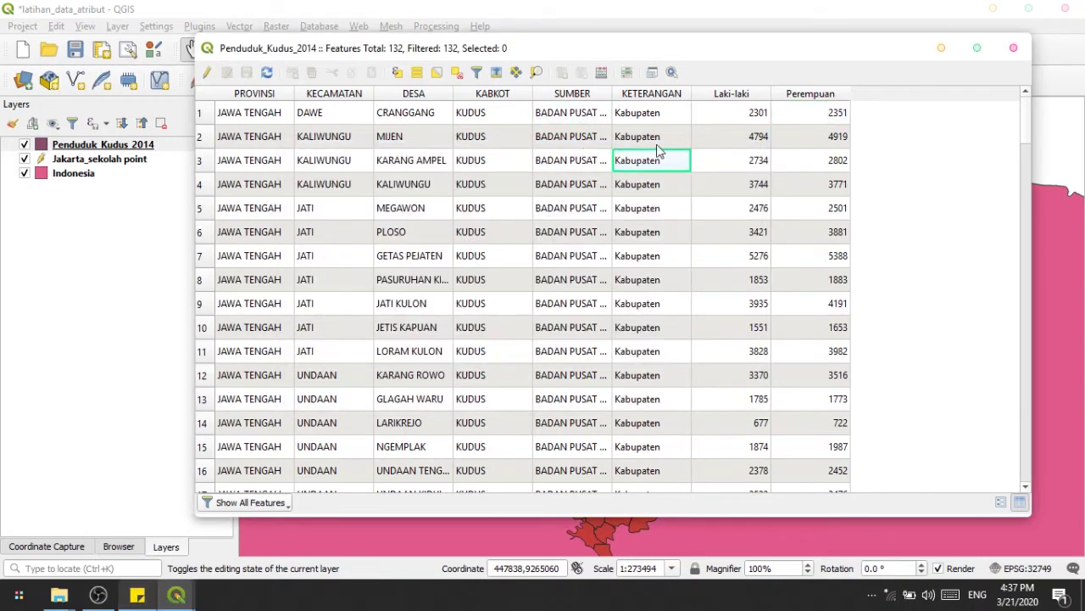
{"action": "left_click", "coordinate": [625, 114]}
{"action": "left_click", "coordinate": [468, 117]}
{"action": "left_click", "coordinate": [589, 119]}
{"action": "left_click", "coordinate": [502, 111]}
{"action": "left_click", "coordinate": [631, 120]}
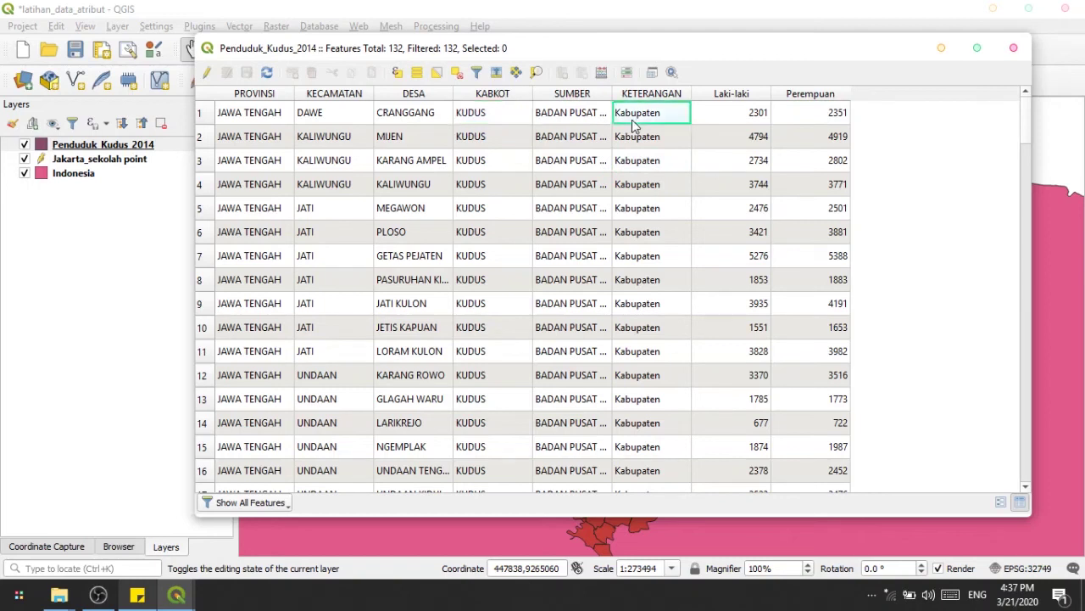
{"action": "left_click", "coordinate": [573, 116]}
{"action": "left_click", "coordinate": [429, 124]}
{"action": "left_click", "coordinate": [514, 136]}
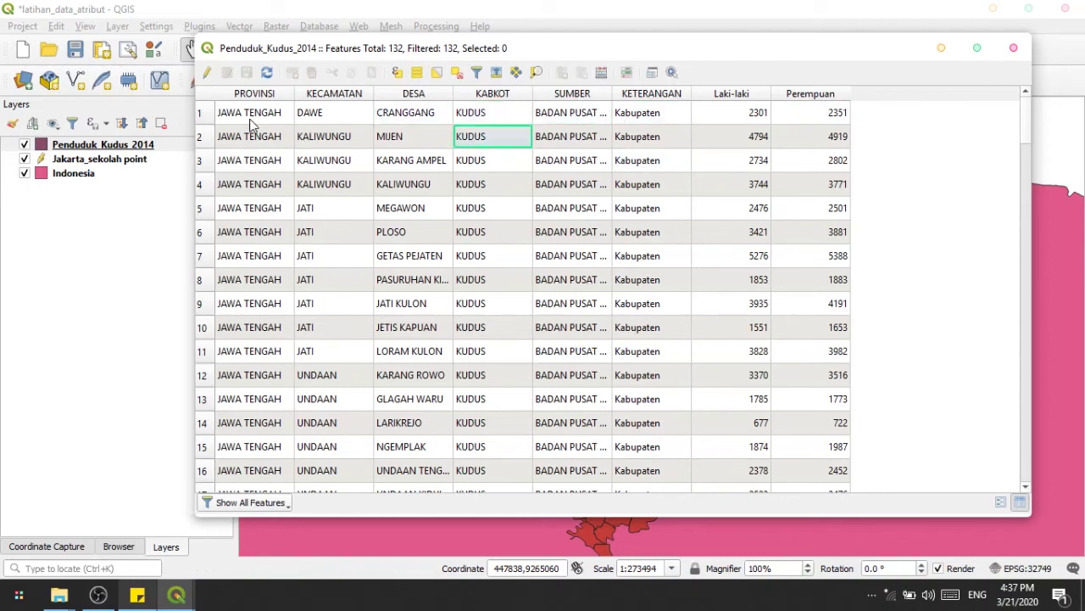
{"action": "left_click", "coordinate": [223, 119]}
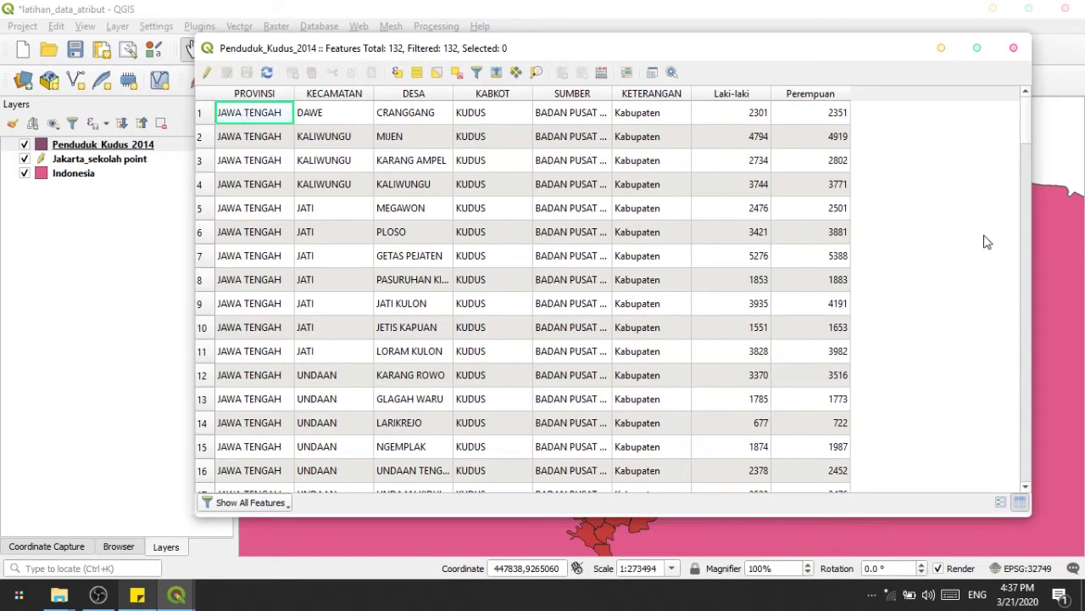
- Recheck the sticky note outline, and inspect the Laki-laki and Perempuan columns, including the data type of Laki-laki
{"action": "left_click", "coordinate": [827, 112]}
{"action": "left_click", "coordinate": [753, 111]}
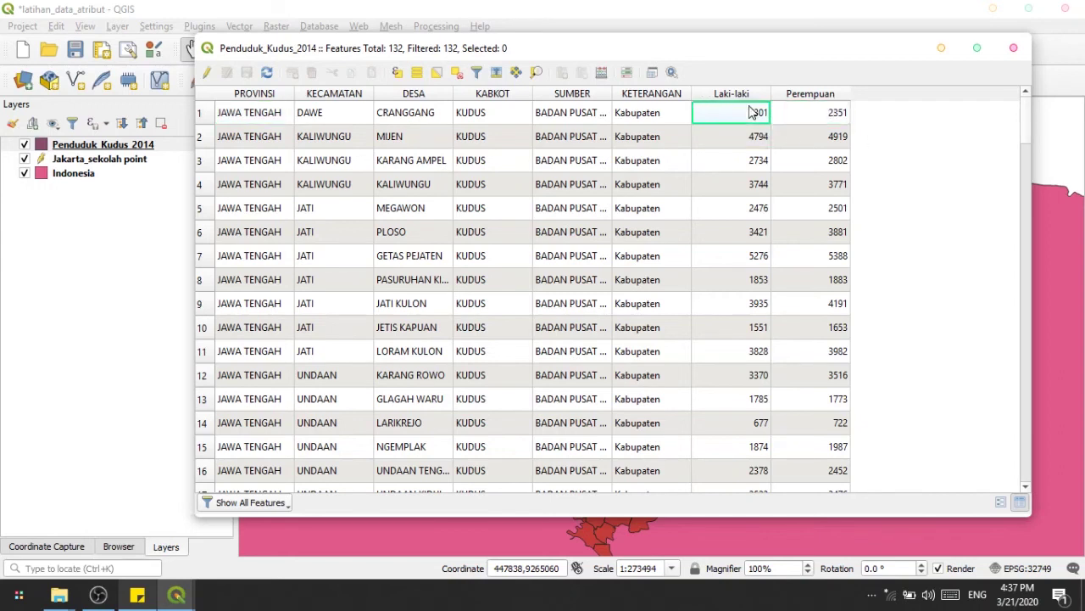
{"action": "left_click", "coordinate": [137, 594]}
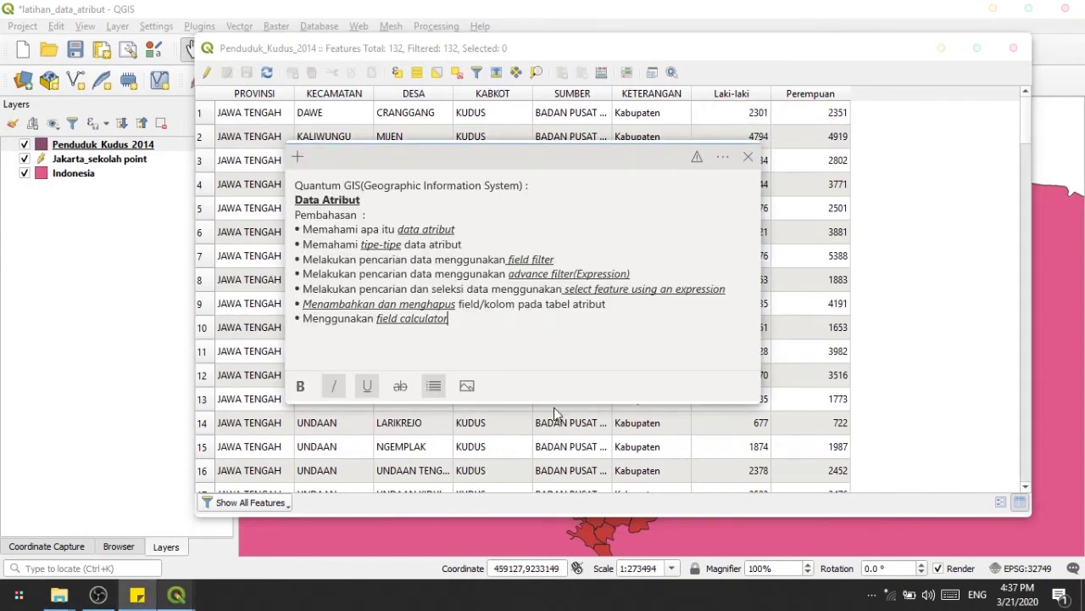
{"action": "left_click", "coordinate": [890, 146]}
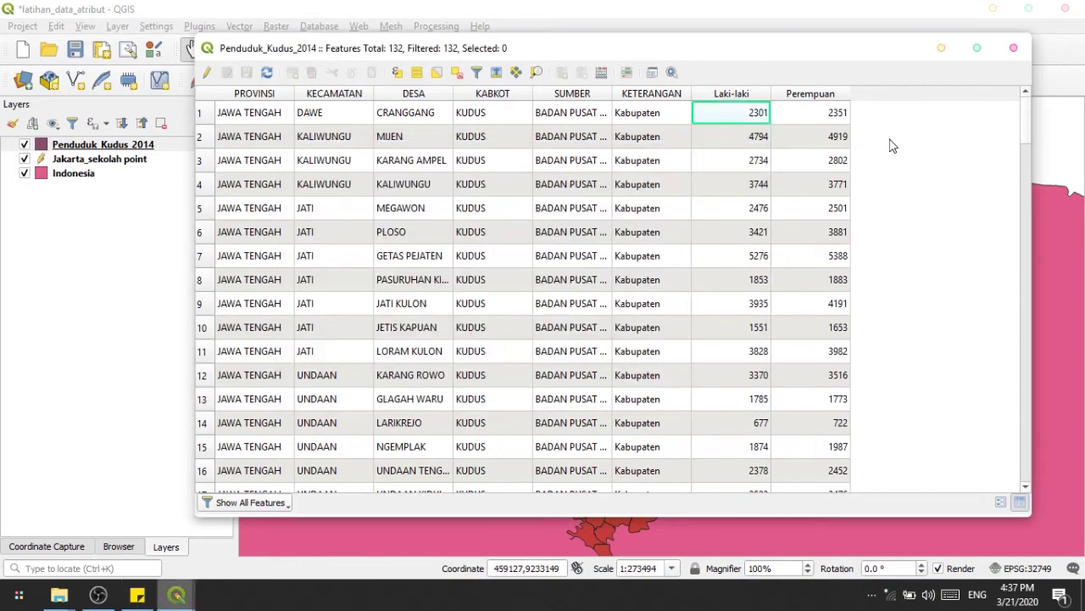
{"action": "left_click", "coordinate": [800, 114]}
{"action": "left_click", "coordinate": [757, 117]}
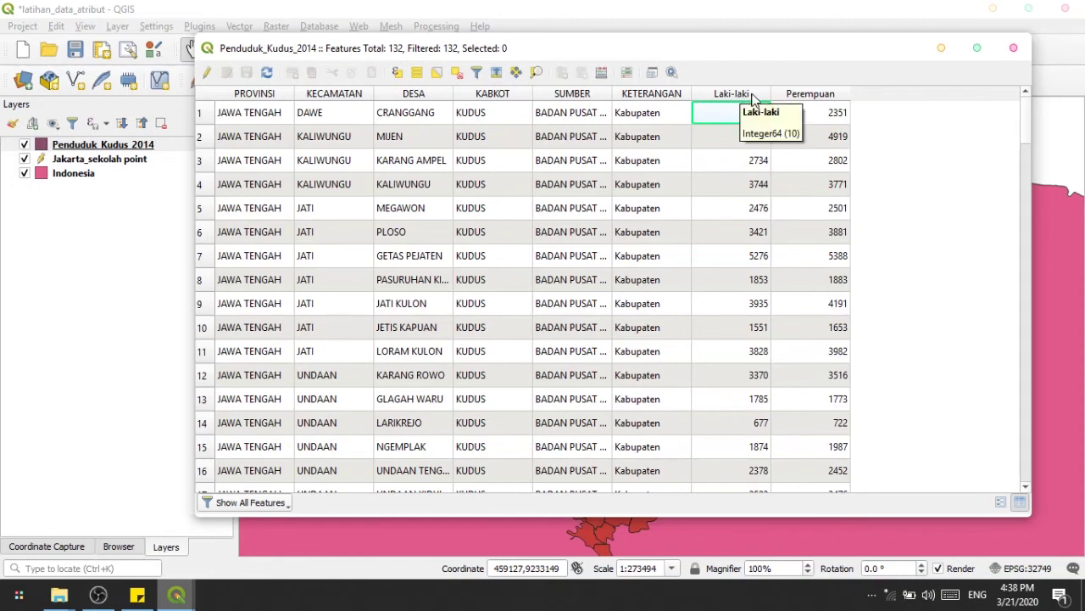
{"action": "left_click", "coordinate": [808, 117]}
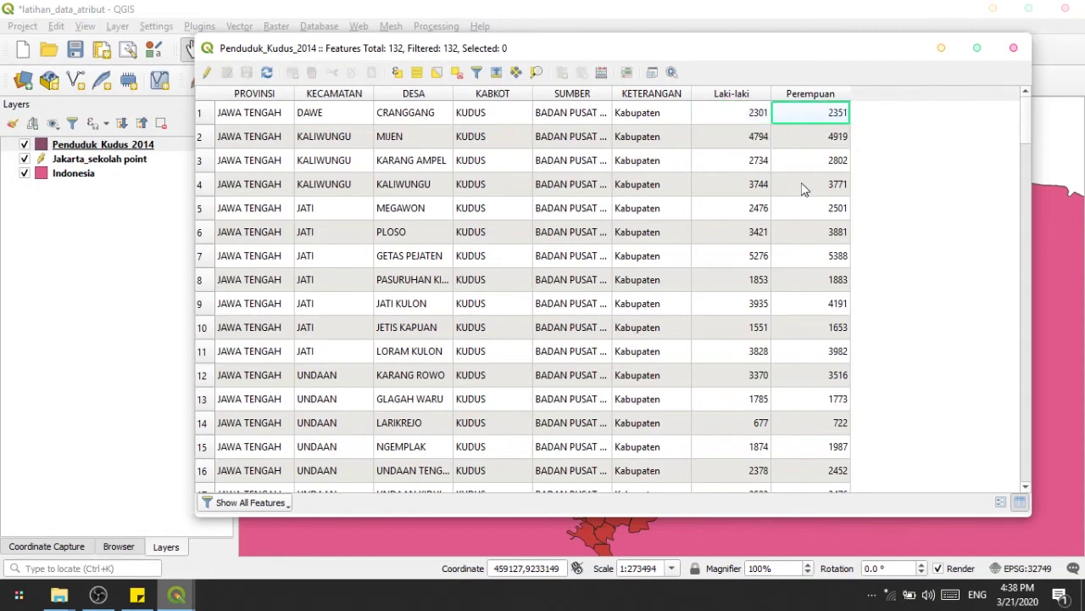
- Set up a new field j_penduduk in the Field Calculator, with type Whole number (integer) and length 11
{"action": "left_click", "coordinate": [603, 78]}
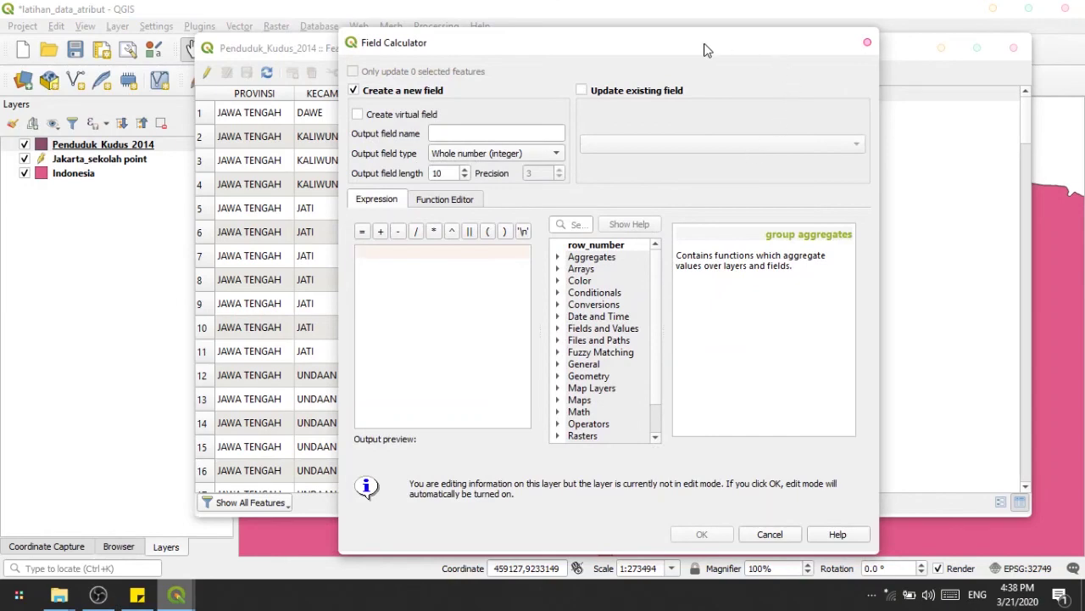
{"action": "left_click_drag", "start_coordinate": [703, 43], "coordinate": [739, 62]}
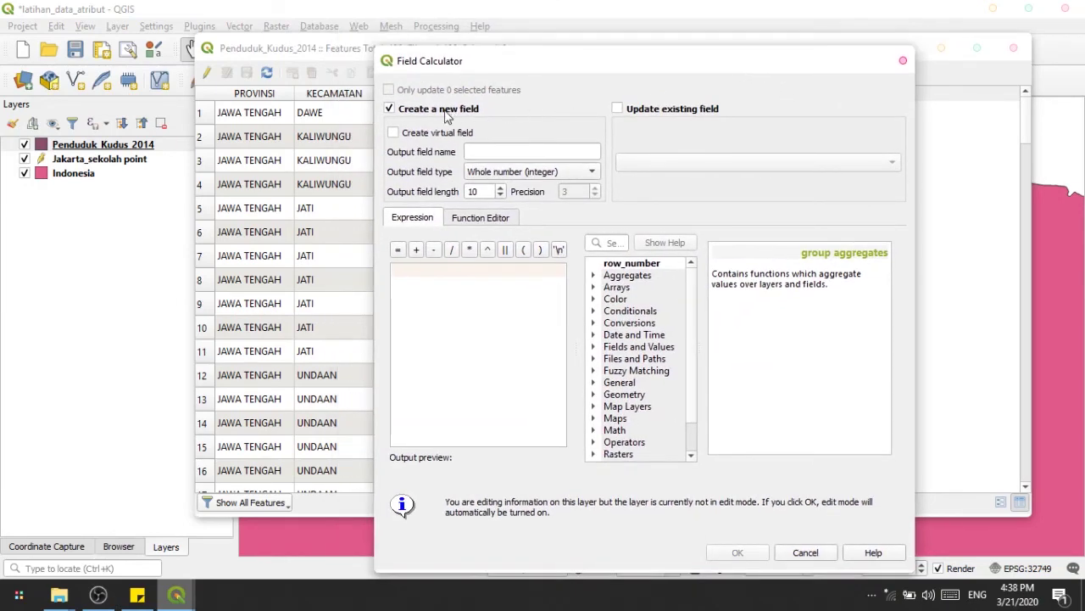
{"action": "left_click_drag", "start_coordinate": [653, 66], "coordinate": [569, 174]}
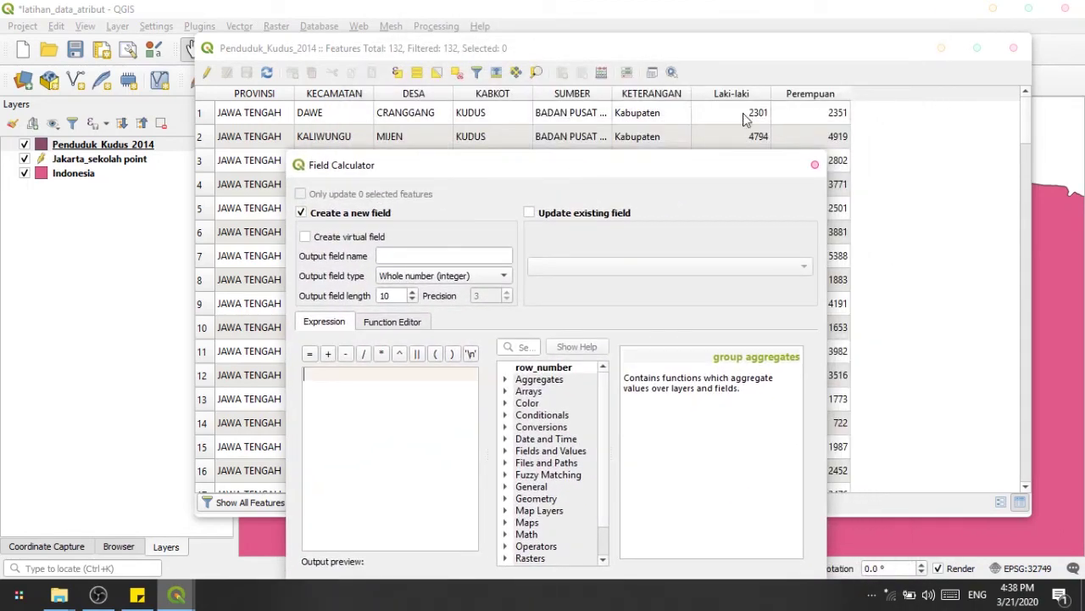
{"action": "left_click_drag", "start_coordinate": [617, 178], "coordinate": [731, 88]}
{"action": "left_click", "coordinate": [553, 161]}
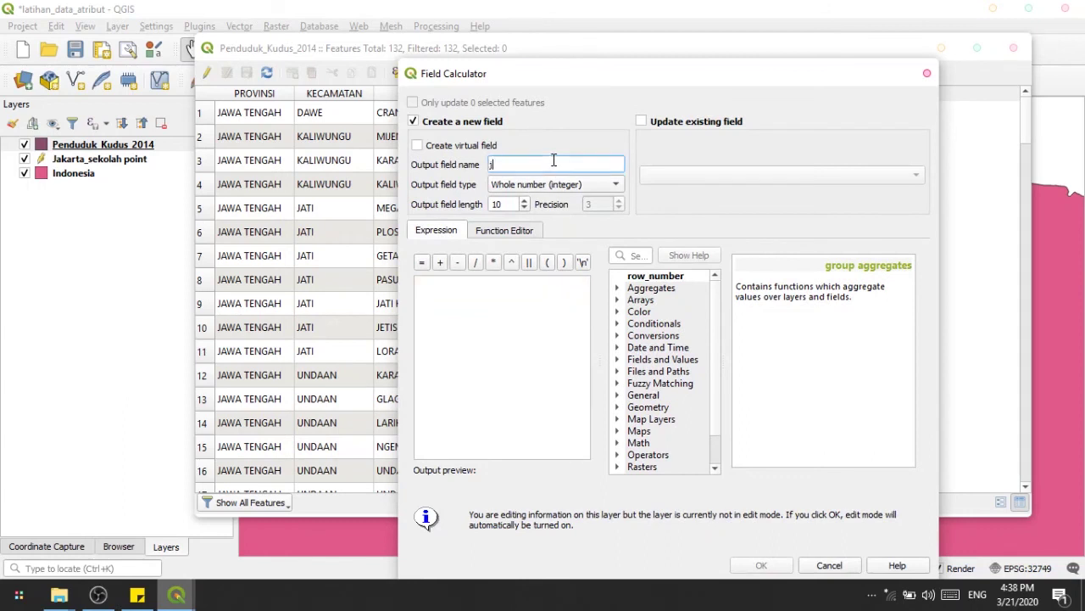
{"action": "type", "text": "j_penduduk"}
{"action": "left_click", "coordinate": [590, 188]}
{"action": "left_click", "coordinate": [590, 188]}
{"action": "left_click", "coordinate": [592, 188]}
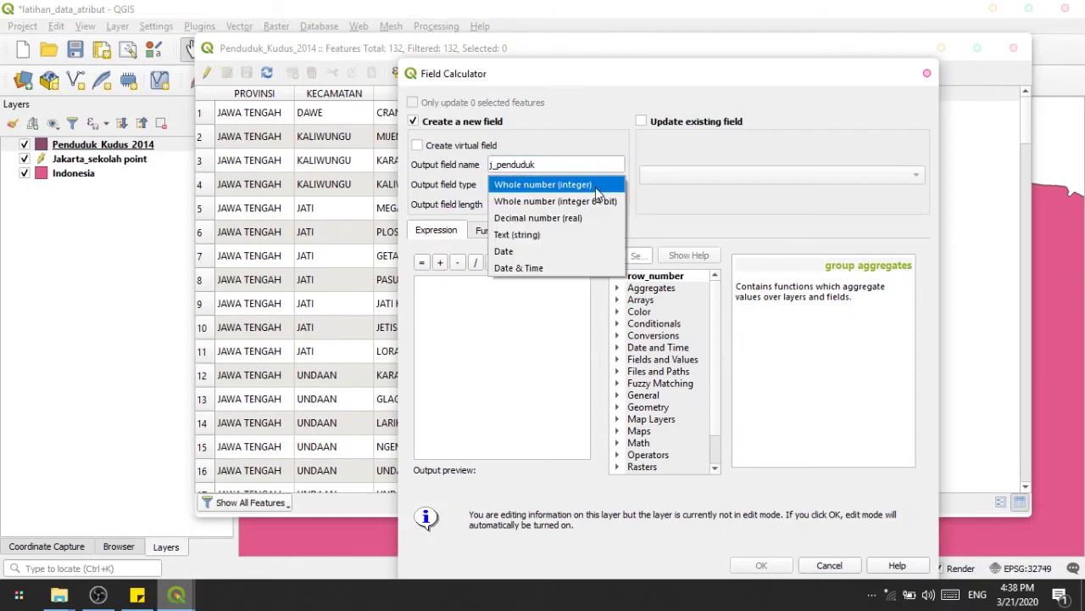
{"action": "left_click", "coordinate": [594, 188]}
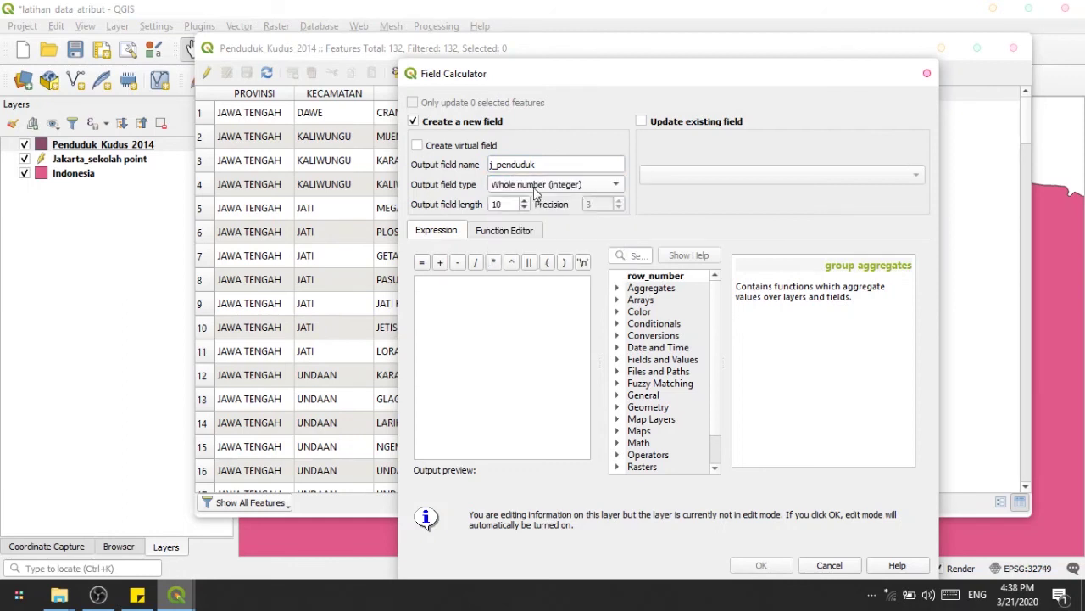
{"action": "left_click_drag", "start_coordinate": [507, 201], "coordinate": [444, 206]}
{"action": "left_click", "coordinate": [526, 305]}
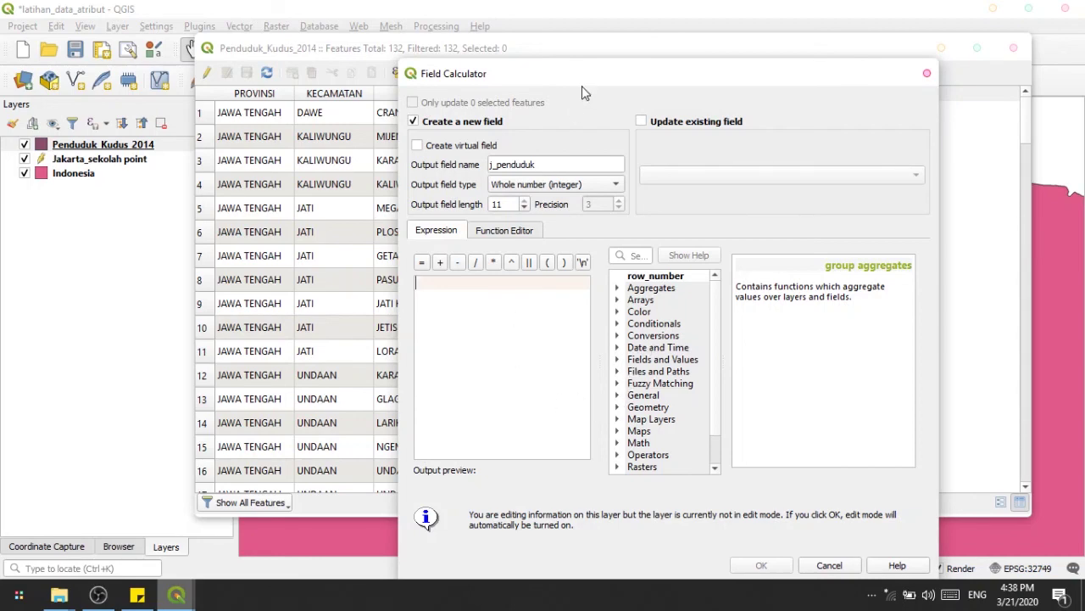
- Calculate the j_penduduk field with the expression "Laki-laki" + "Perempuan"
{"action": "left_click_drag", "start_coordinate": [653, 85], "coordinate": [721, 204]}
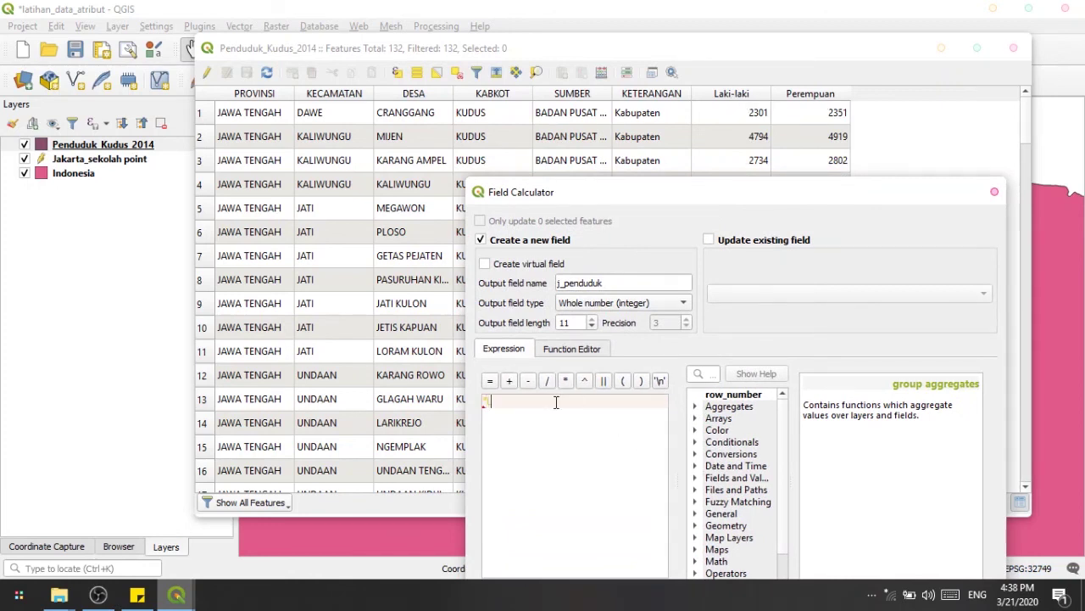
{"action": "type", "text": "Laki"}
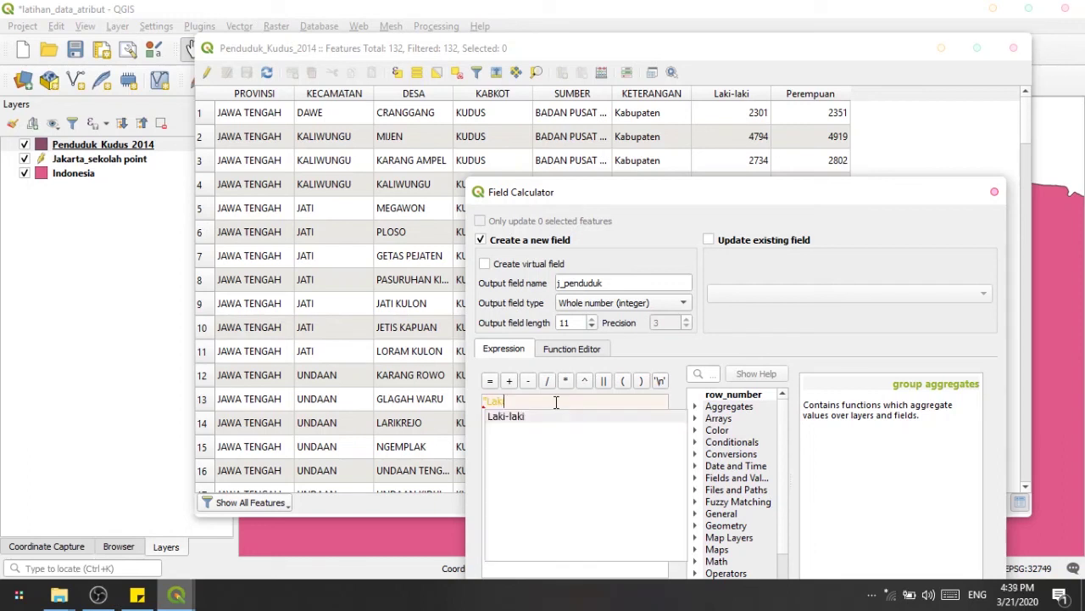
{"action": "type", "text": "-laki\""}
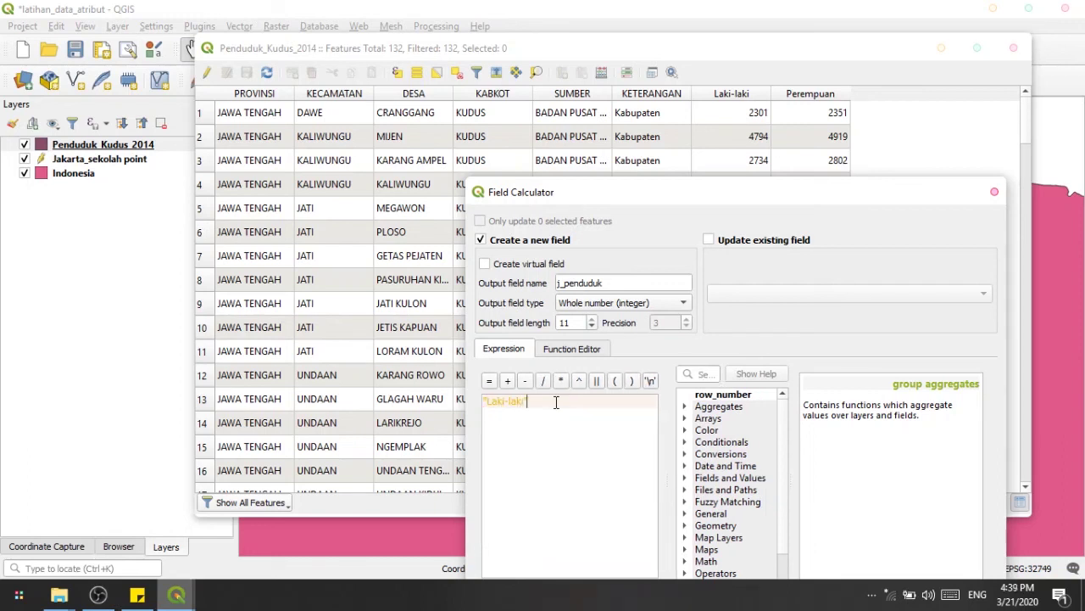
{"action": "left_click", "coordinate": [509, 381]}
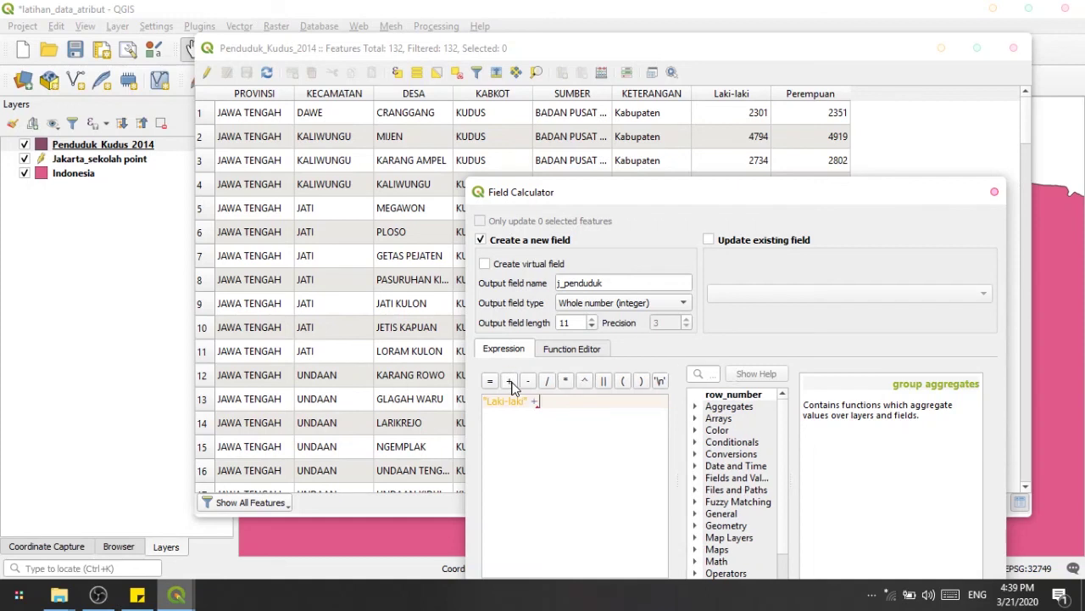
{"action": "type", "text": "\"Perempuan\""}
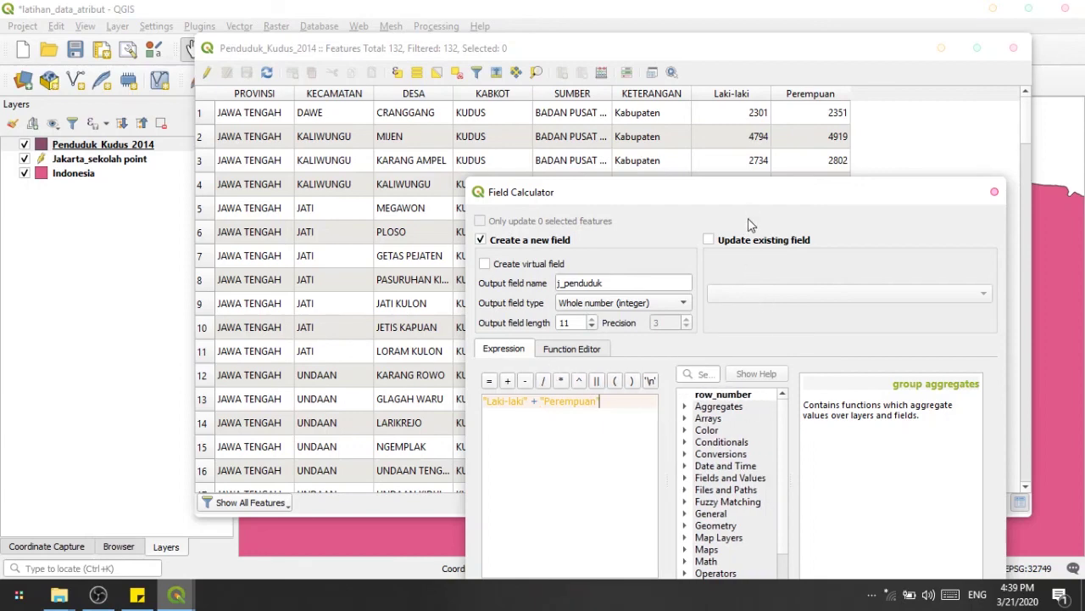
{"action": "left_click_drag", "start_coordinate": [750, 196], "coordinate": [568, 53]}
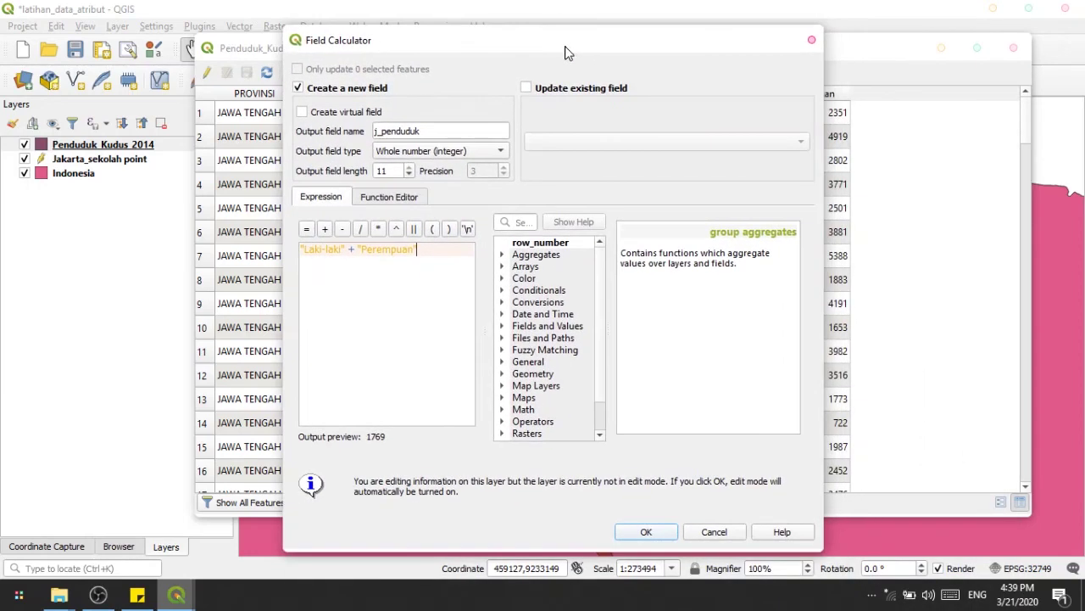
{"action": "left_click", "coordinate": [645, 535]}
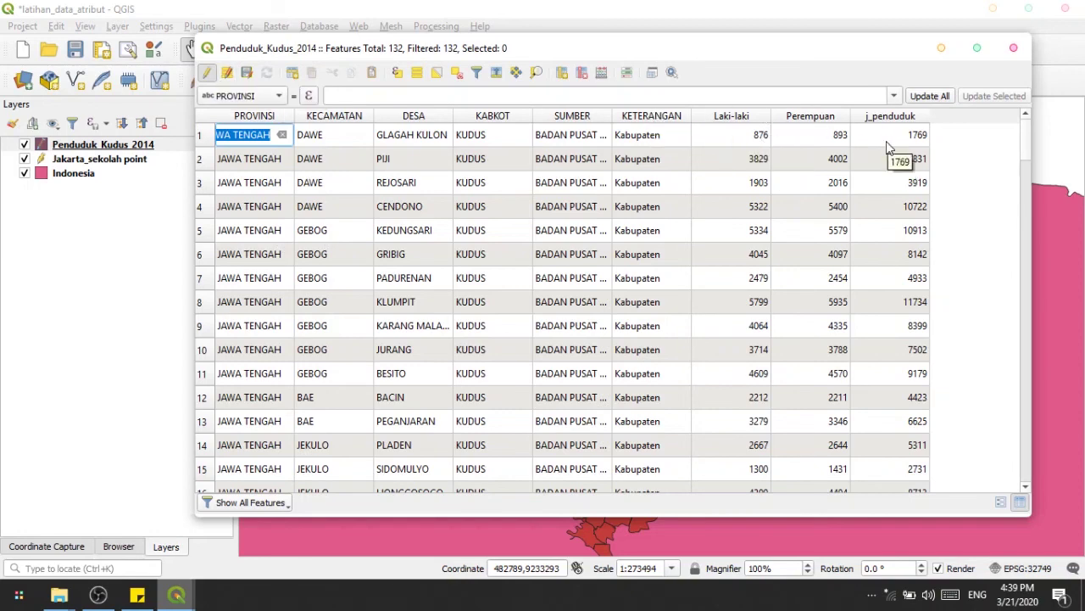
- Look through the j_penduduk values, and stop editing the Penduduk_Kudus_2014 layer with its changes saved
{"action": "scroll", "coordinate": [933, 395], "scroll_direction": "down", "scroll_amount": 20}
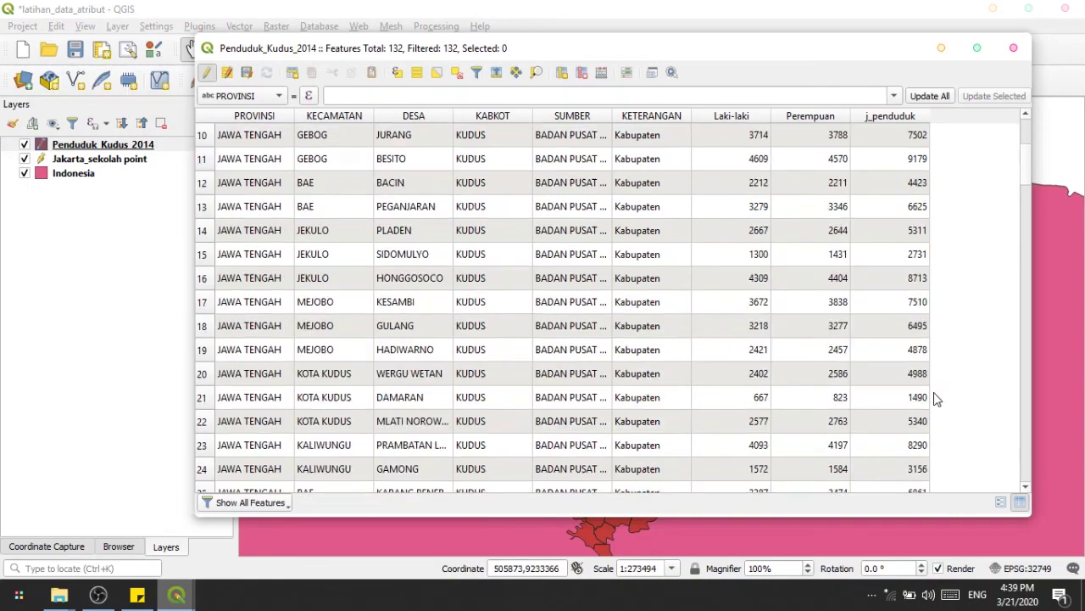
{"action": "scroll", "coordinate": [917, 434], "scroll_direction": "down", "scroll_amount": 12}
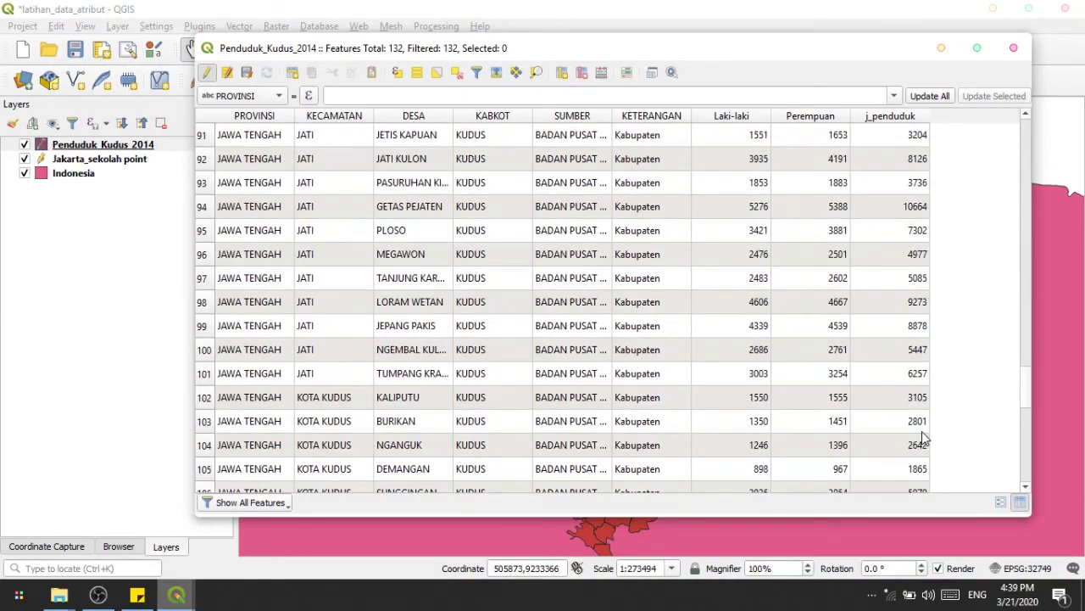
{"action": "scroll", "coordinate": [882, 256], "scroll_direction": "up", "scroll_amount": 20}
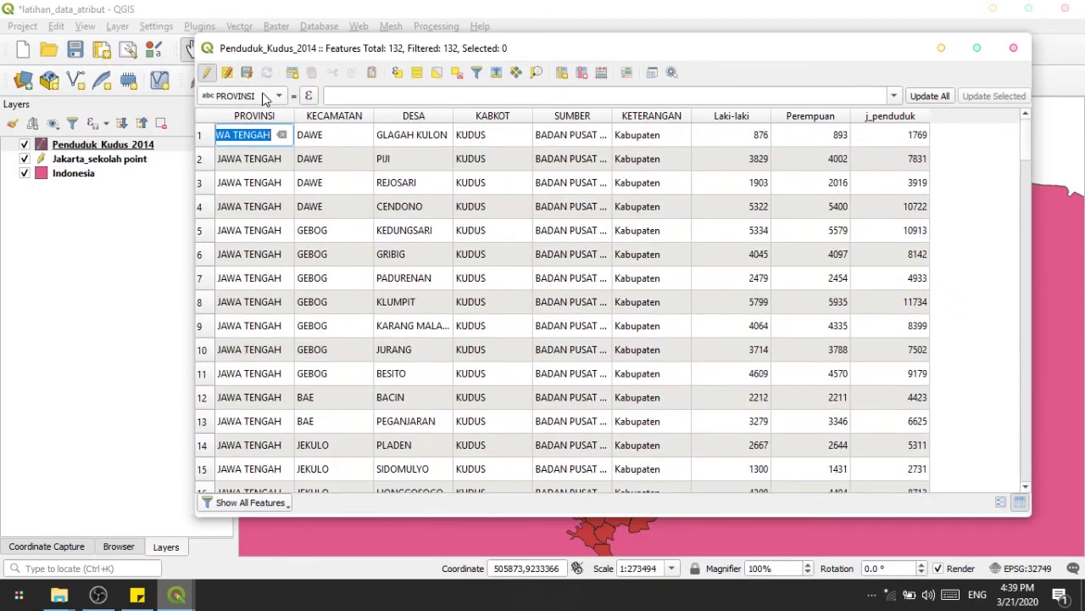
{"action": "left_click", "coordinate": [206, 73]}
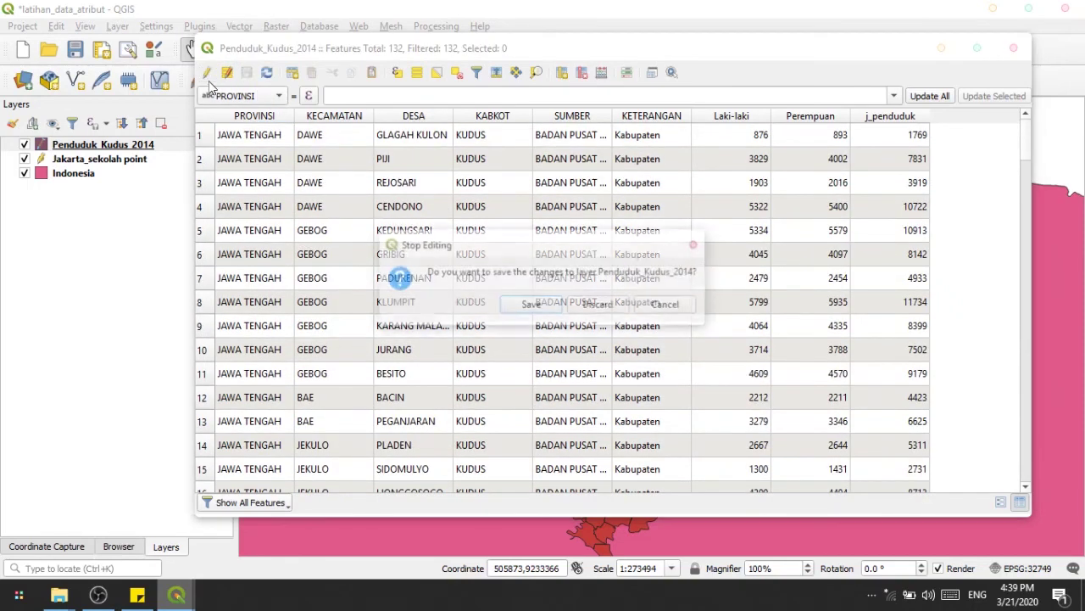
{"action": "left_click", "coordinate": [531, 306]}
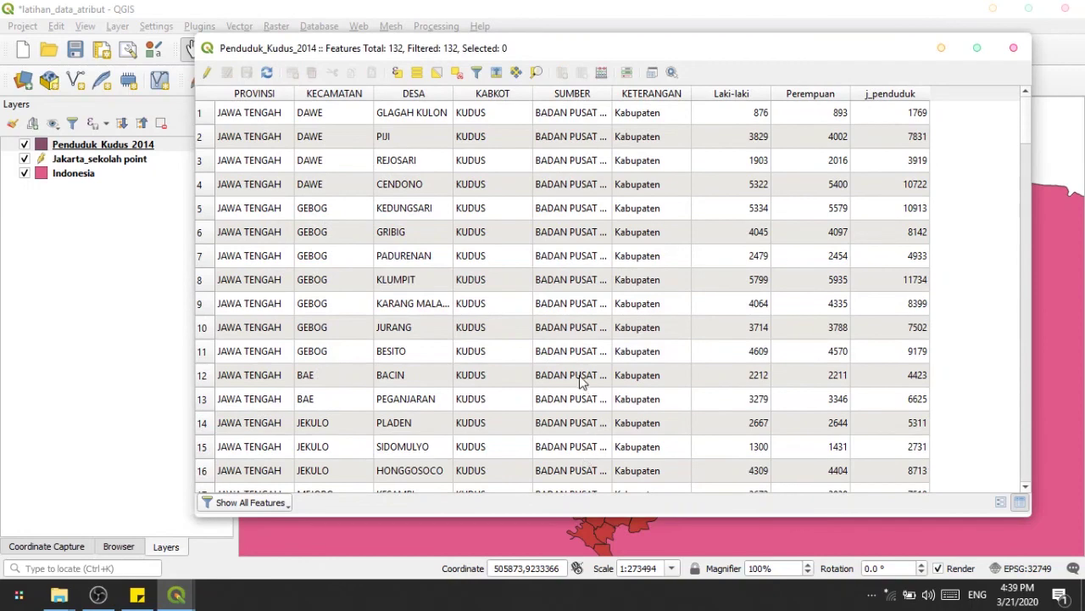
- Switch to the Windows Calculator in Standard mode, and position its window beside the Laki-laki and Perempuan columns
{"action": "key", "text": "super"}
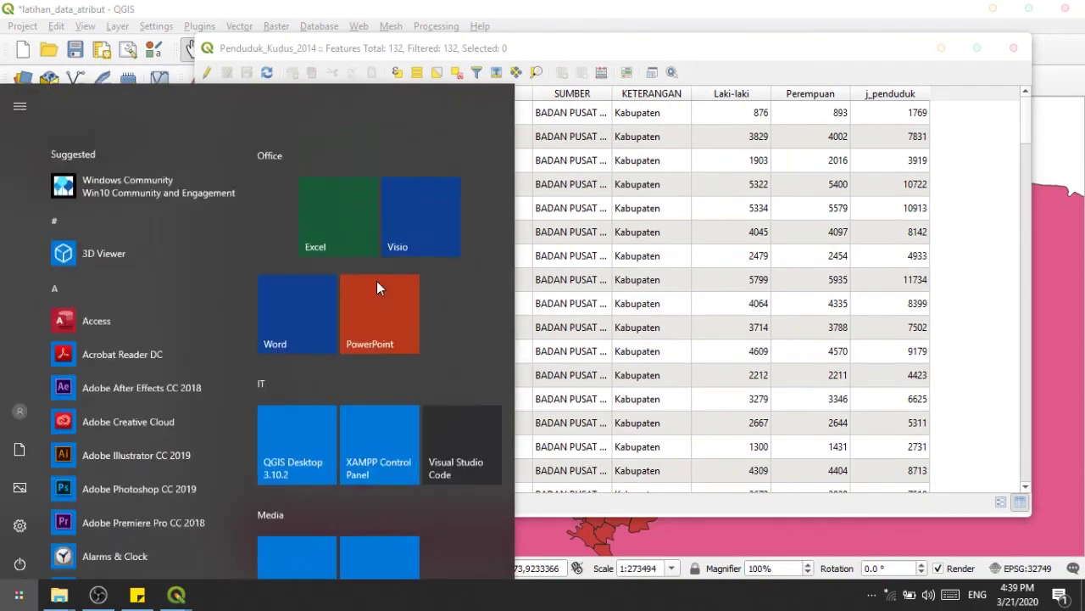
{"action": "type", "text": "c"}
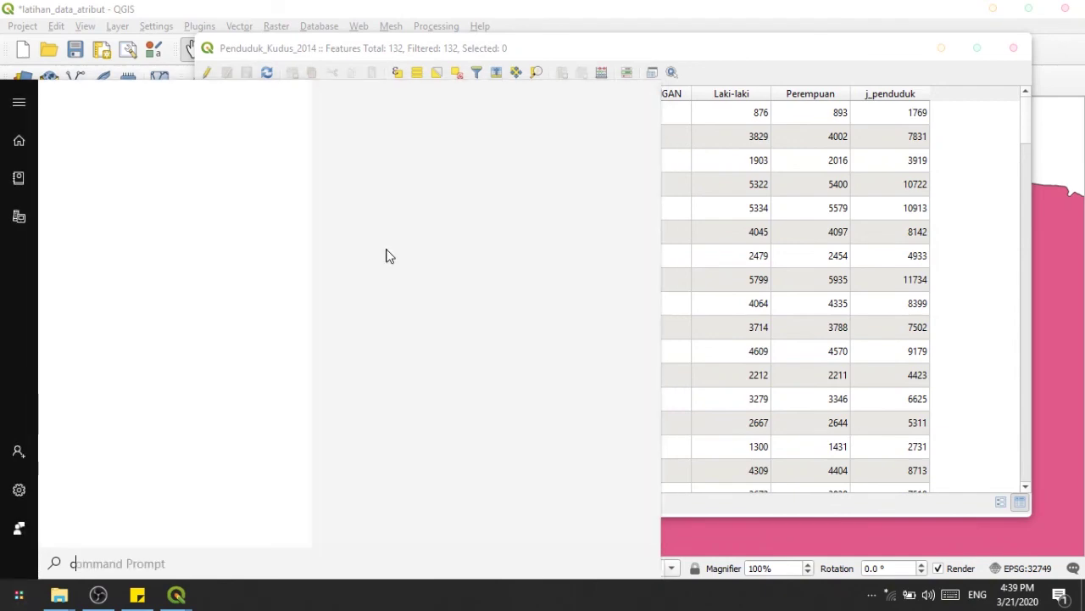
{"action": "key", "text": "BackSpace"}
{"action": "left_click", "coordinate": [19, 594]}
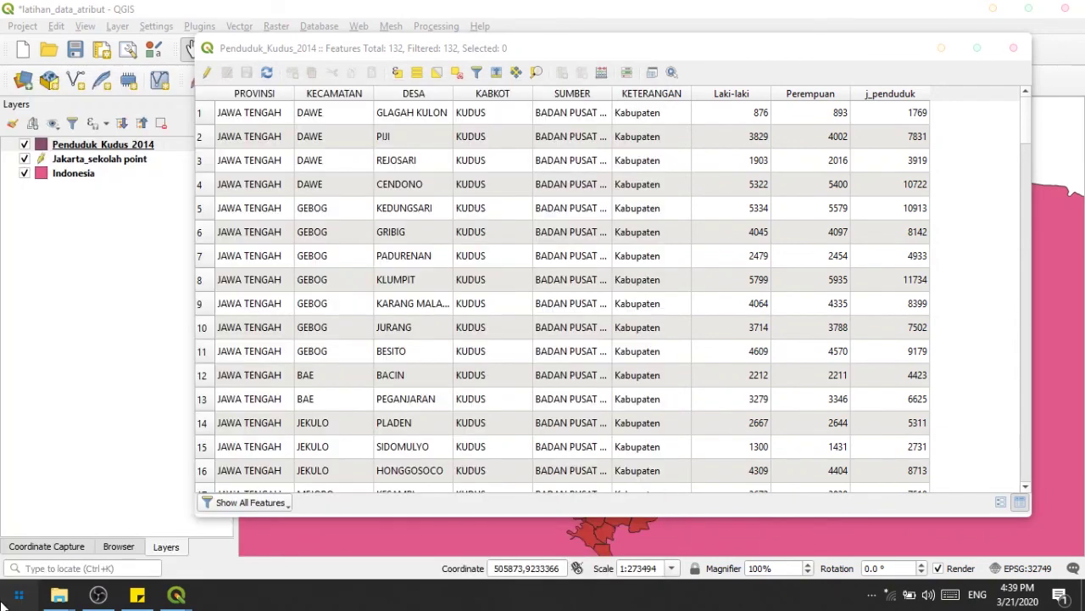
{"action": "left_click", "coordinate": [19, 595]}
{"action": "left_click", "coordinate": [114, 539]}
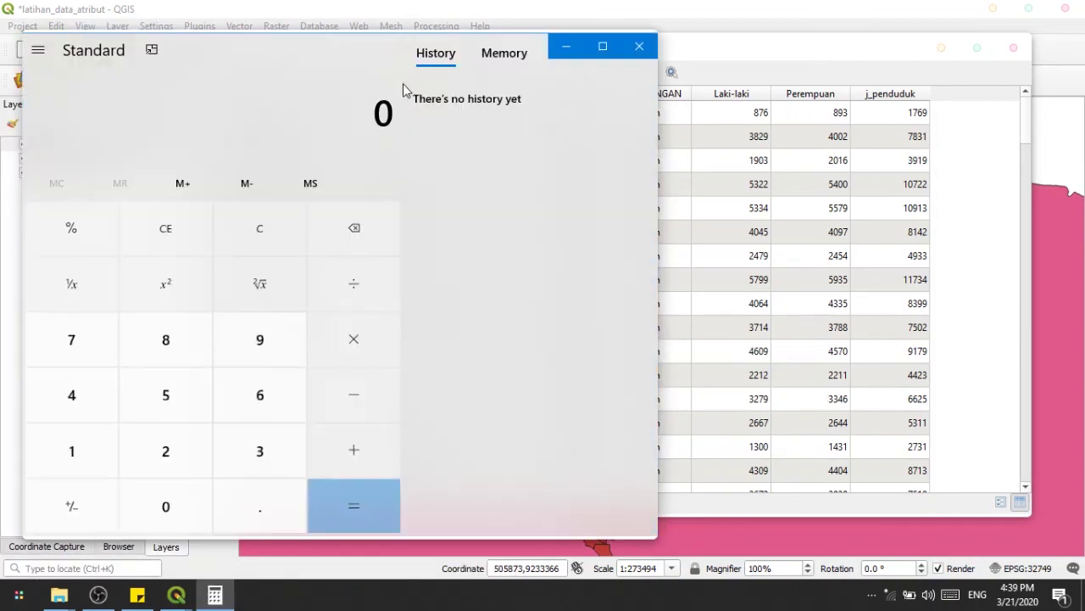
{"action": "left_click_drag", "start_coordinate": [363, 72], "coordinate": [367, 47]}
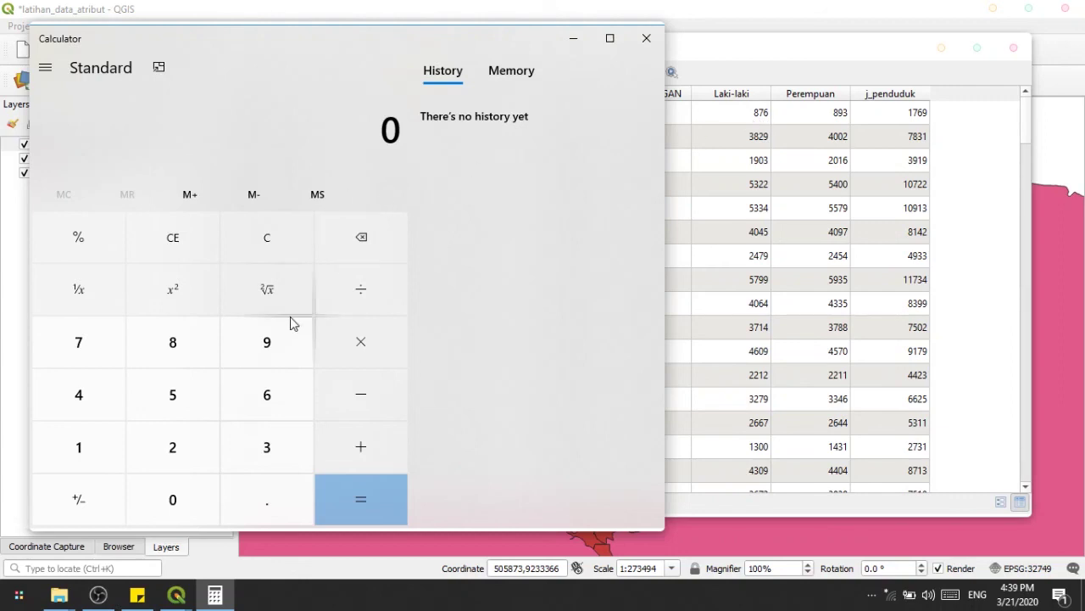
- Check the first row's total by adding 876 + 893 in Calculator, and look through the j_penduduk values in the attribute table
{"action": "type", "text": "87"}
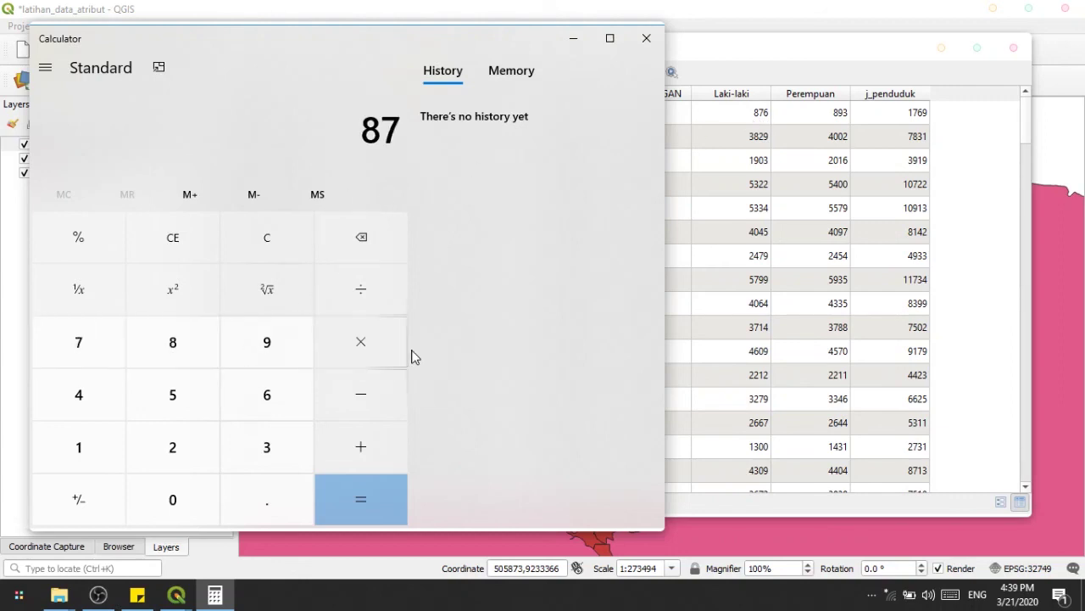
{"action": "type", "text": "6 + "}
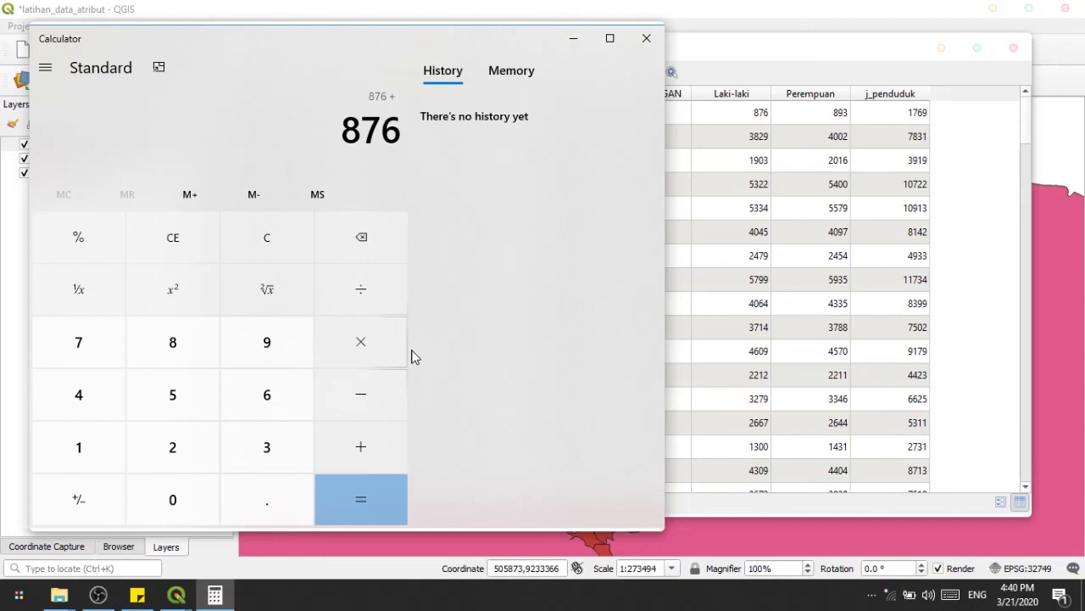
{"action": "type", "text": "893"}
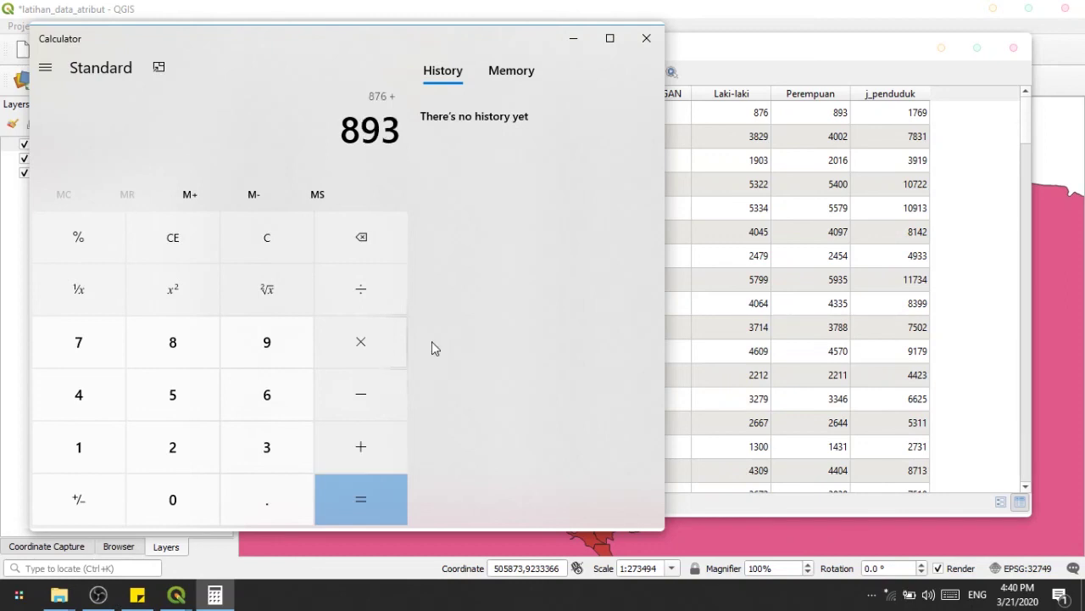
{"action": "left_click", "coordinate": [349, 506]}
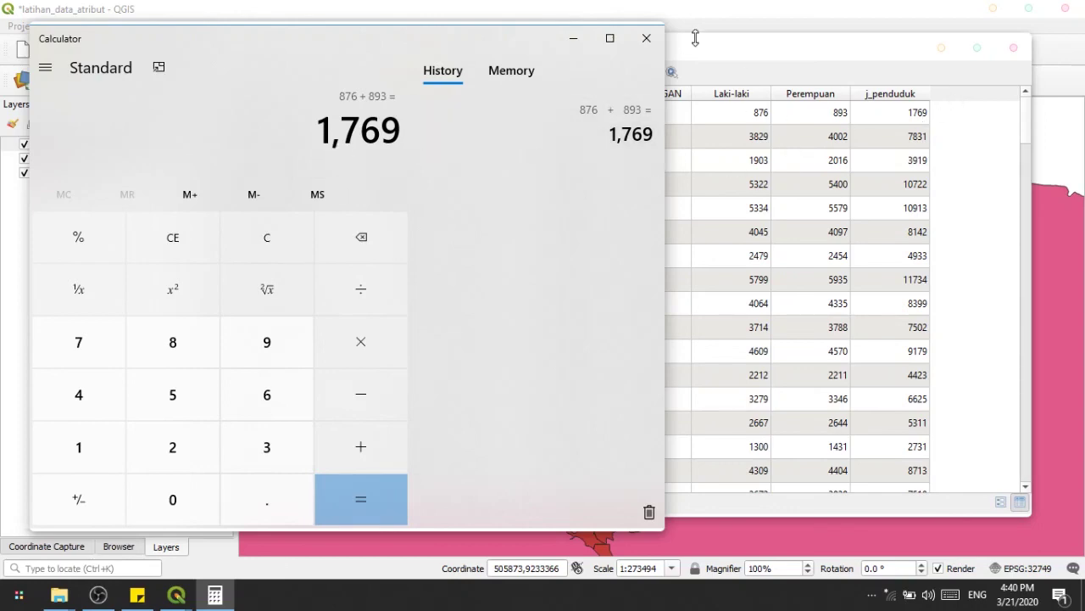
{"action": "left_click", "coordinate": [647, 38]}
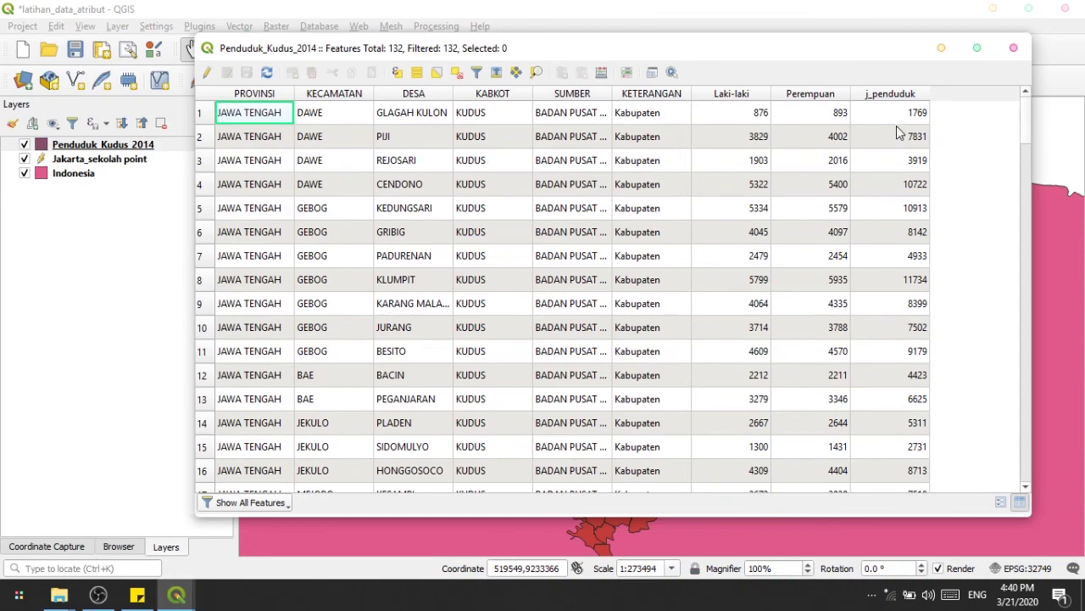
{"action": "scroll", "coordinate": [897, 136], "scroll_direction": "down", "scroll_amount": 4}
{"action": "scroll", "coordinate": [899, 161], "scroll_direction": "down", "scroll_amount": 9}
{"action": "scroll", "coordinate": [916, 204], "scroll_direction": "up", "scroll_amount": 13}
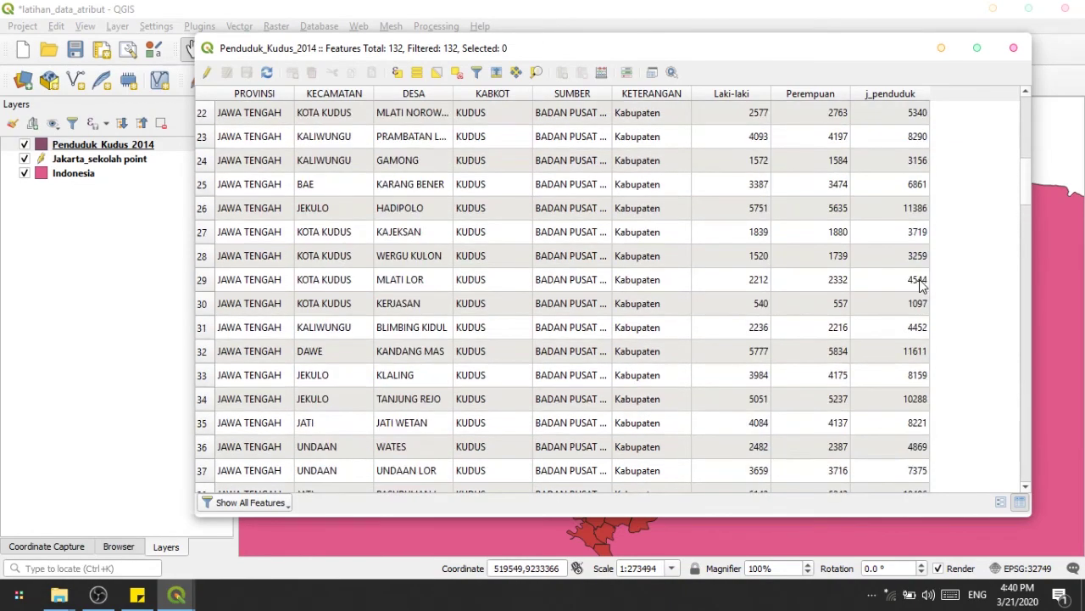
- Reopen the sticky note outline, and review its points on data atribut, tipe-tipe, field filter and advance filter(Expression)
{"action": "left_click", "coordinate": [159, 596]}
{"action": "left_click", "coordinate": [136, 596]}
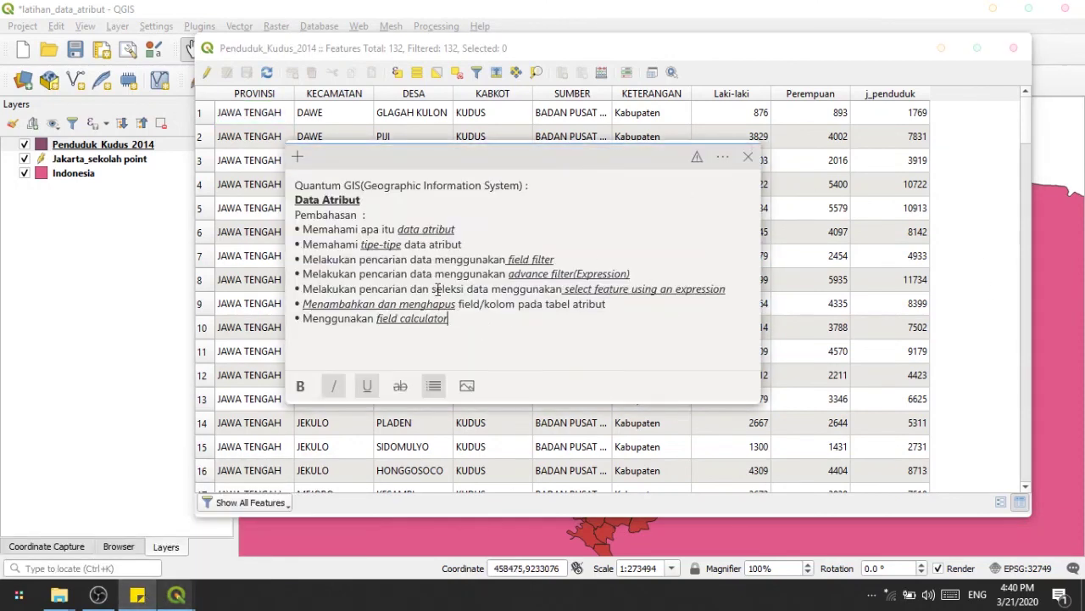
{"action": "left_click_drag", "start_coordinate": [451, 320], "coordinate": [429, 332]}
{"action": "left_click", "coordinate": [508, 326]}
{"action": "left_click_drag", "start_coordinate": [383, 229], "coordinate": [464, 245]}
{"action": "left_click", "coordinate": [472, 245]}
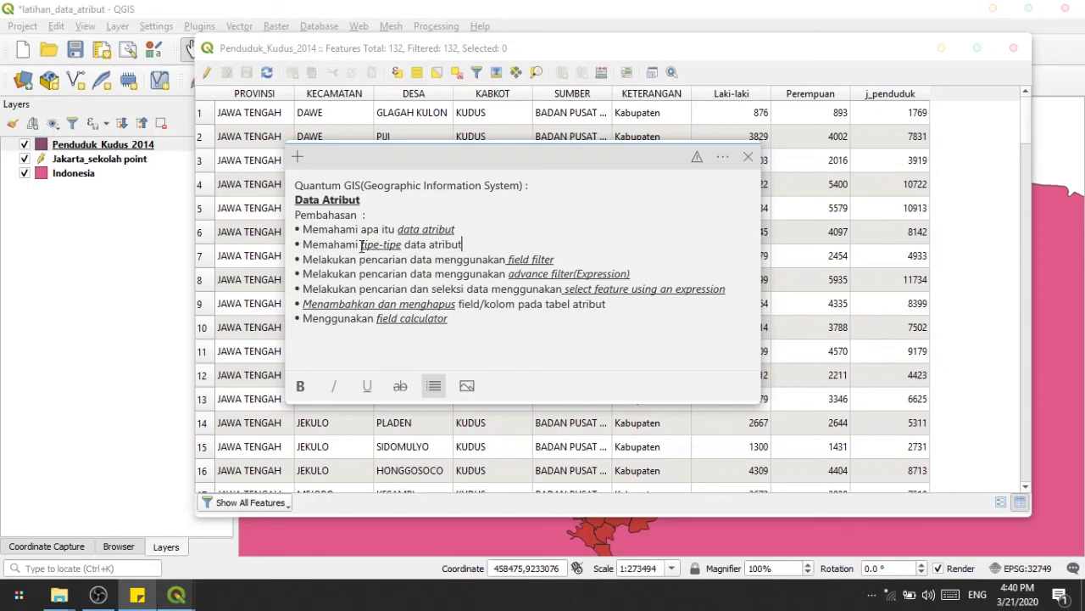
{"action": "left_click_drag", "start_coordinate": [362, 245], "coordinate": [547, 256]}
{"action": "left_click", "coordinate": [547, 256]}
{"action": "left_click_drag", "start_coordinate": [441, 263], "coordinate": [732, 279]}
{"action": "left_click", "coordinate": [580, 260]}
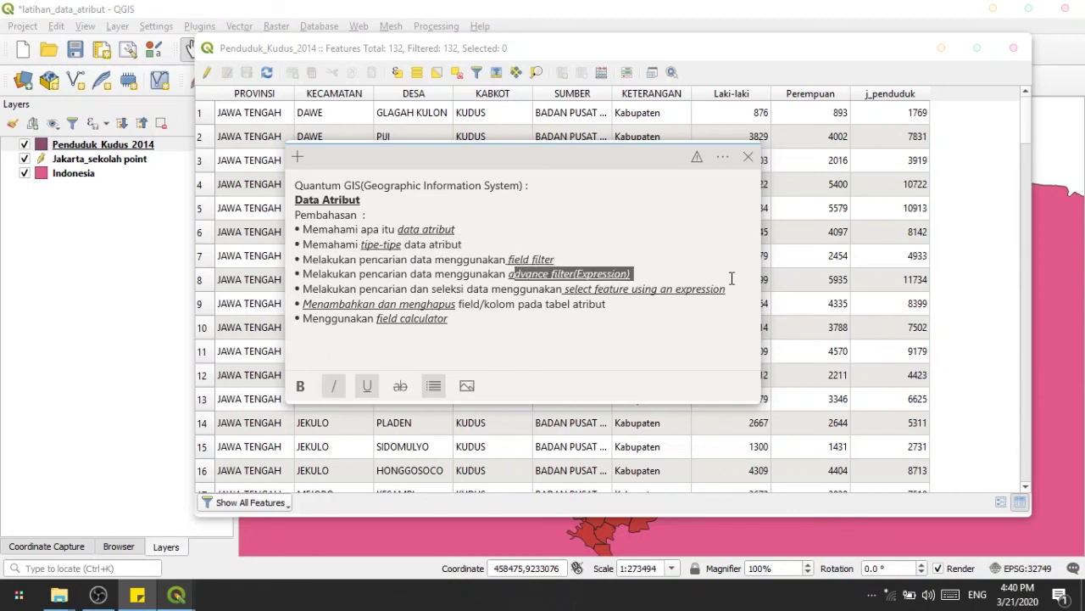
- Review the outline points on select feature using an expression, adding and deleting fields, and field calculator
{"action": "left_click", "coordinate": [642, 262]}
{"action": "left_click_drag", "start_coordinate": [563, 289], "coordinate": [731, 295]}
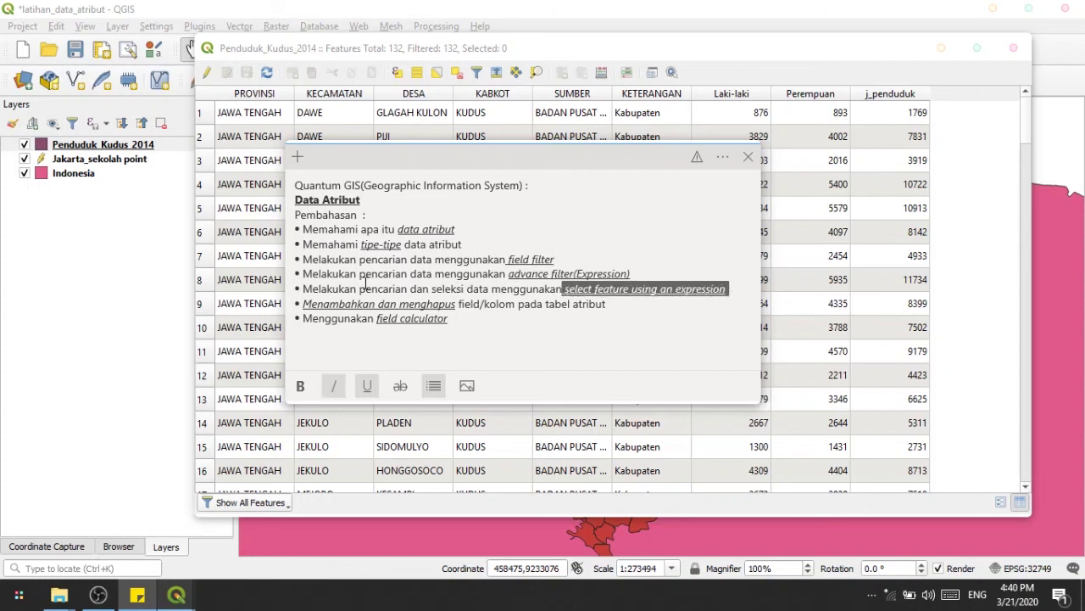
{"action": "left_click_drag", "start_coordinate": [320, 307], "coordinate": [506, 316]}
{"action": "left_click", "coordinate": [507, 305]}
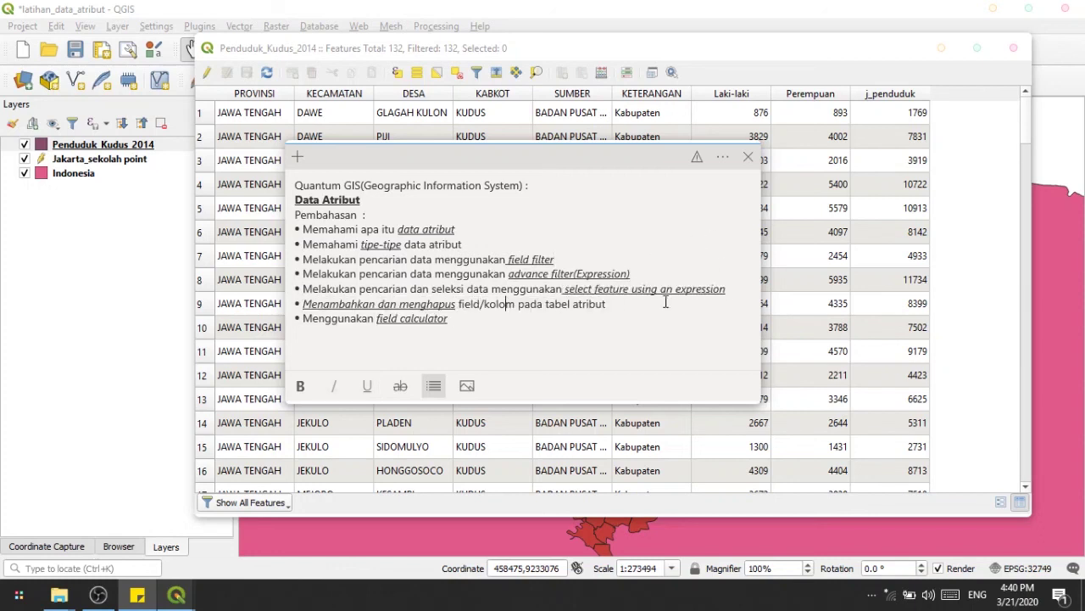
{"action": "left_click_drag", "start_coordinate": [304, 323], "coordinate": [484, 321]}
{"action": "left_click", "coordinate": [486, 320]}
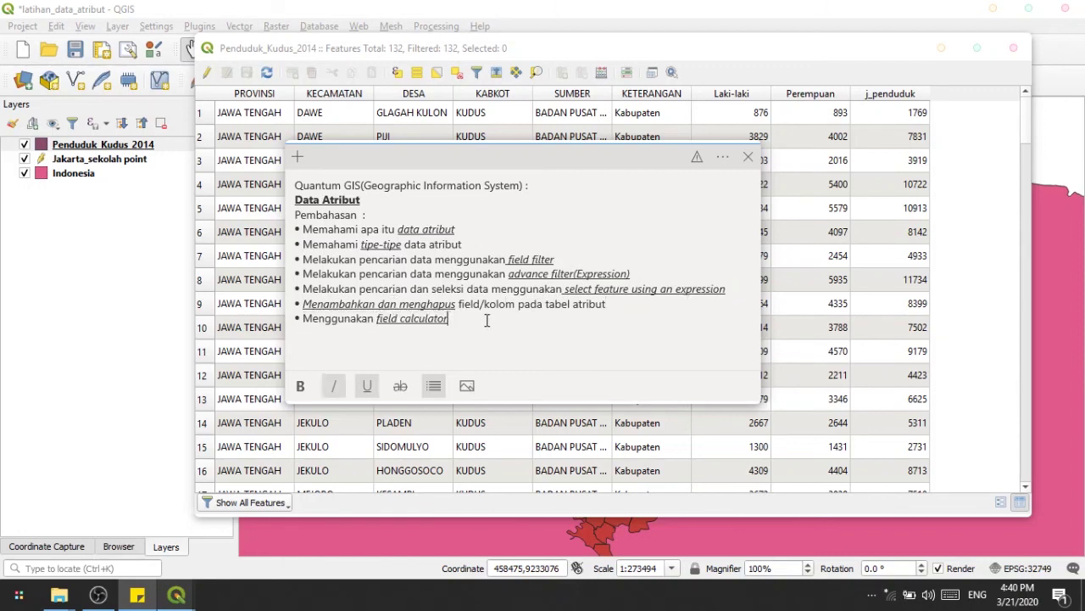
- Return to the Penduduk_Kudus_2014 attribute table, and look through all its rows down to the last record
{"action": "left_click", "coordinate": [900, 103]}
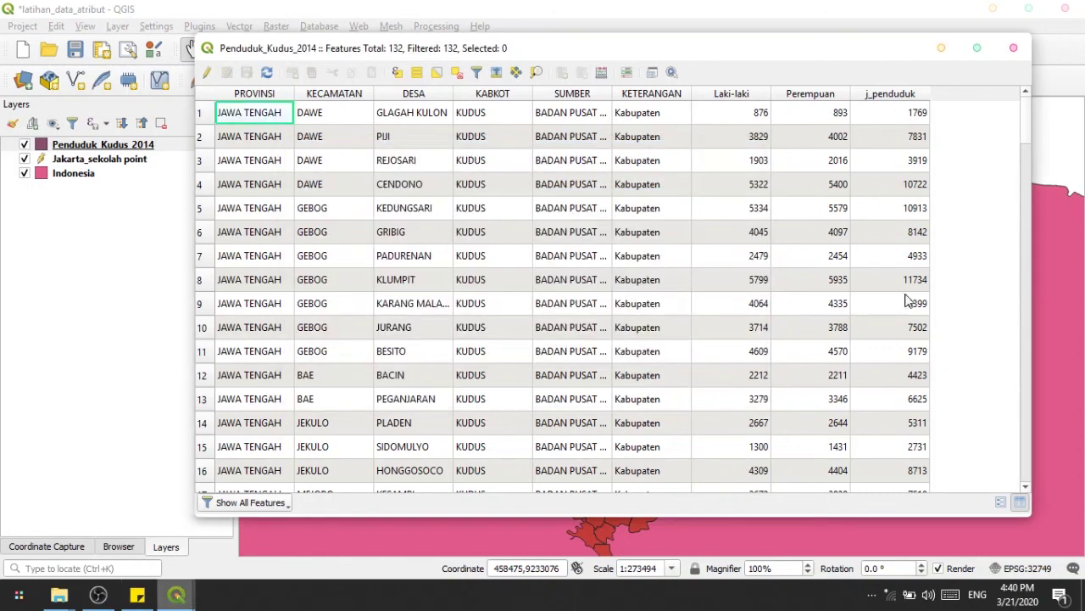
{"action": "scroll", "coordinate": [904, 411], "scroll_direction": "down", "scroll_amount": 2}
{"action": "scroll", "coordinate": [919, 407], "scroll_direction": "up", "scroll_amount": 2}
{"action": "scroll", "coordinate": [922, 403], "scroll_direction": "down", "scroll_amount": 17}
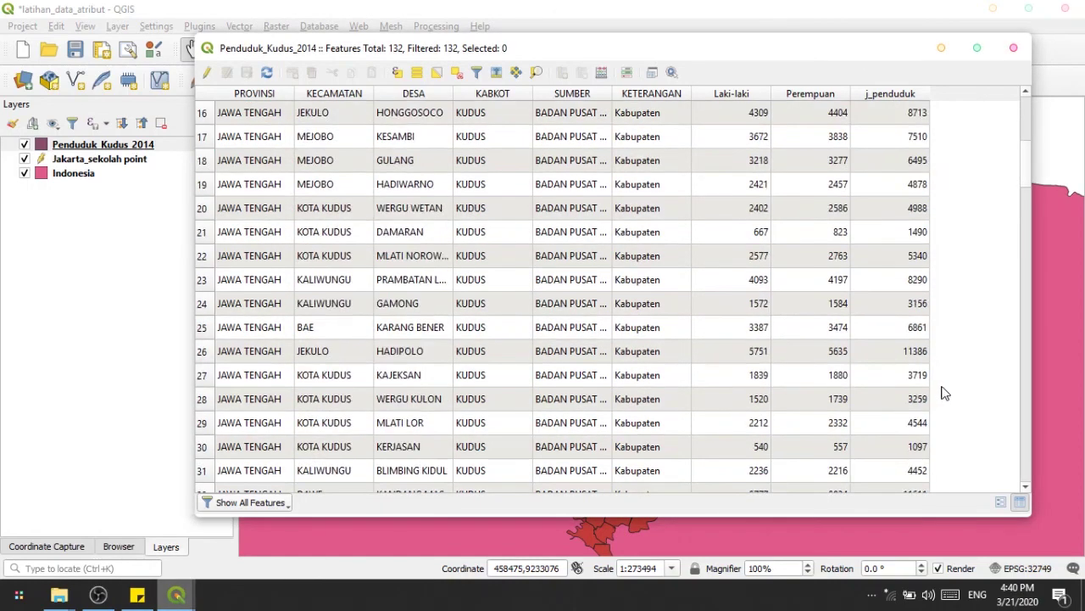
{"action": "scroll", "coordinate": [941, 412], "scroll_direction": "down", "scroll_amount": 20}
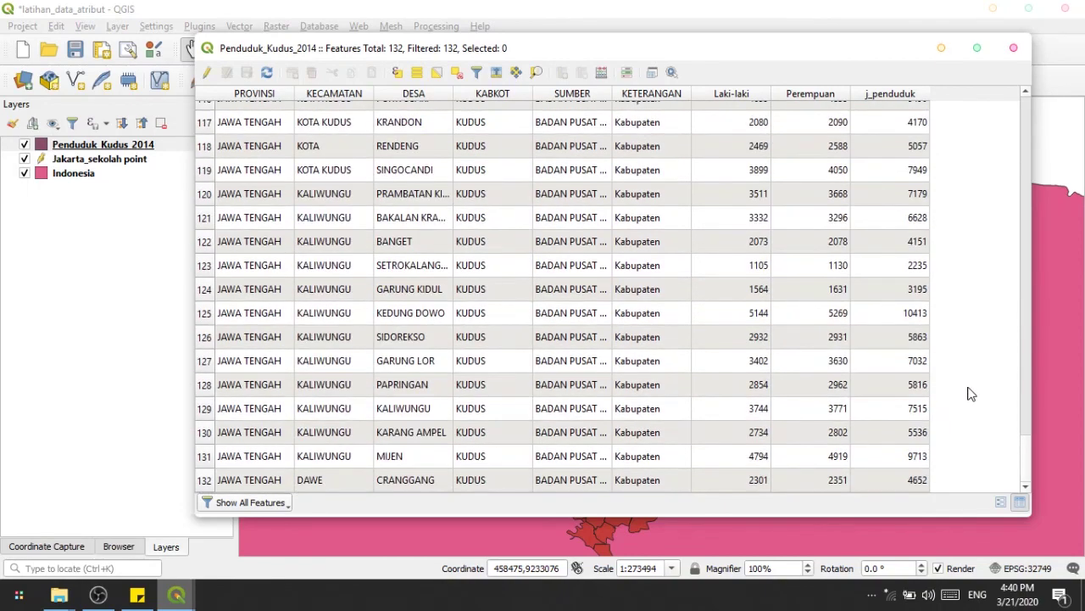
{"action": "scroll", "coordinate": [963, 357], "scroll_direction": "up", "scroll_amount": 20}
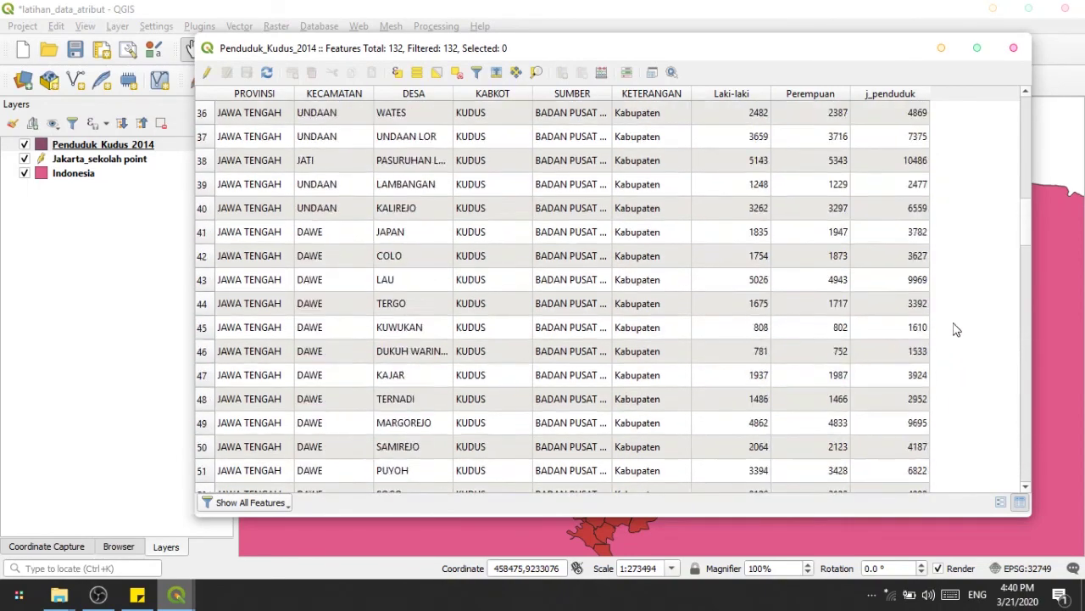
{"action": "scroll", "coordinate": [869, 238], "scroll_direction": "up", "scroll_amount": 3}
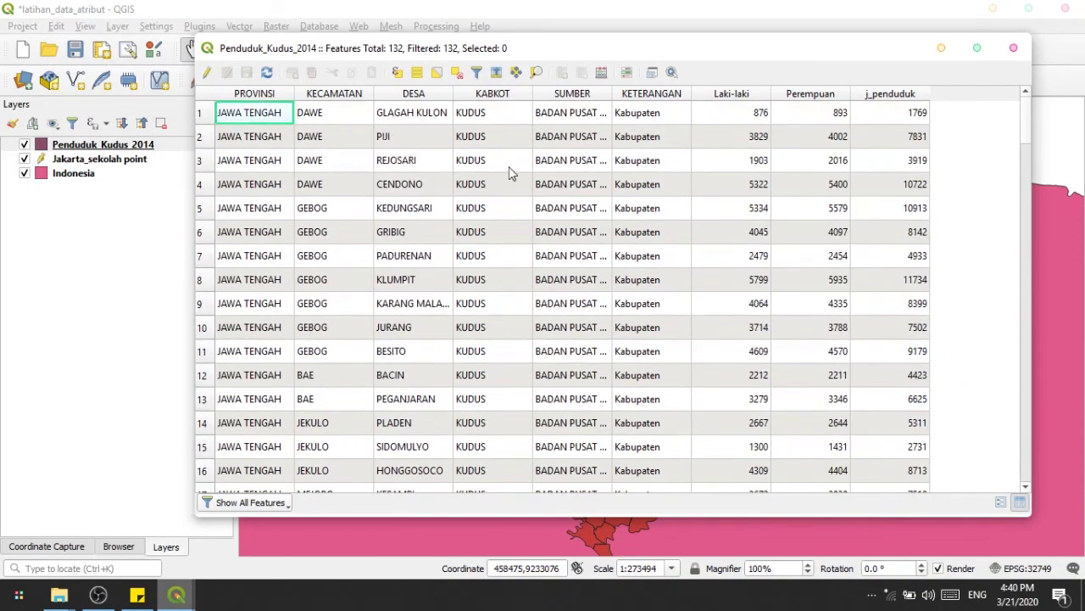
{"action": "left_click", "coordinate": [98, 593]}
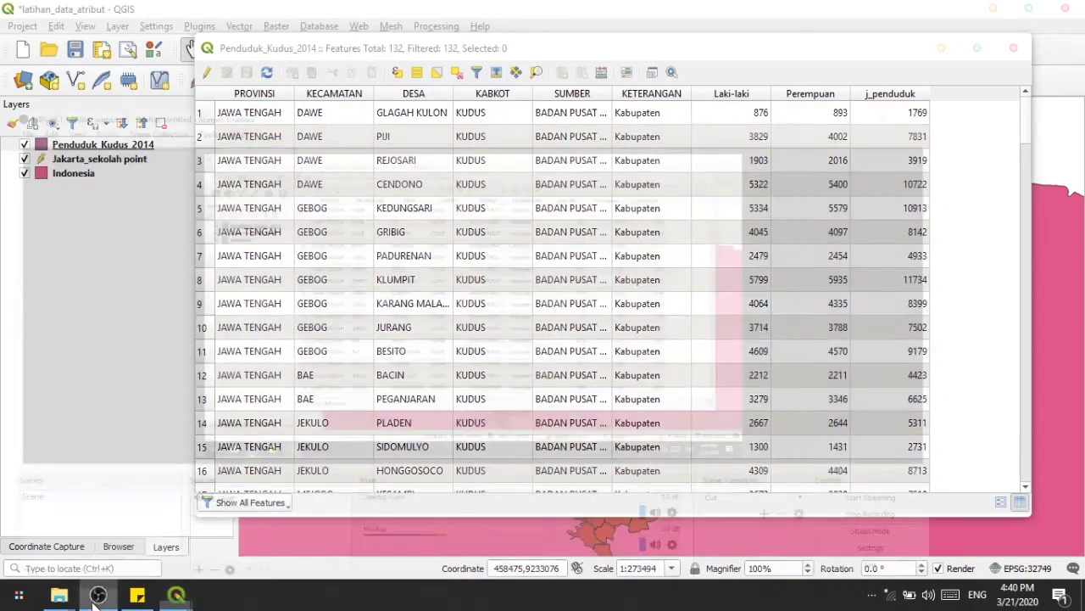